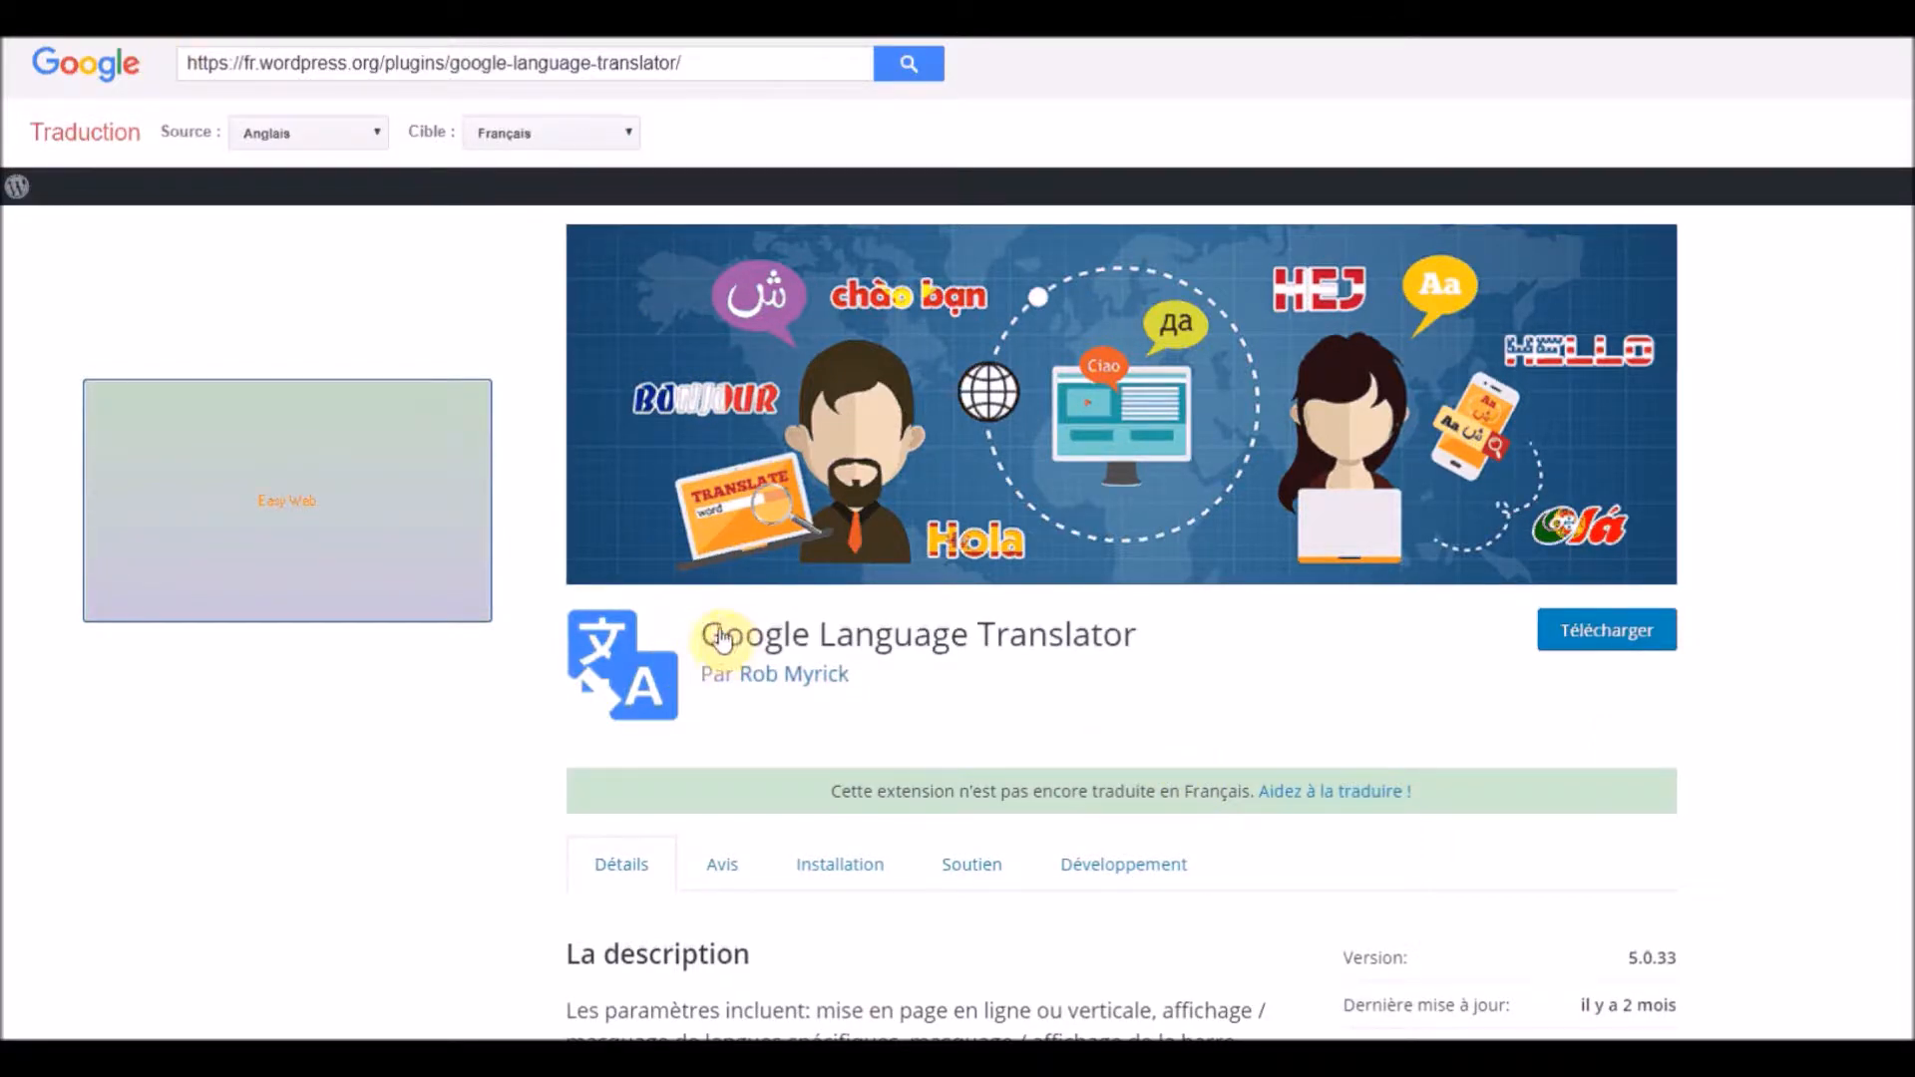
Copy the plugin name "Google Language Translator" from its WordPress plugin directory page
mouse_move(718, 635)
drag(1190, 657, 792, 598)
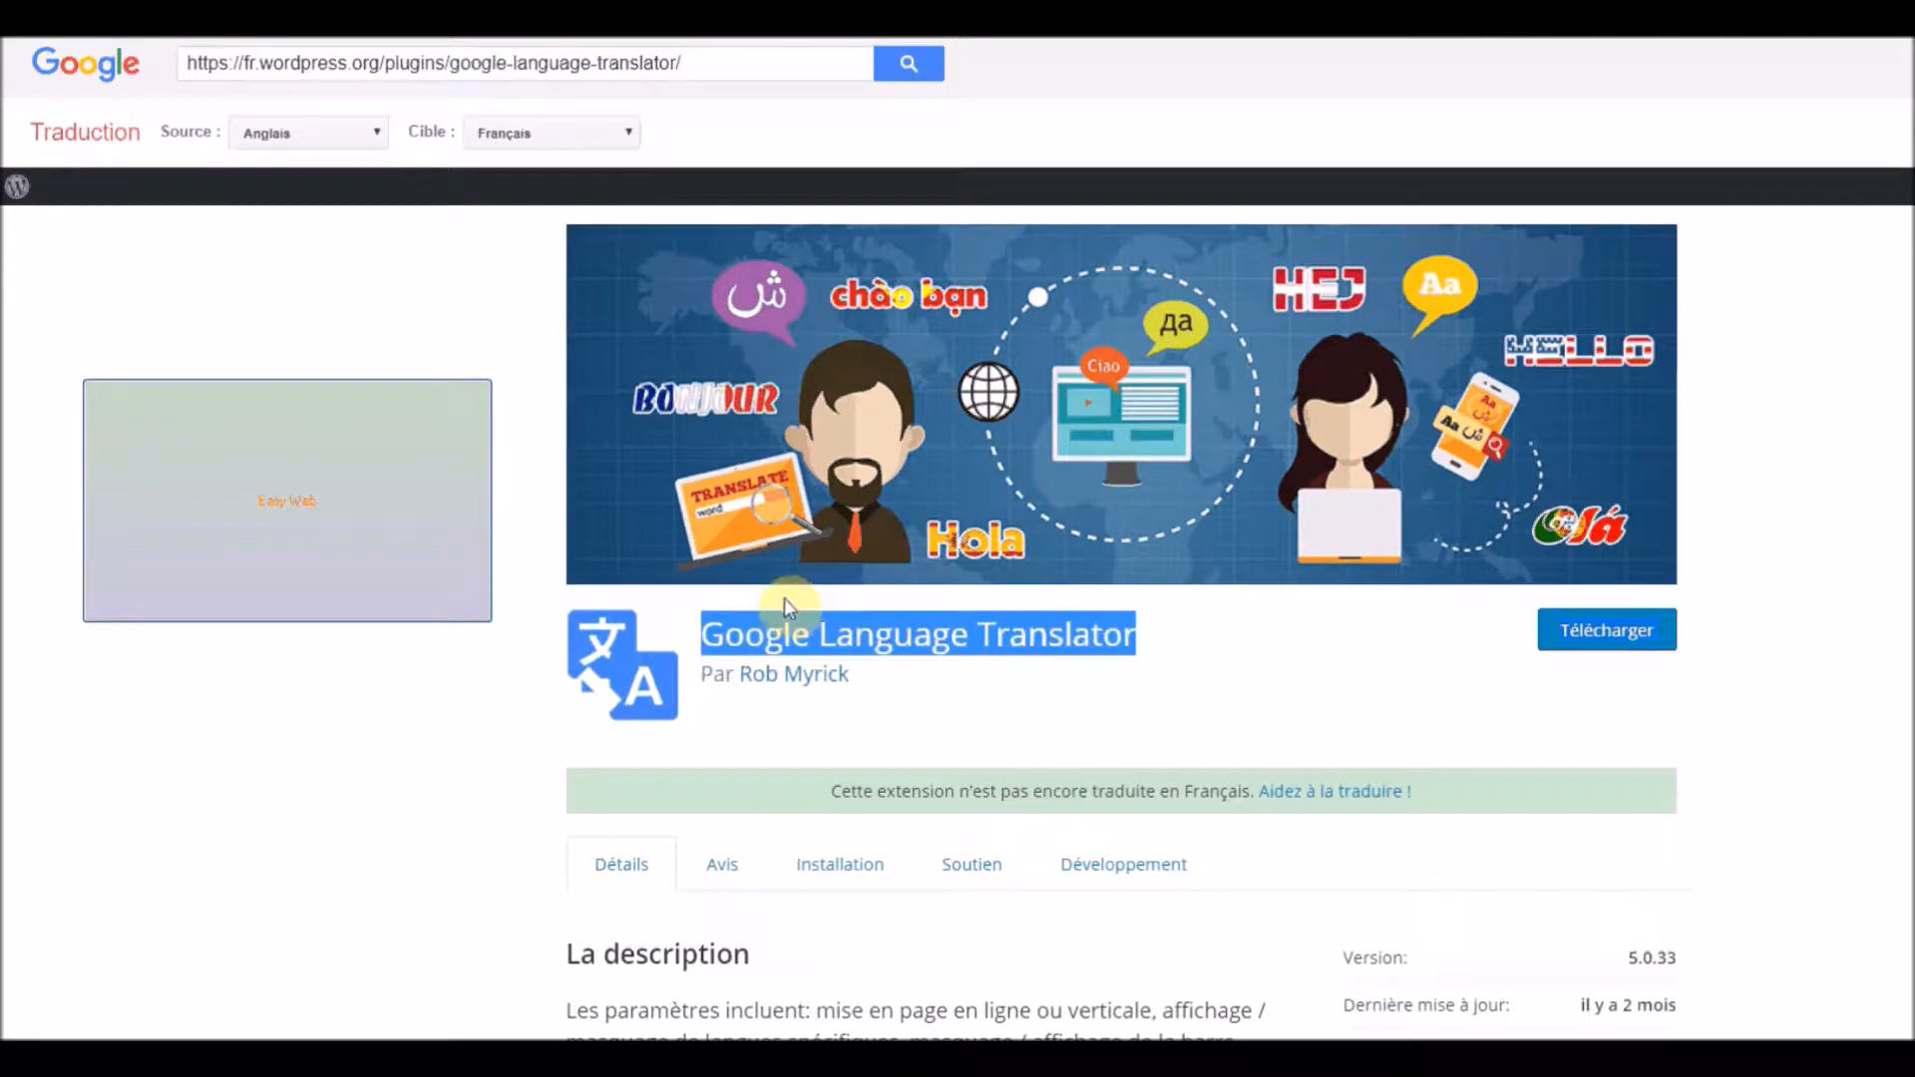
right_click(798, 636)
click(856, 815)
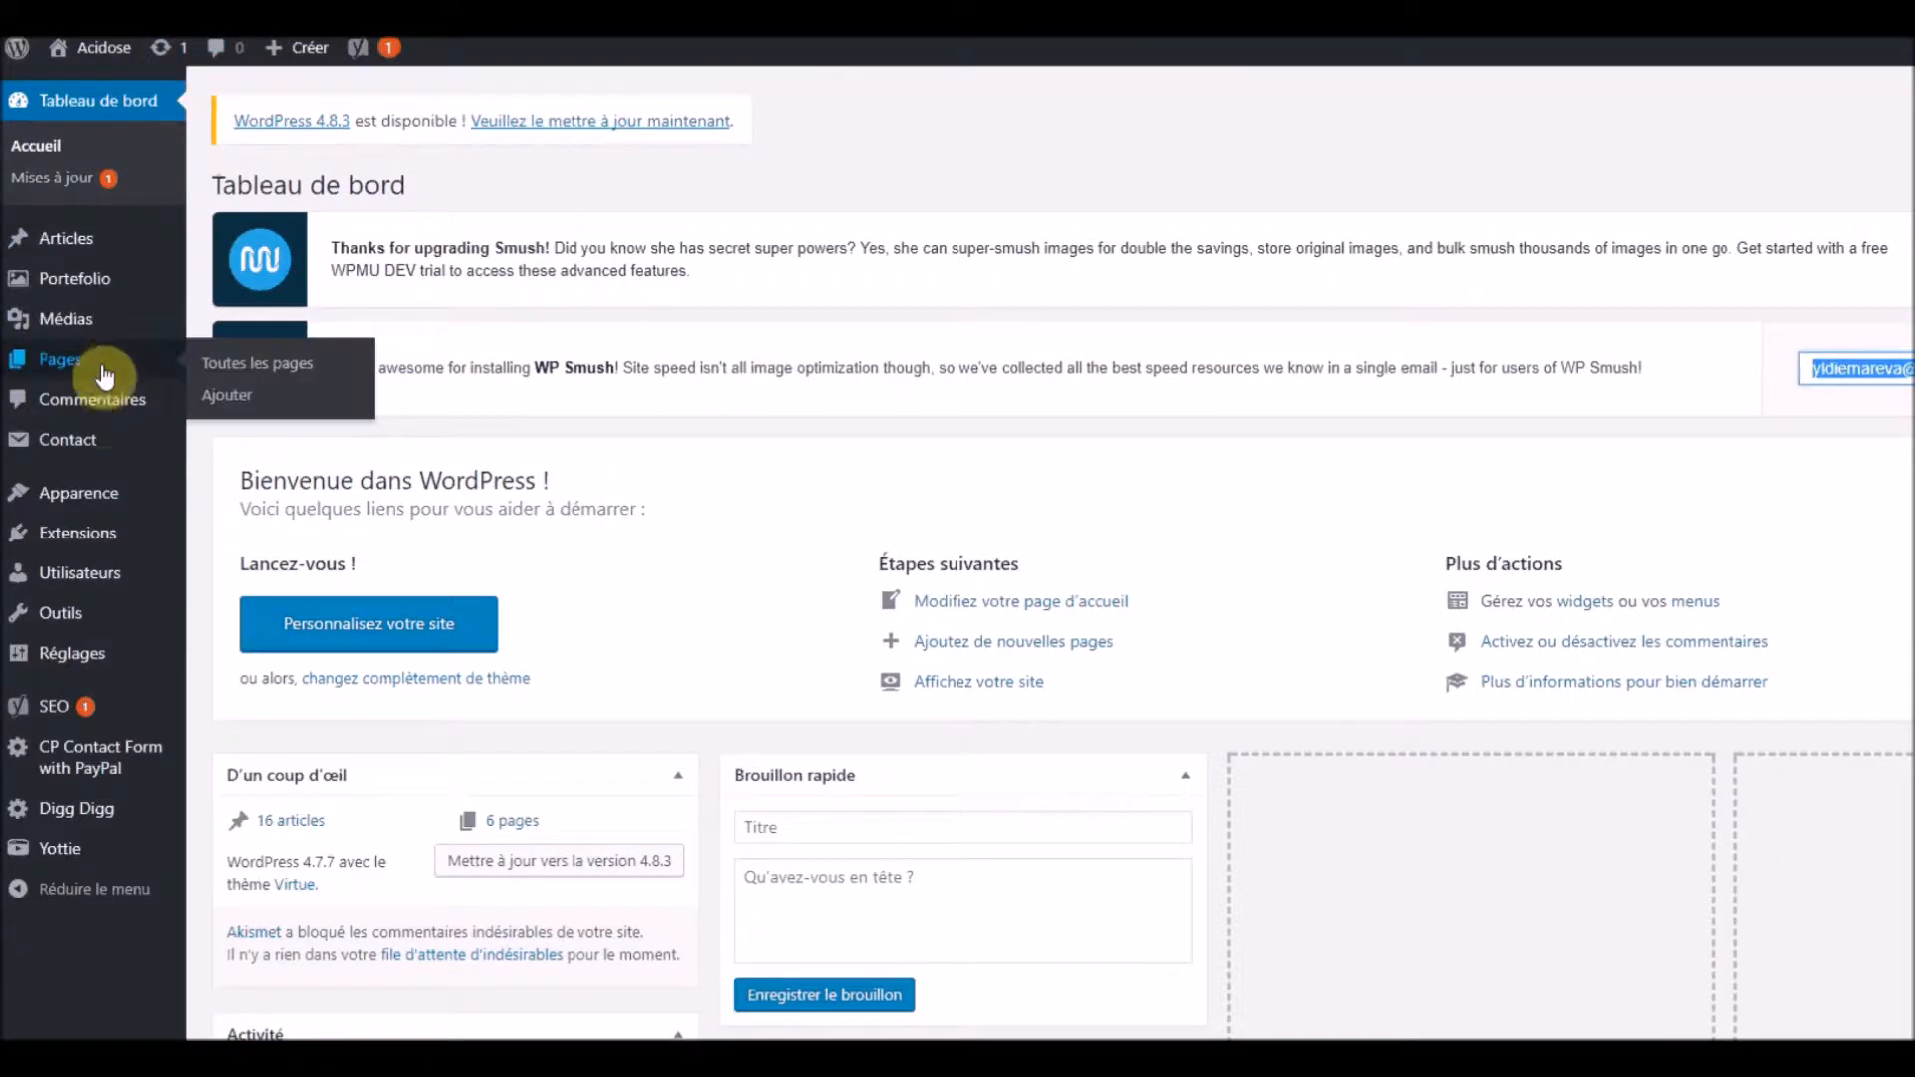
Open the page for adding new extensions in the WordPress dashboard of the Acidose site
mouse_move(99, 454)
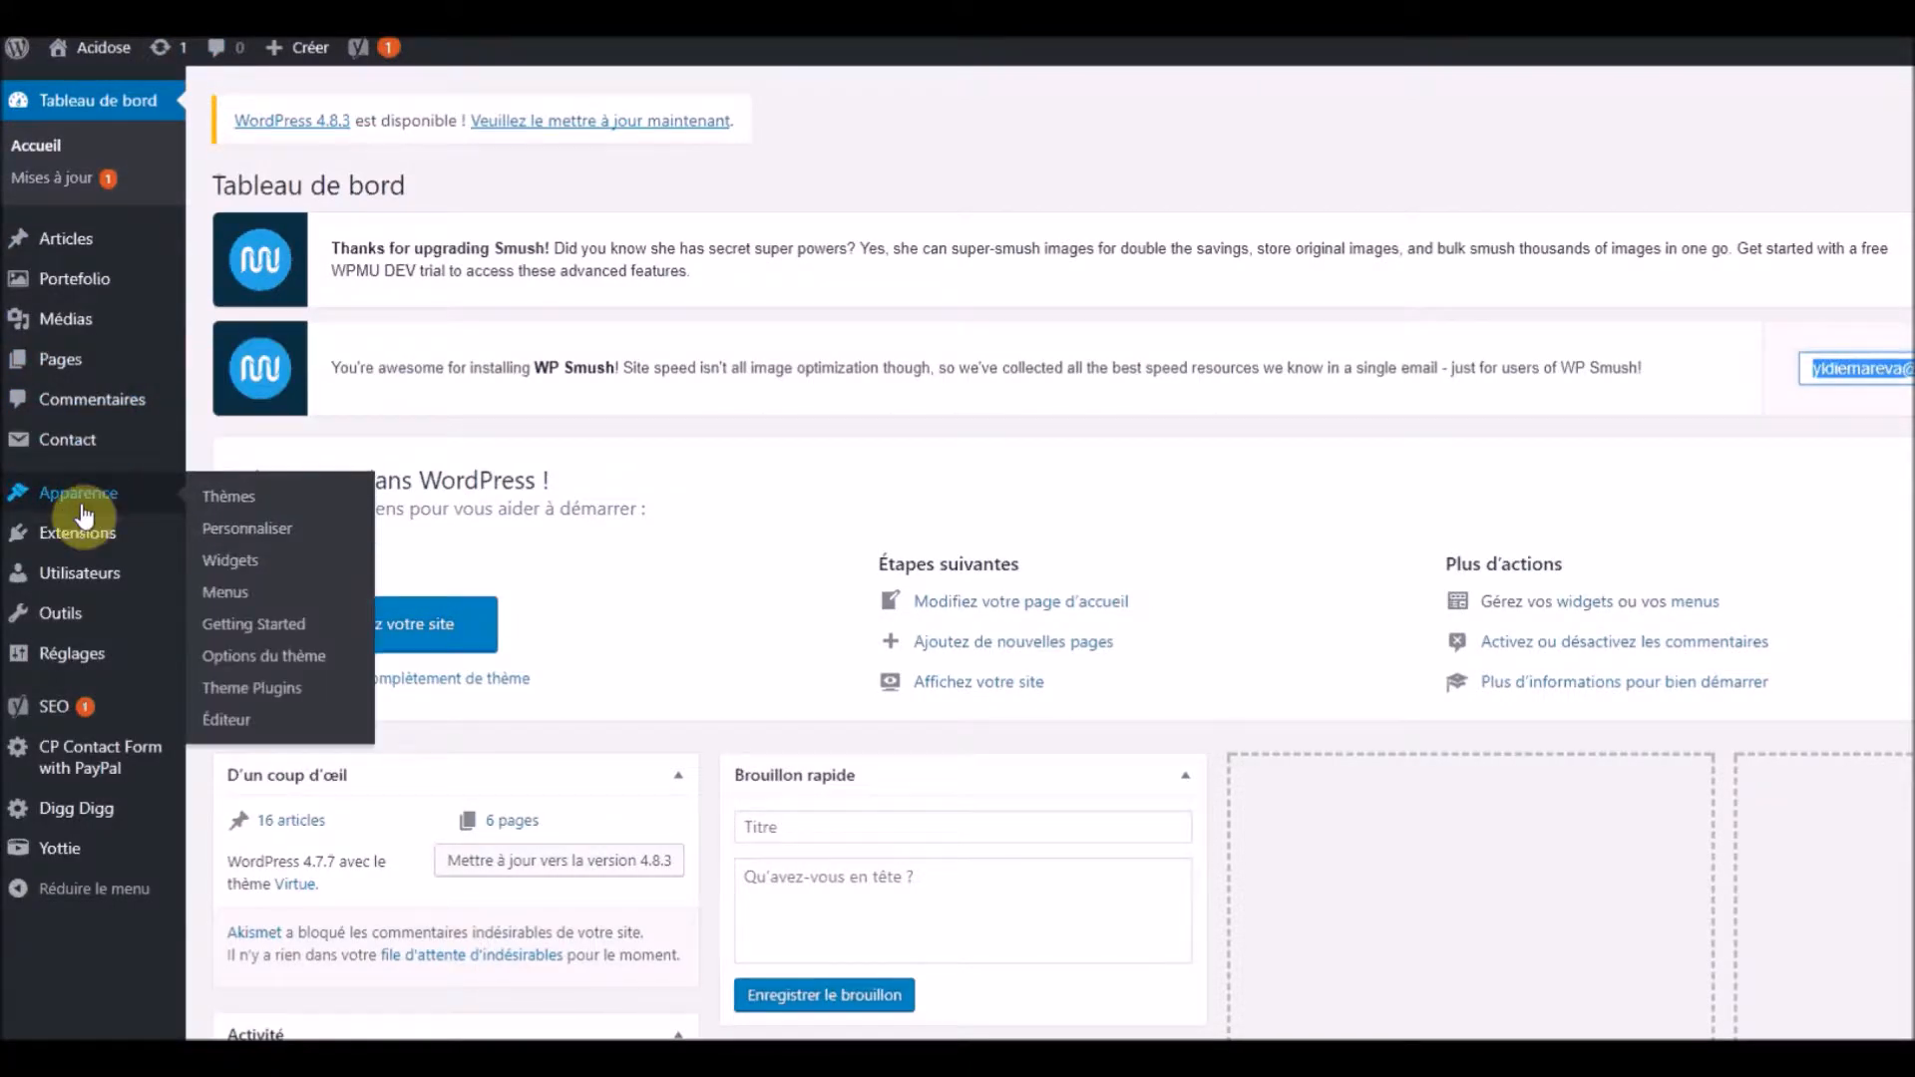
mouse_move(84, 534)
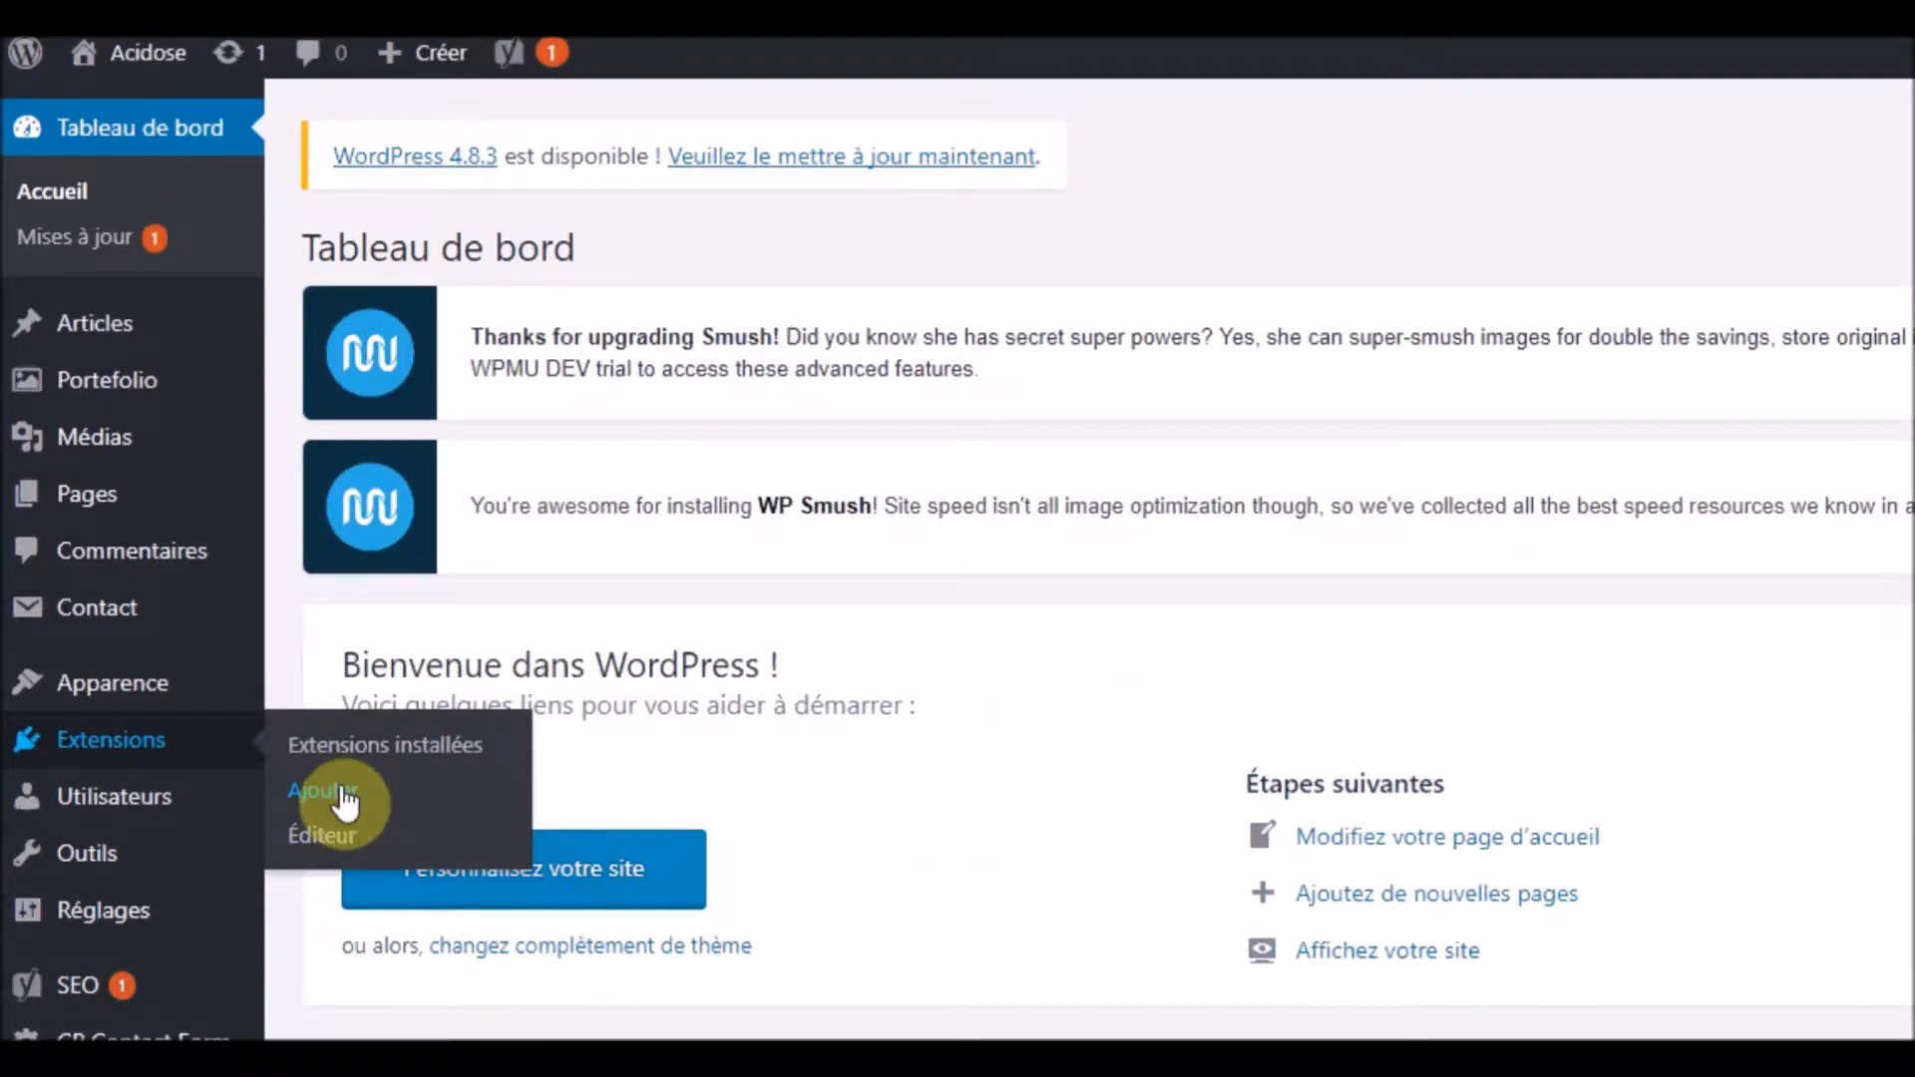
click(344, 798)
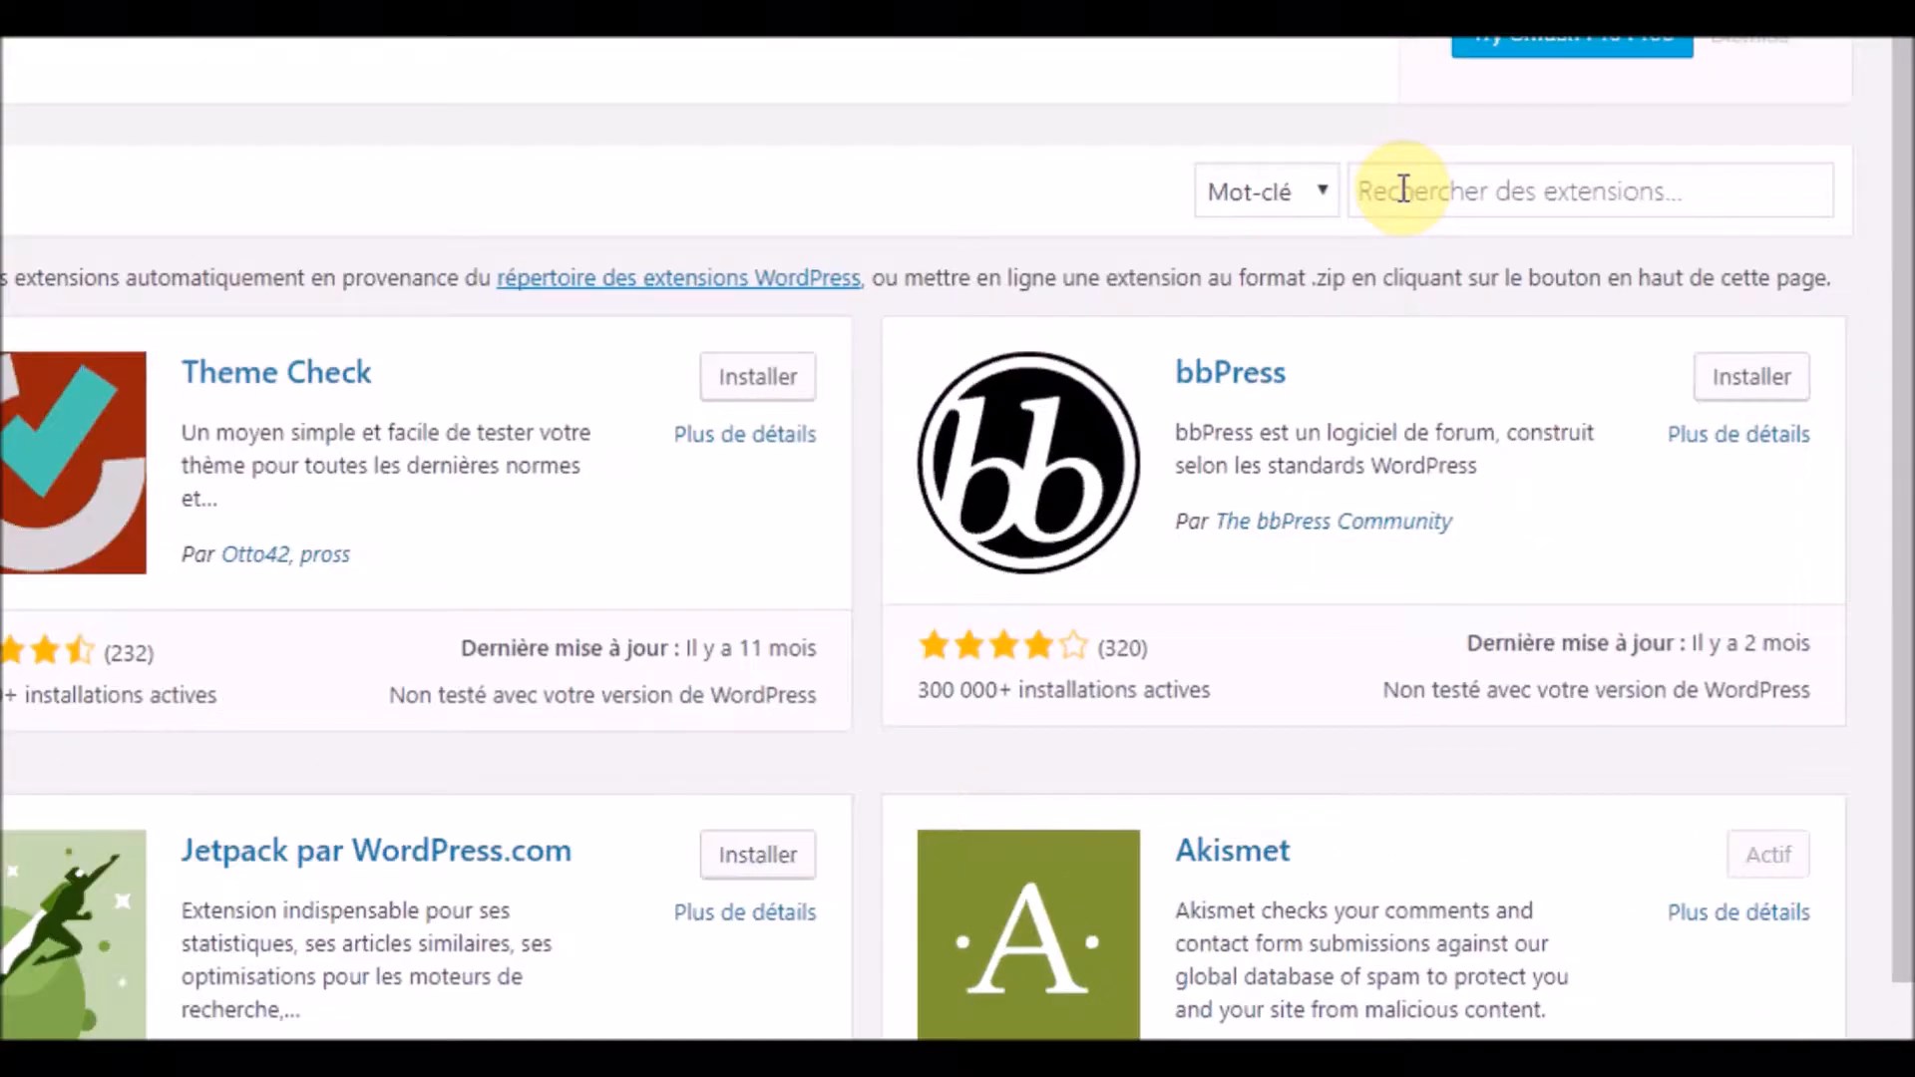
Search the extensions for "Google Language Translator" using the copied name, removing the extra word "Télécharger" from the keyword
click(1622, 354)
right_click(1402, 185)
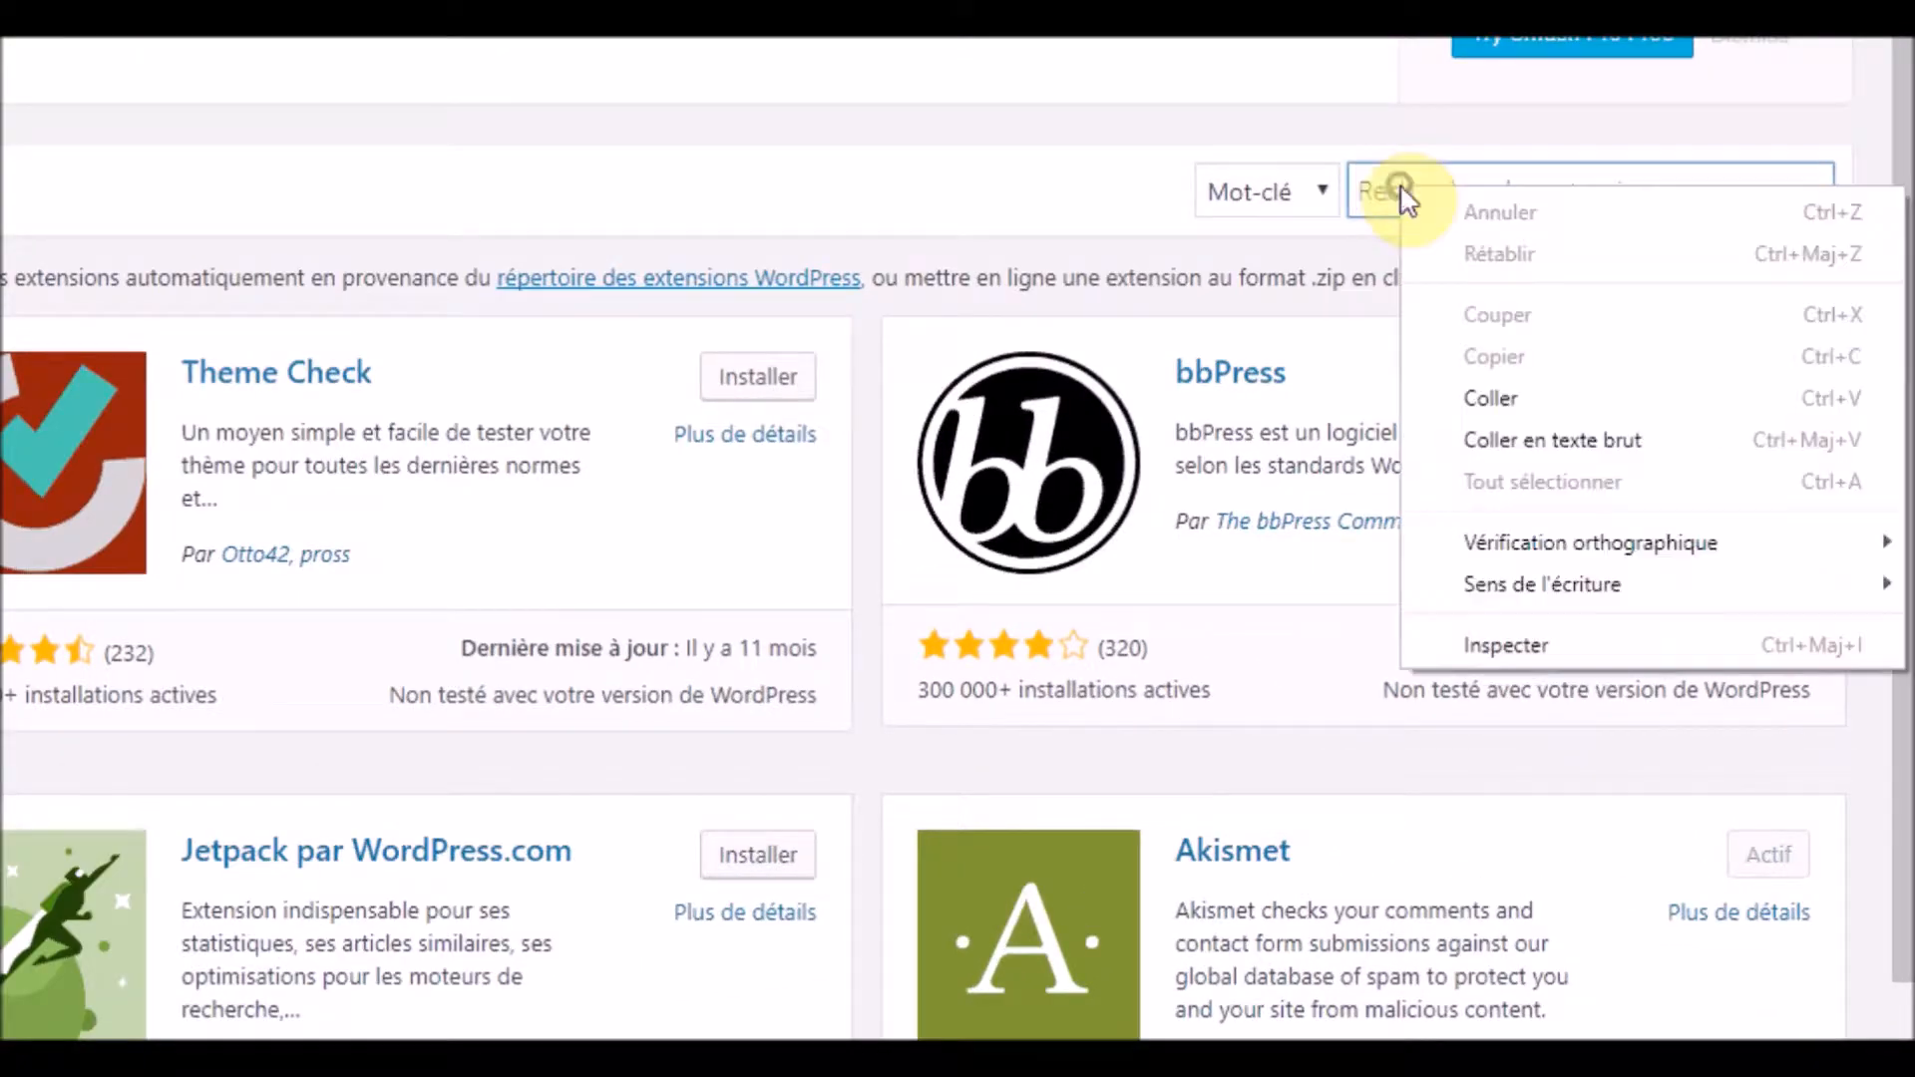
click(1517, 396)
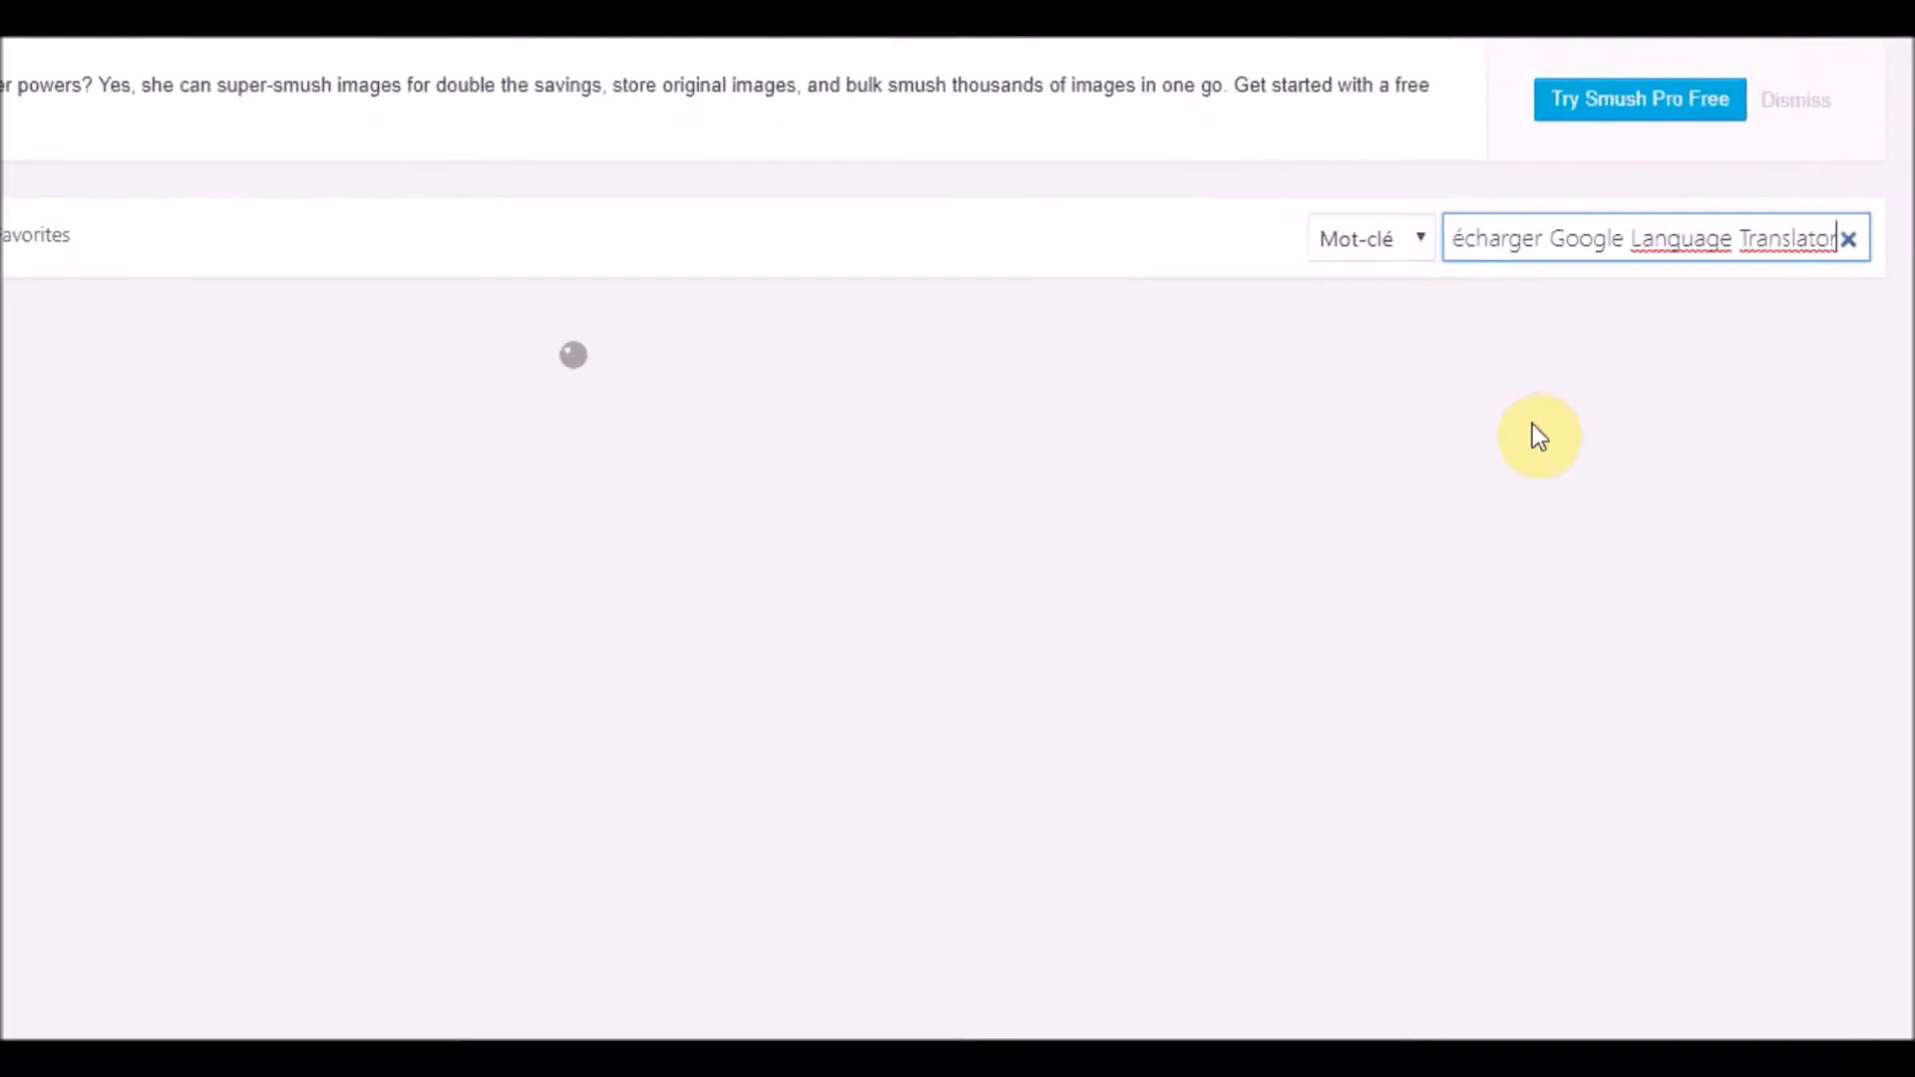
drag(1638, 321, 1571, 322)
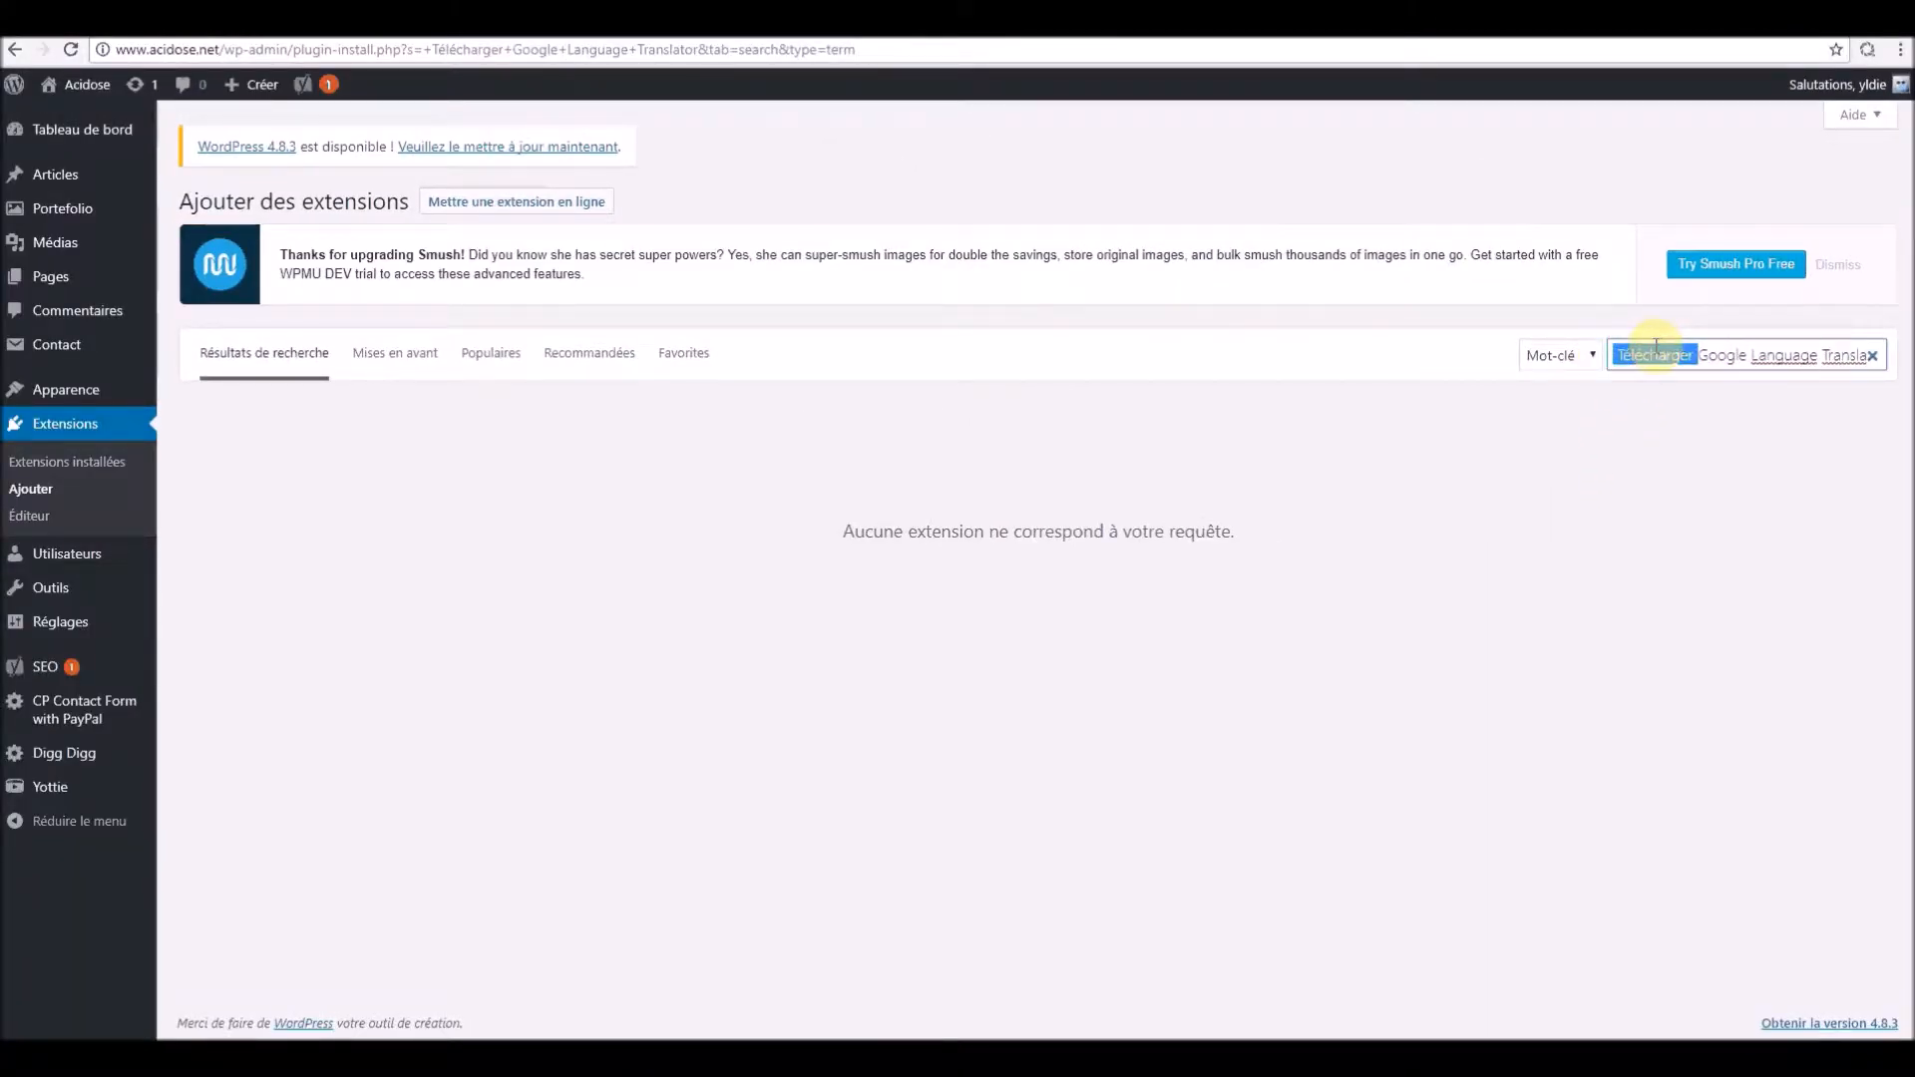
key(BackSpace)
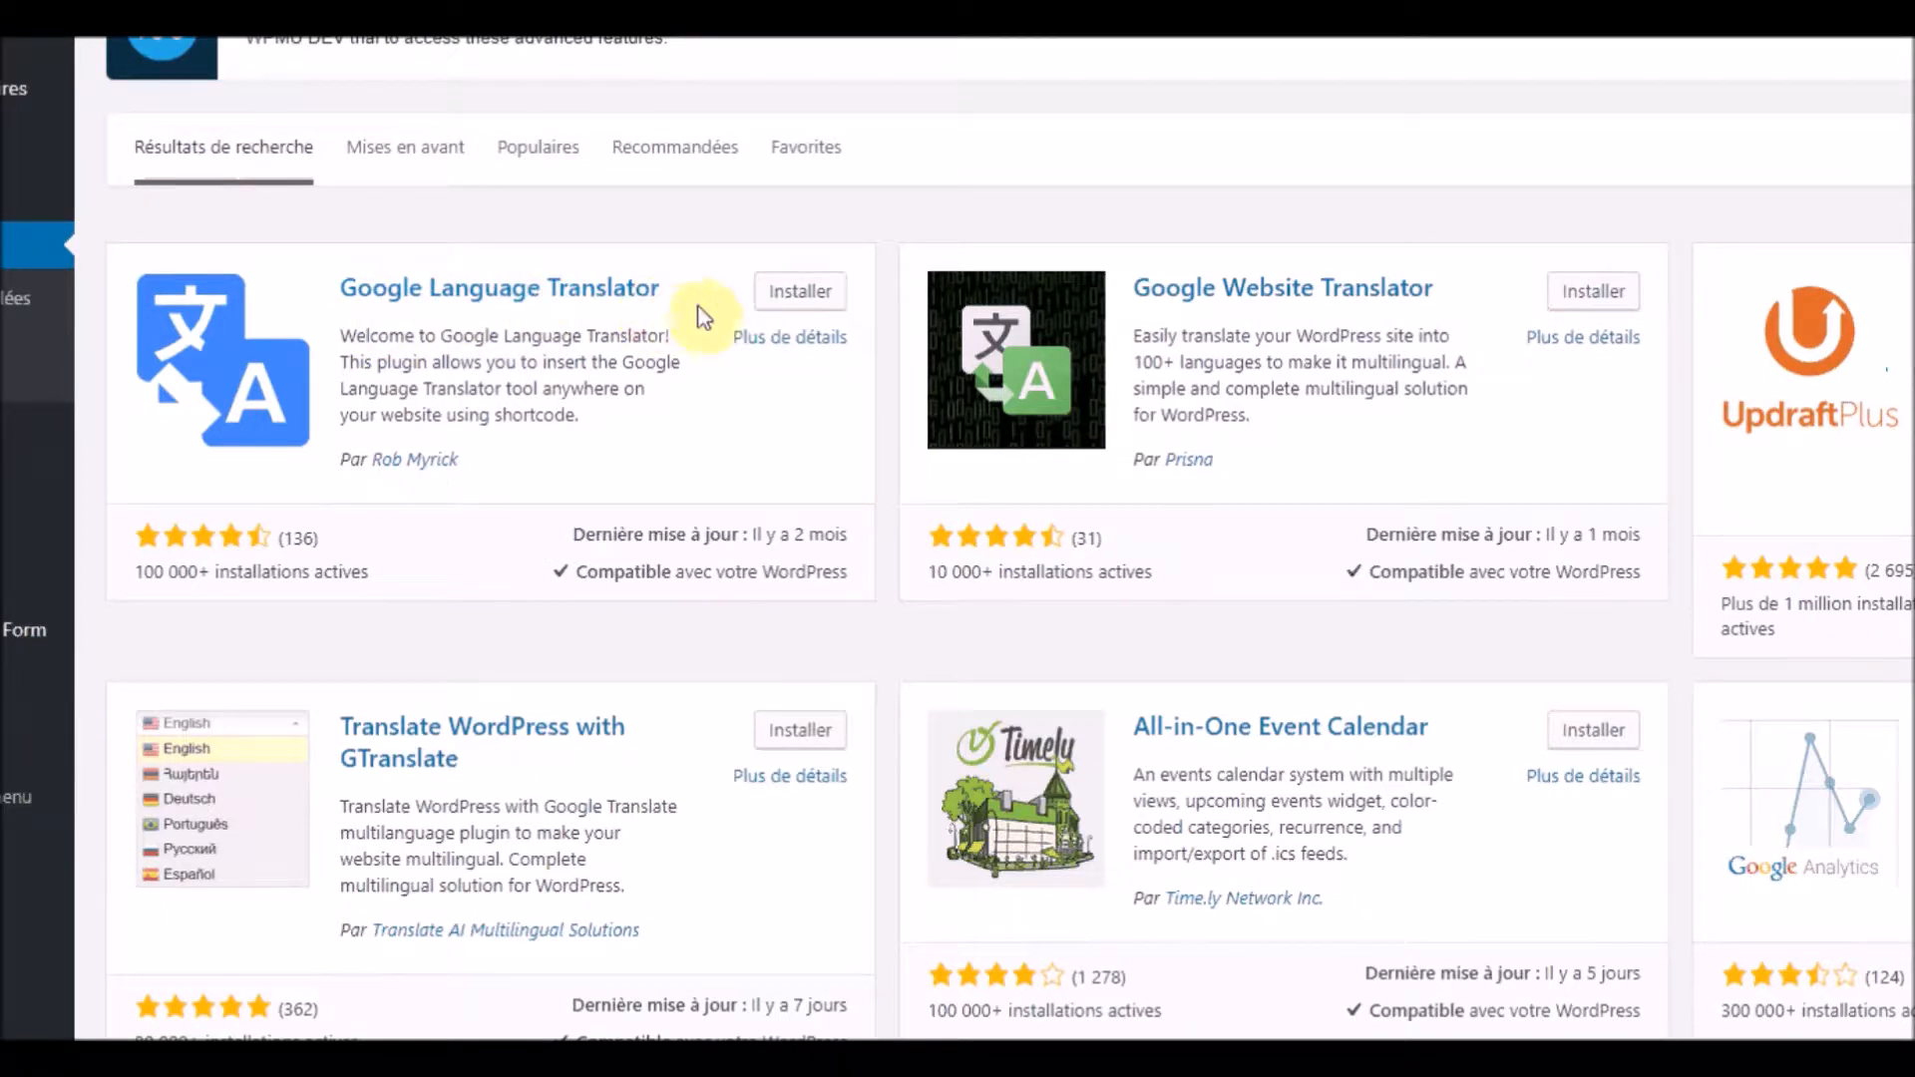
Install and activate the Google Language Translator extension by Rob Myrick
click(785, 312)
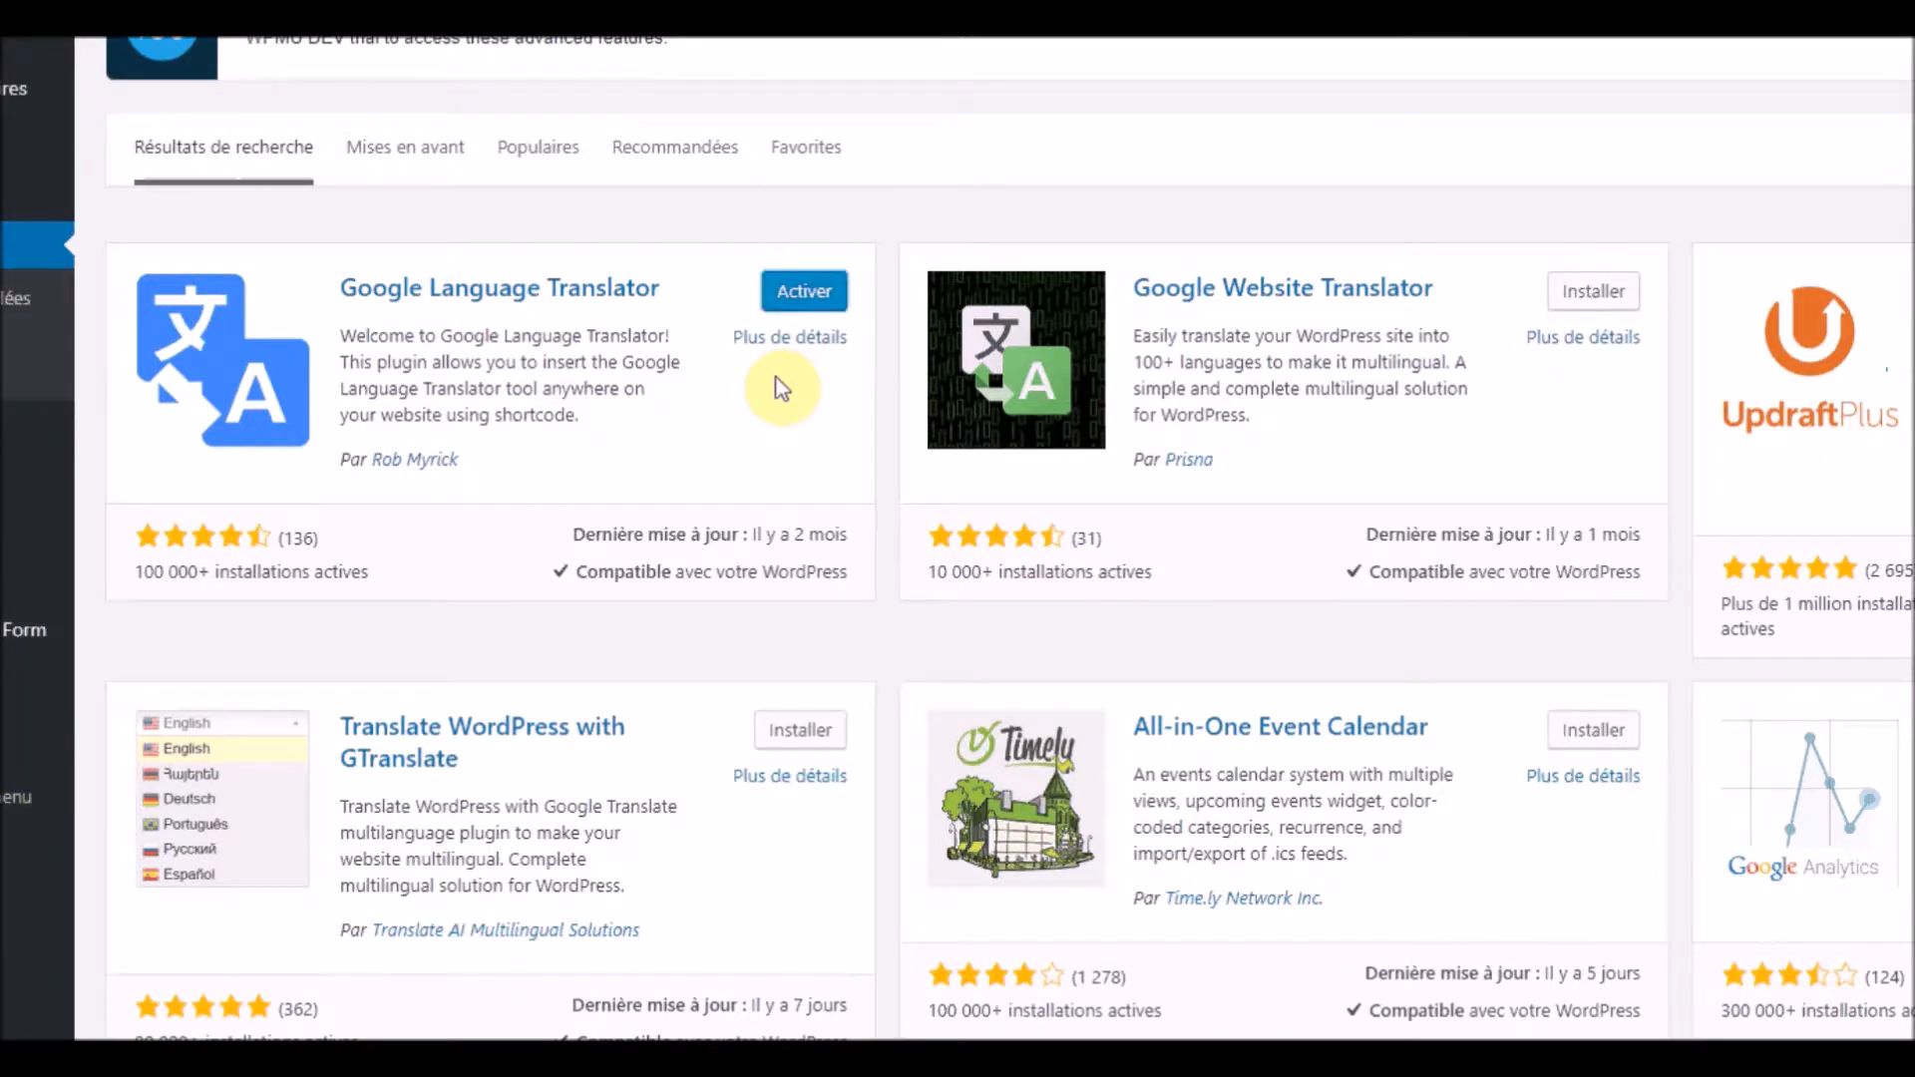
click(803, 296)
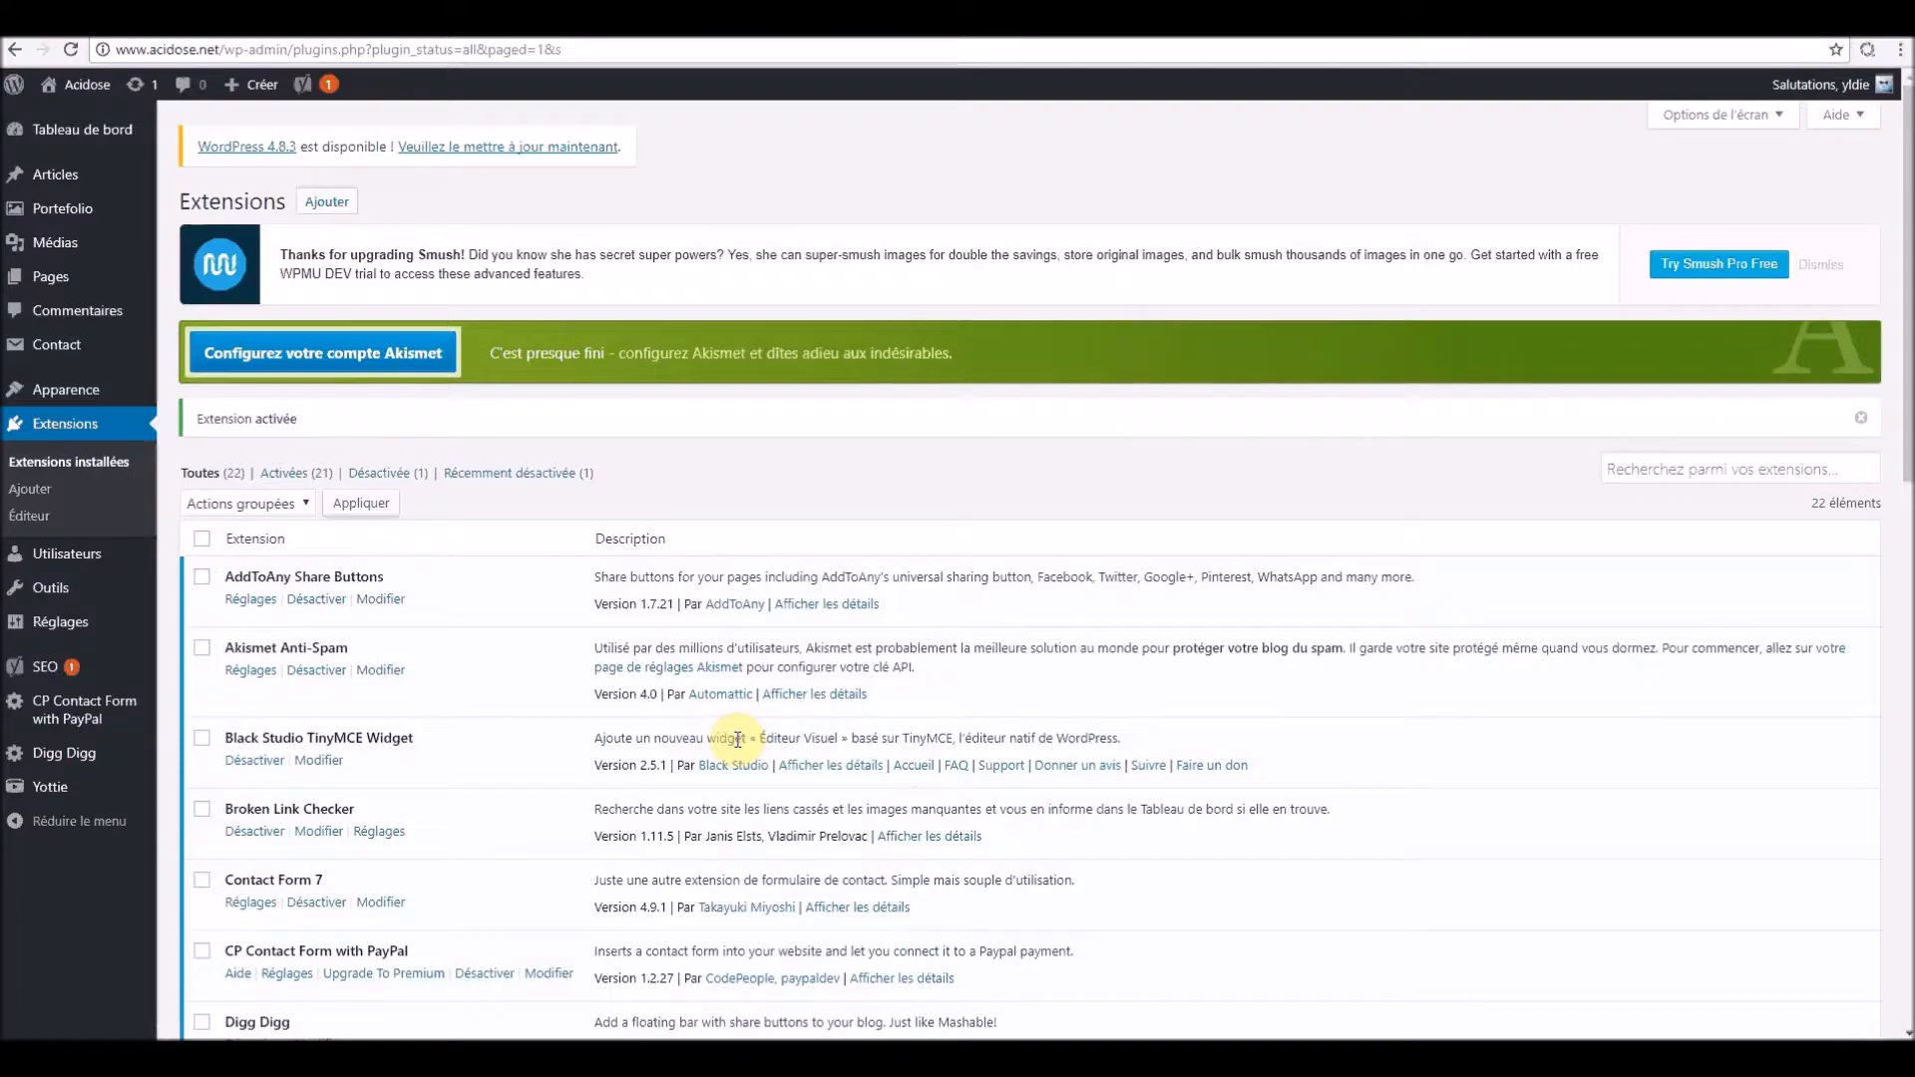
Find Google Language Translator among the installed extensions and open its settings
scroll(514, 686, down, 4)
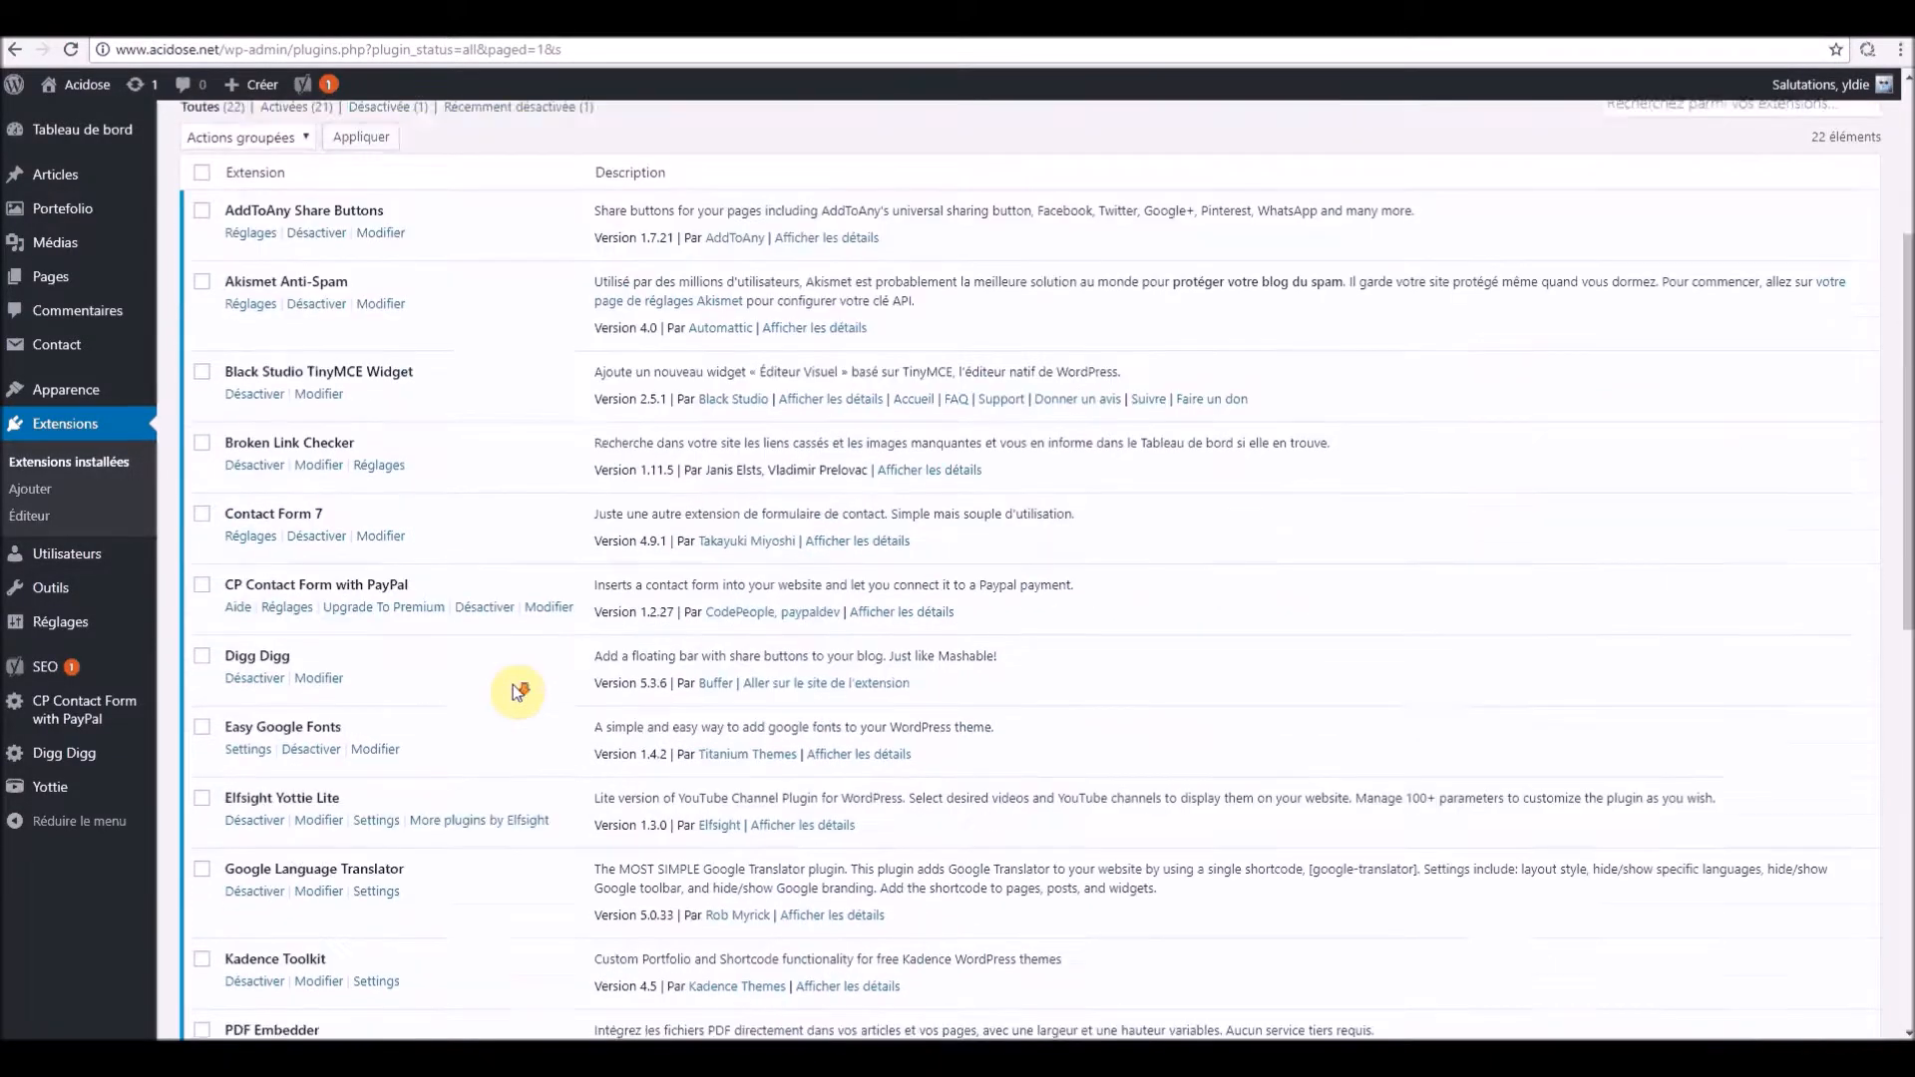
scroll(505, 604, down, 2)
scroll(501, 598, down, 3)
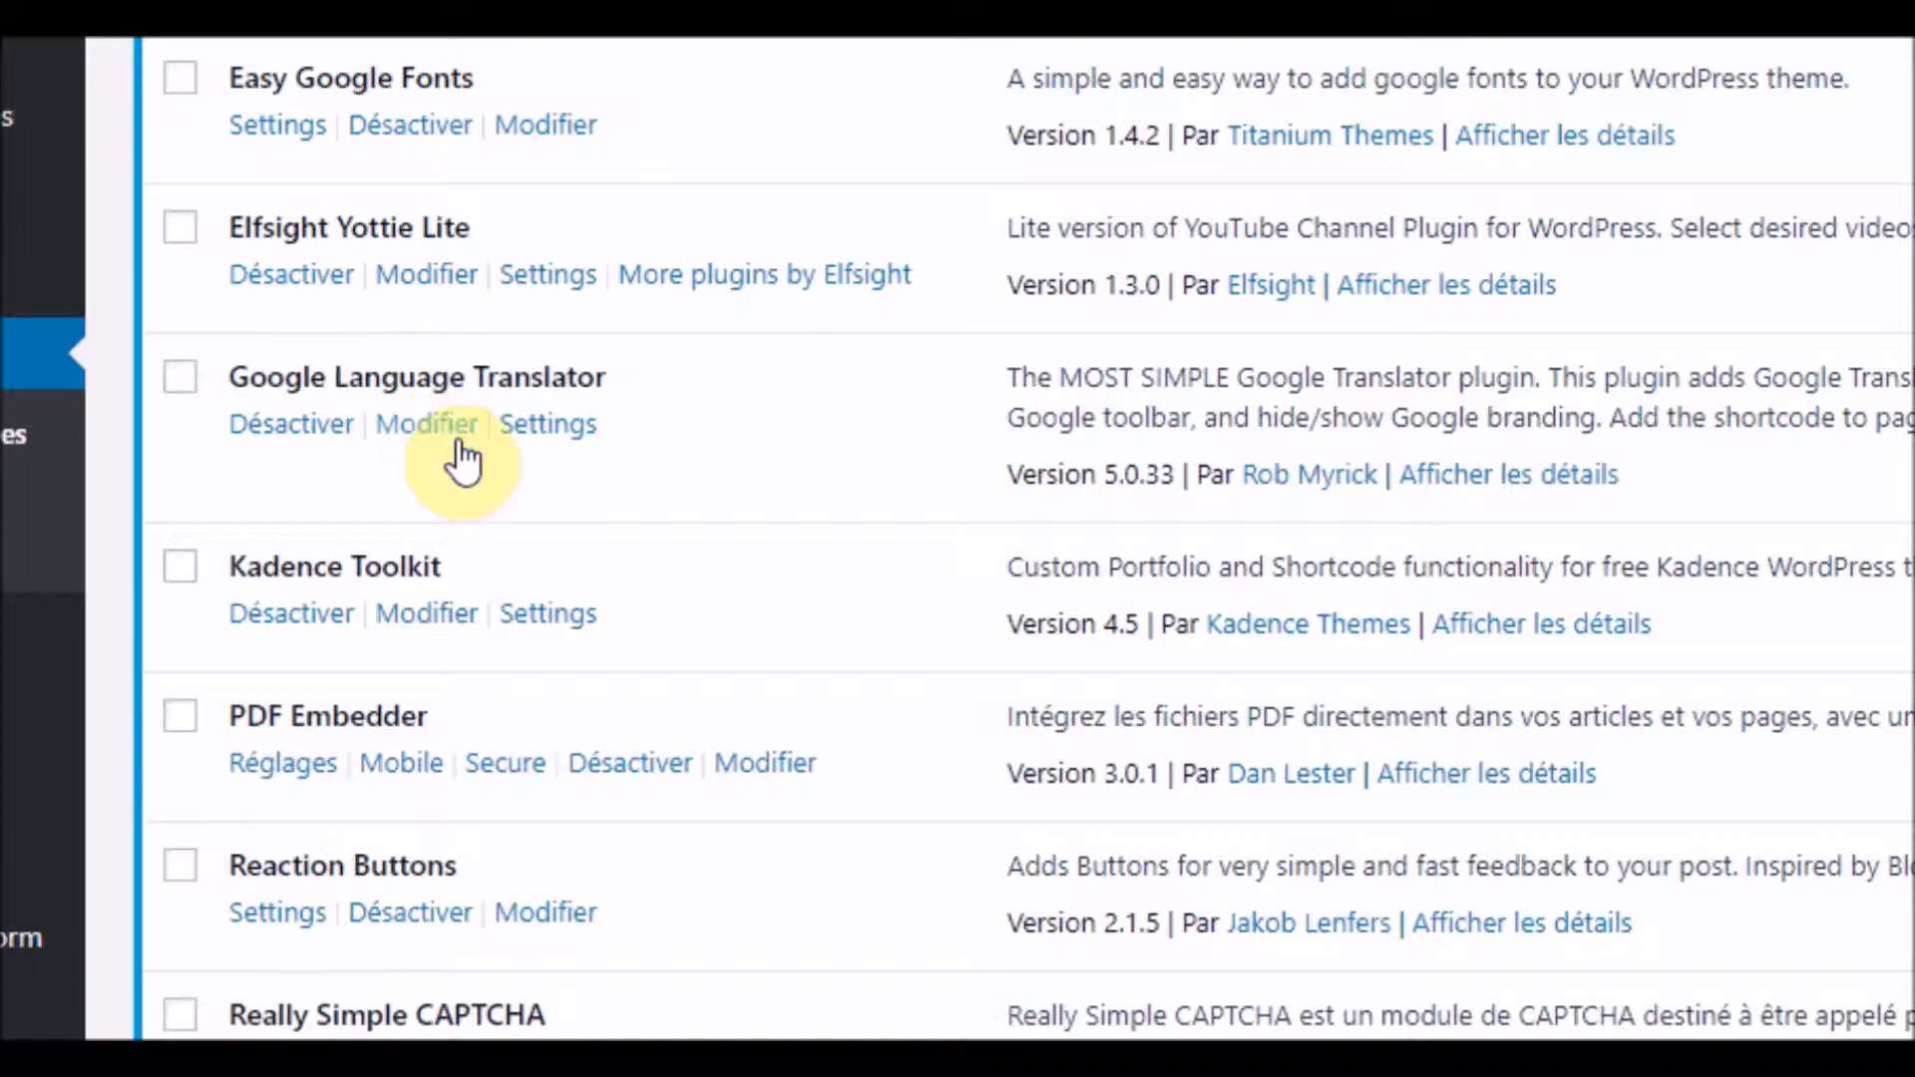
click(533, 434)
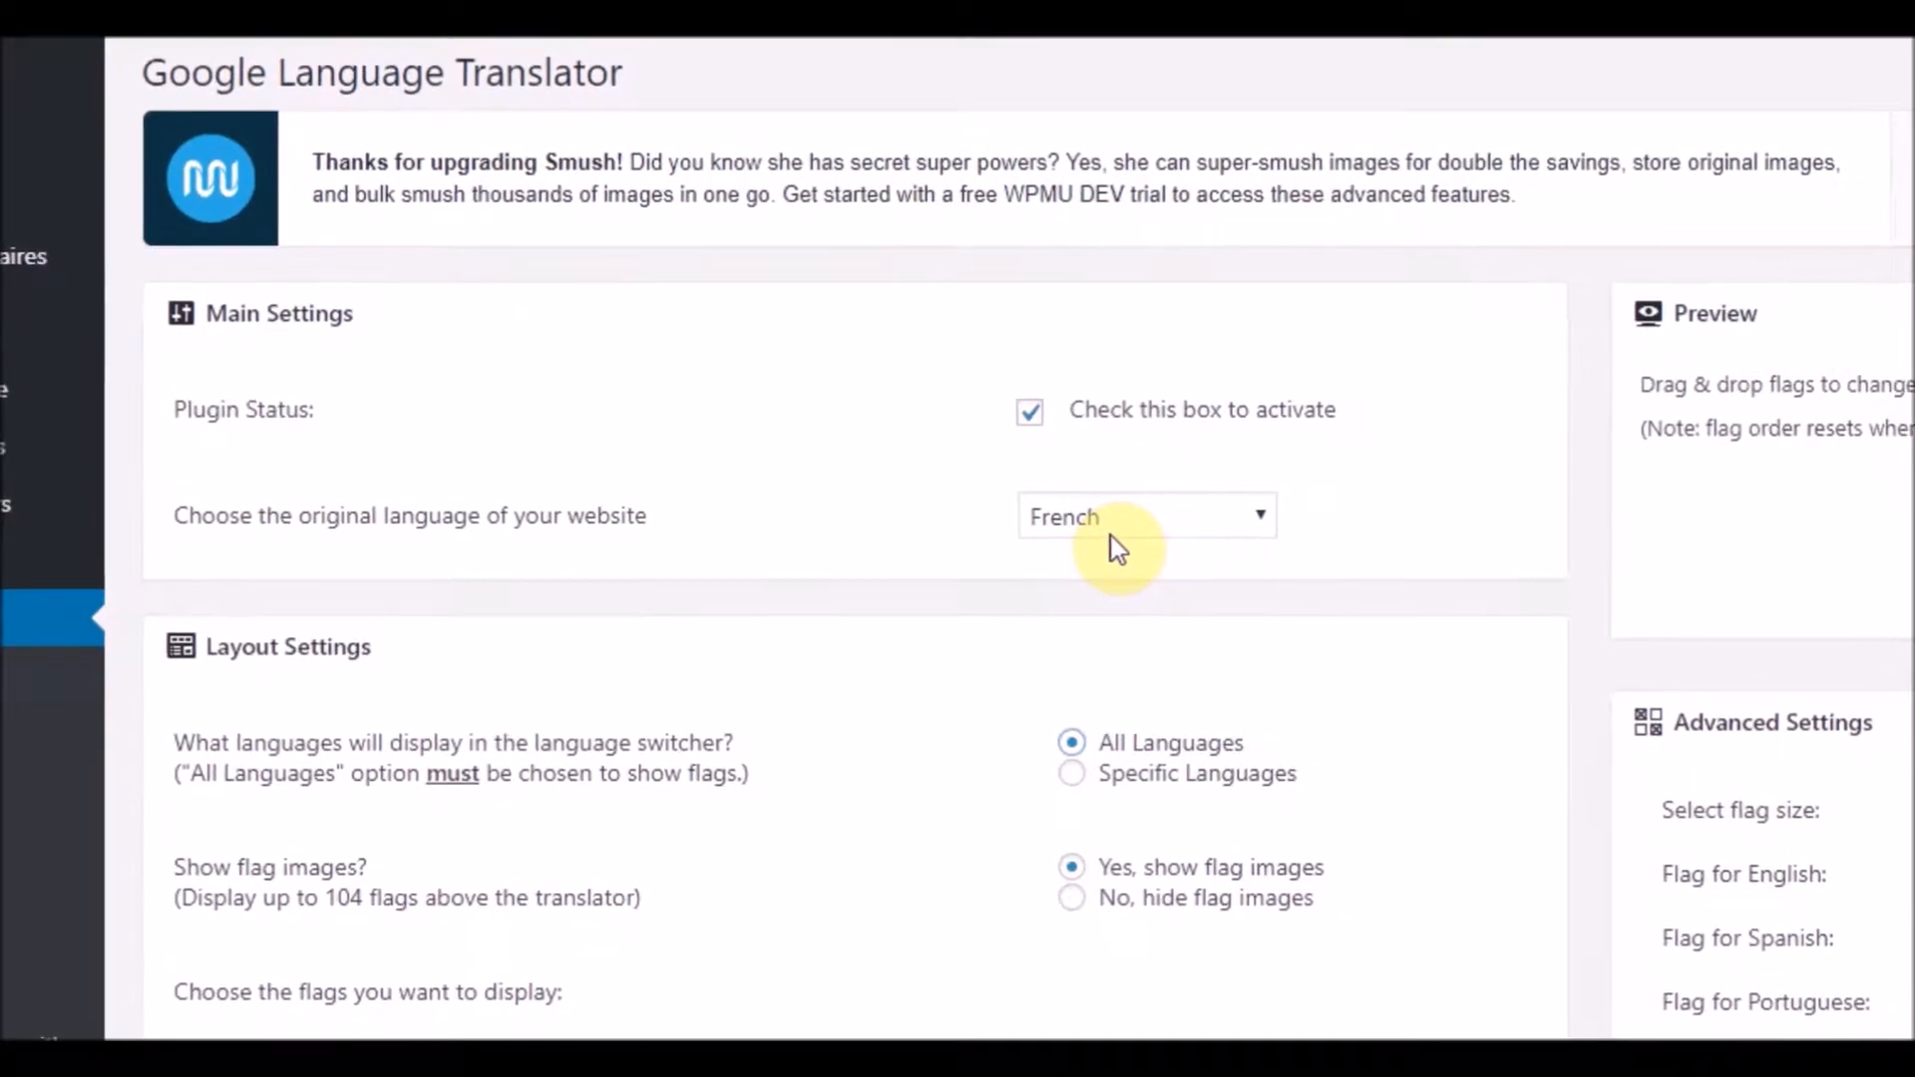
Examine the choices for the website's original language and the languages displayed in the language switcher
click(1248, 517)
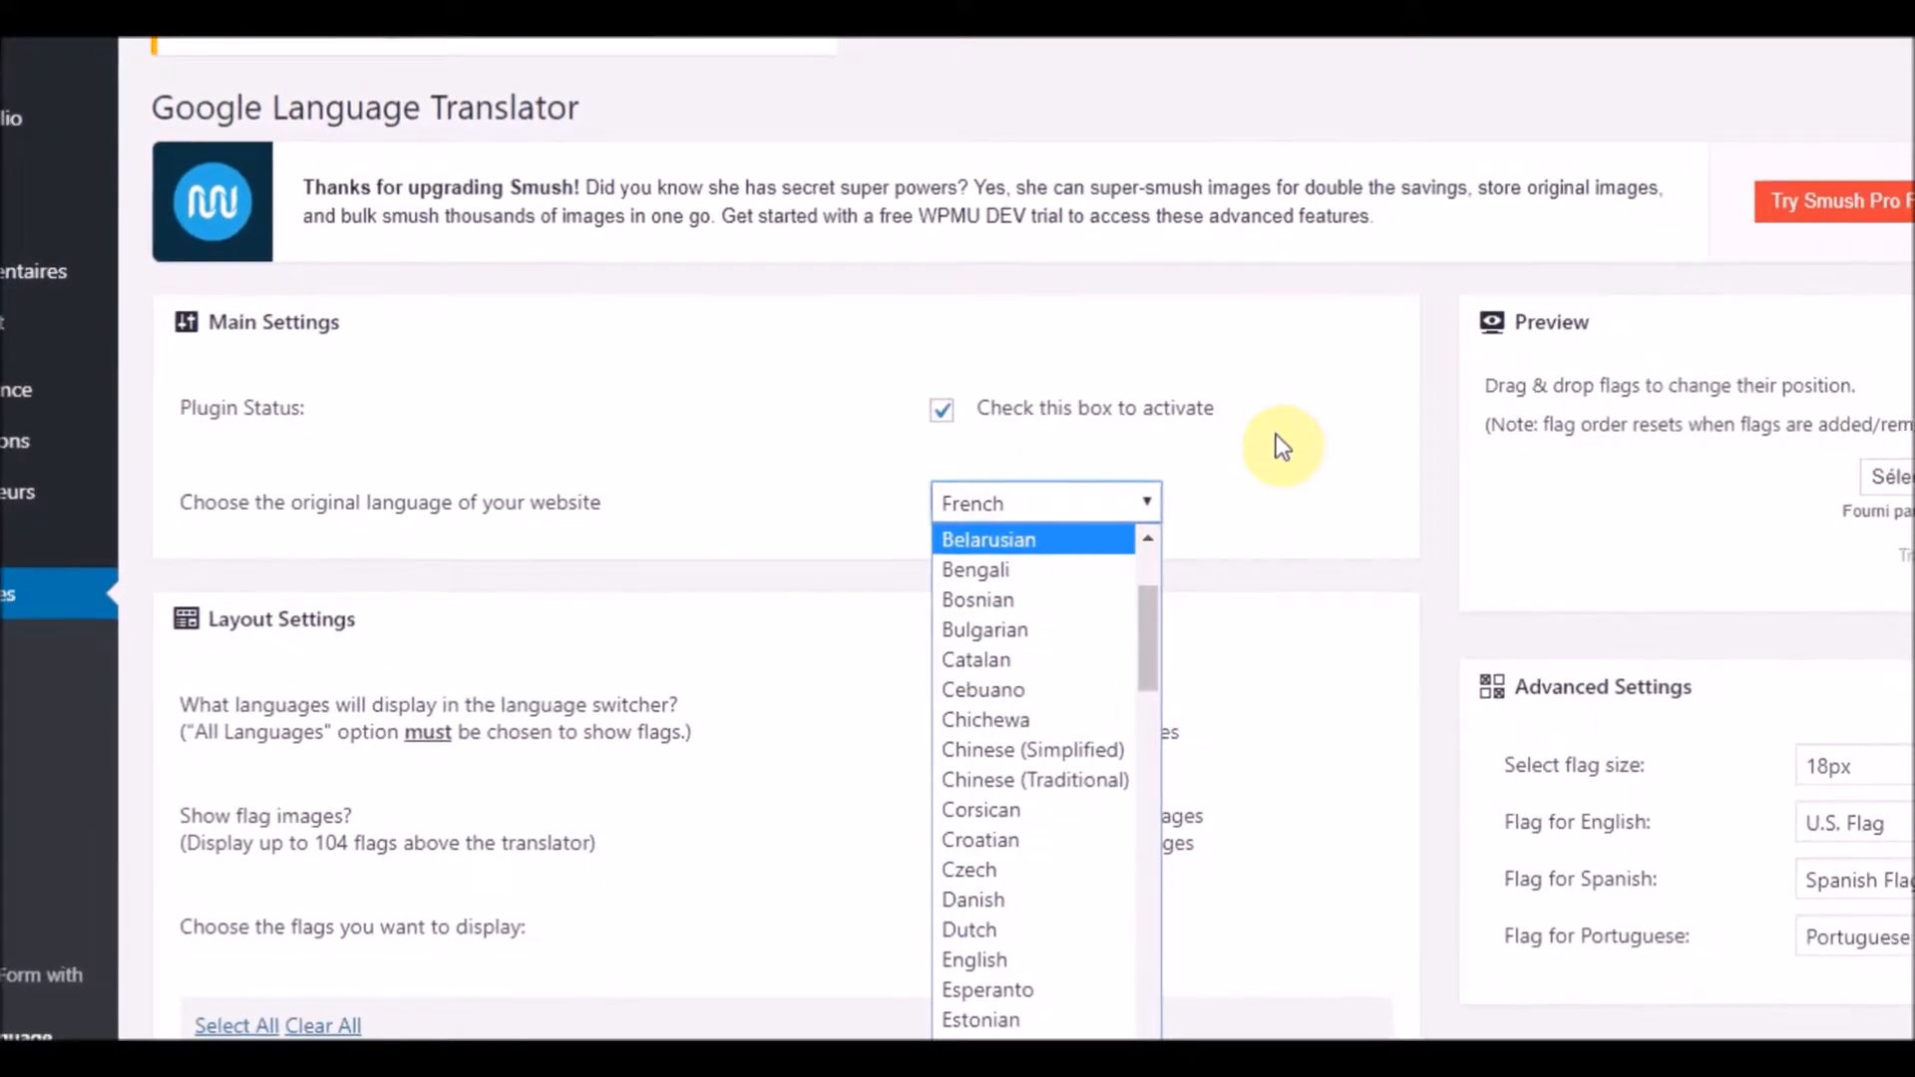
click(1266, 433)
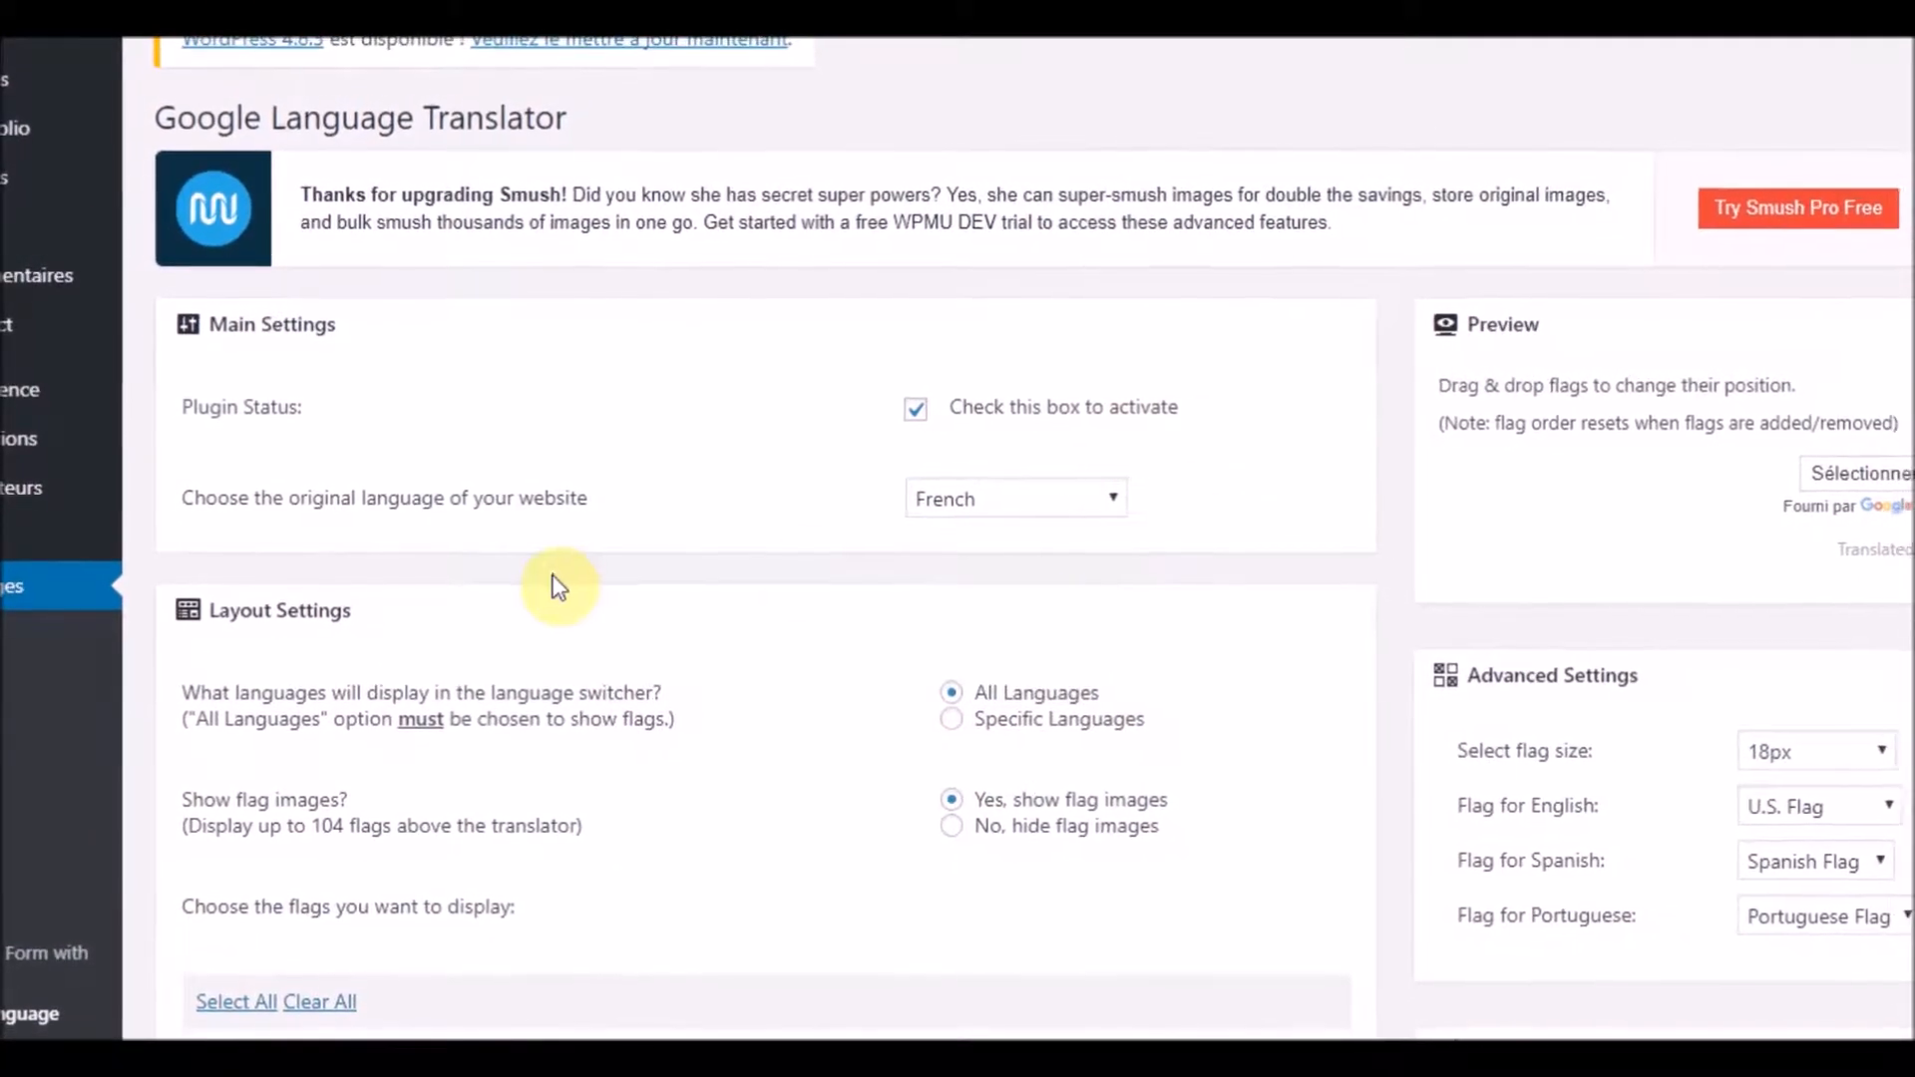
scroll(559, 571, down, 1)
scroll(566, 569, down, 2)
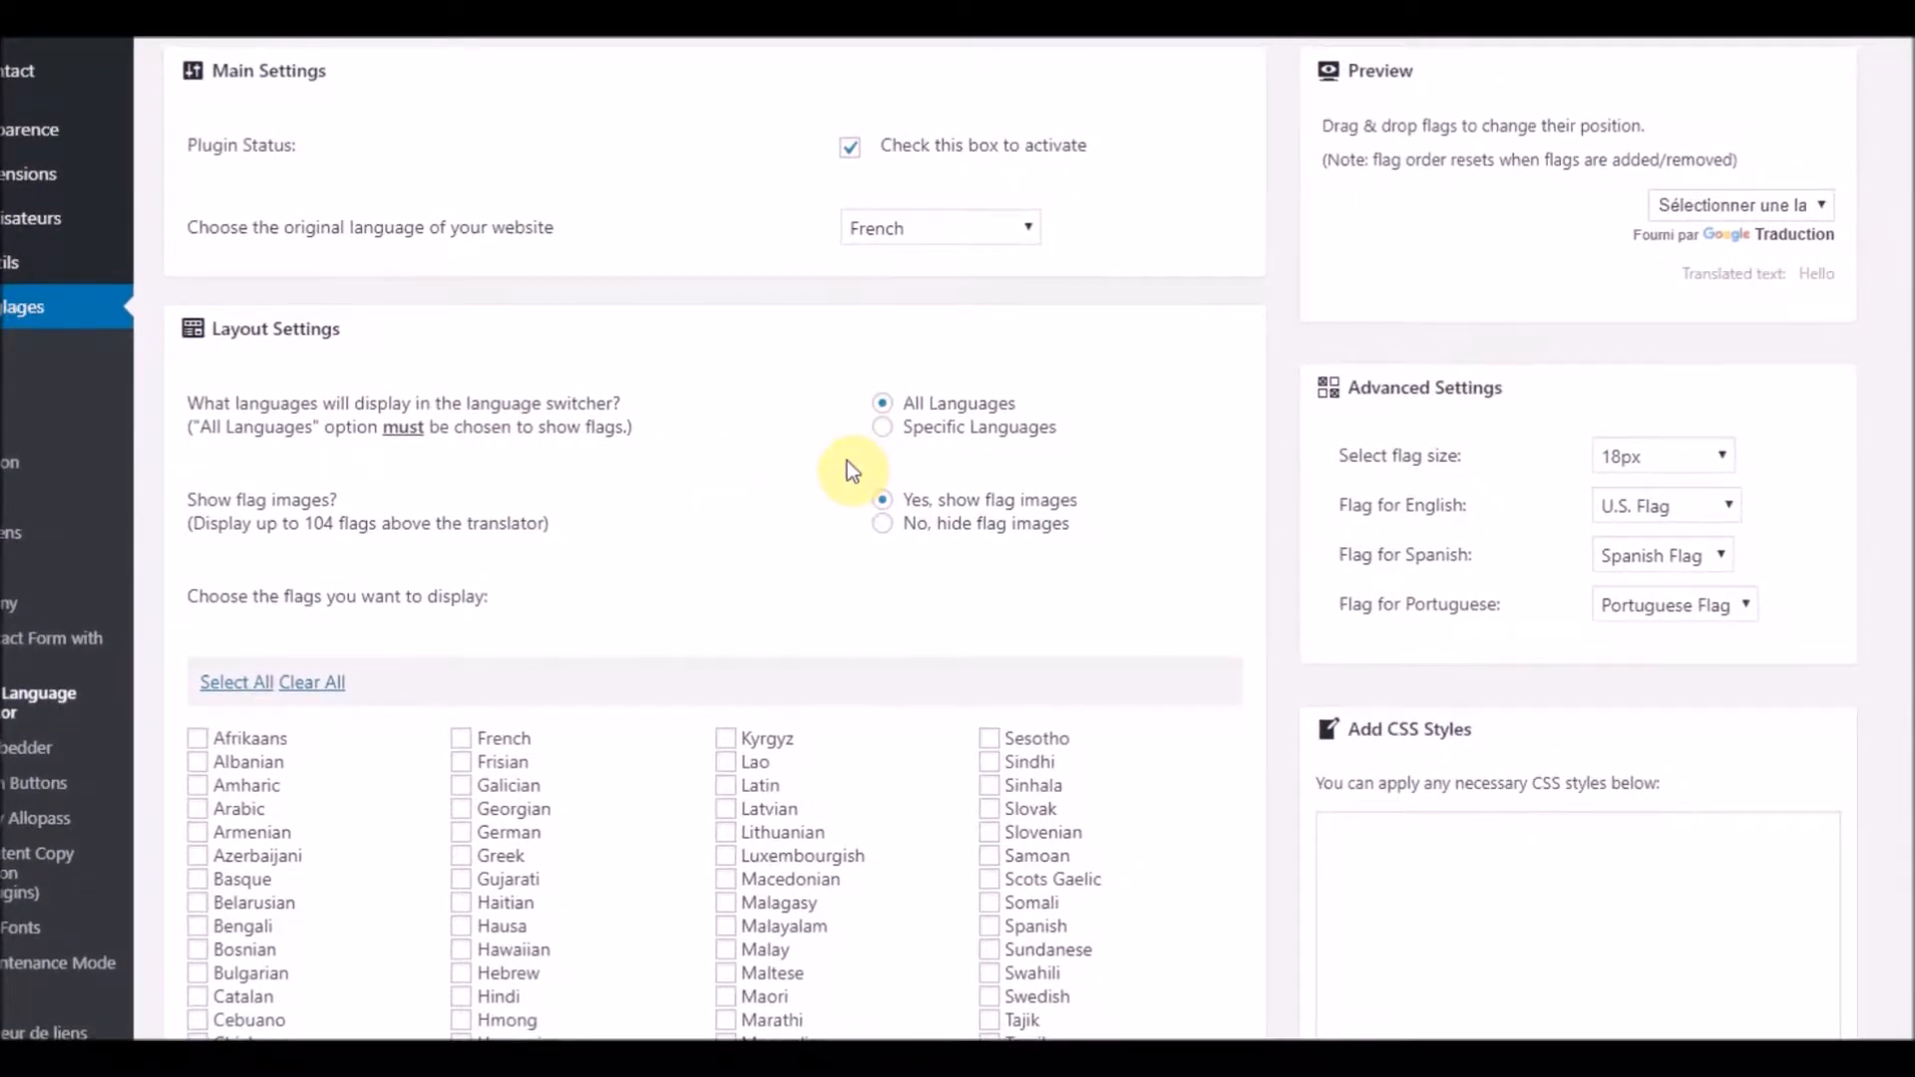
drag(898, 401, 1012, 389)
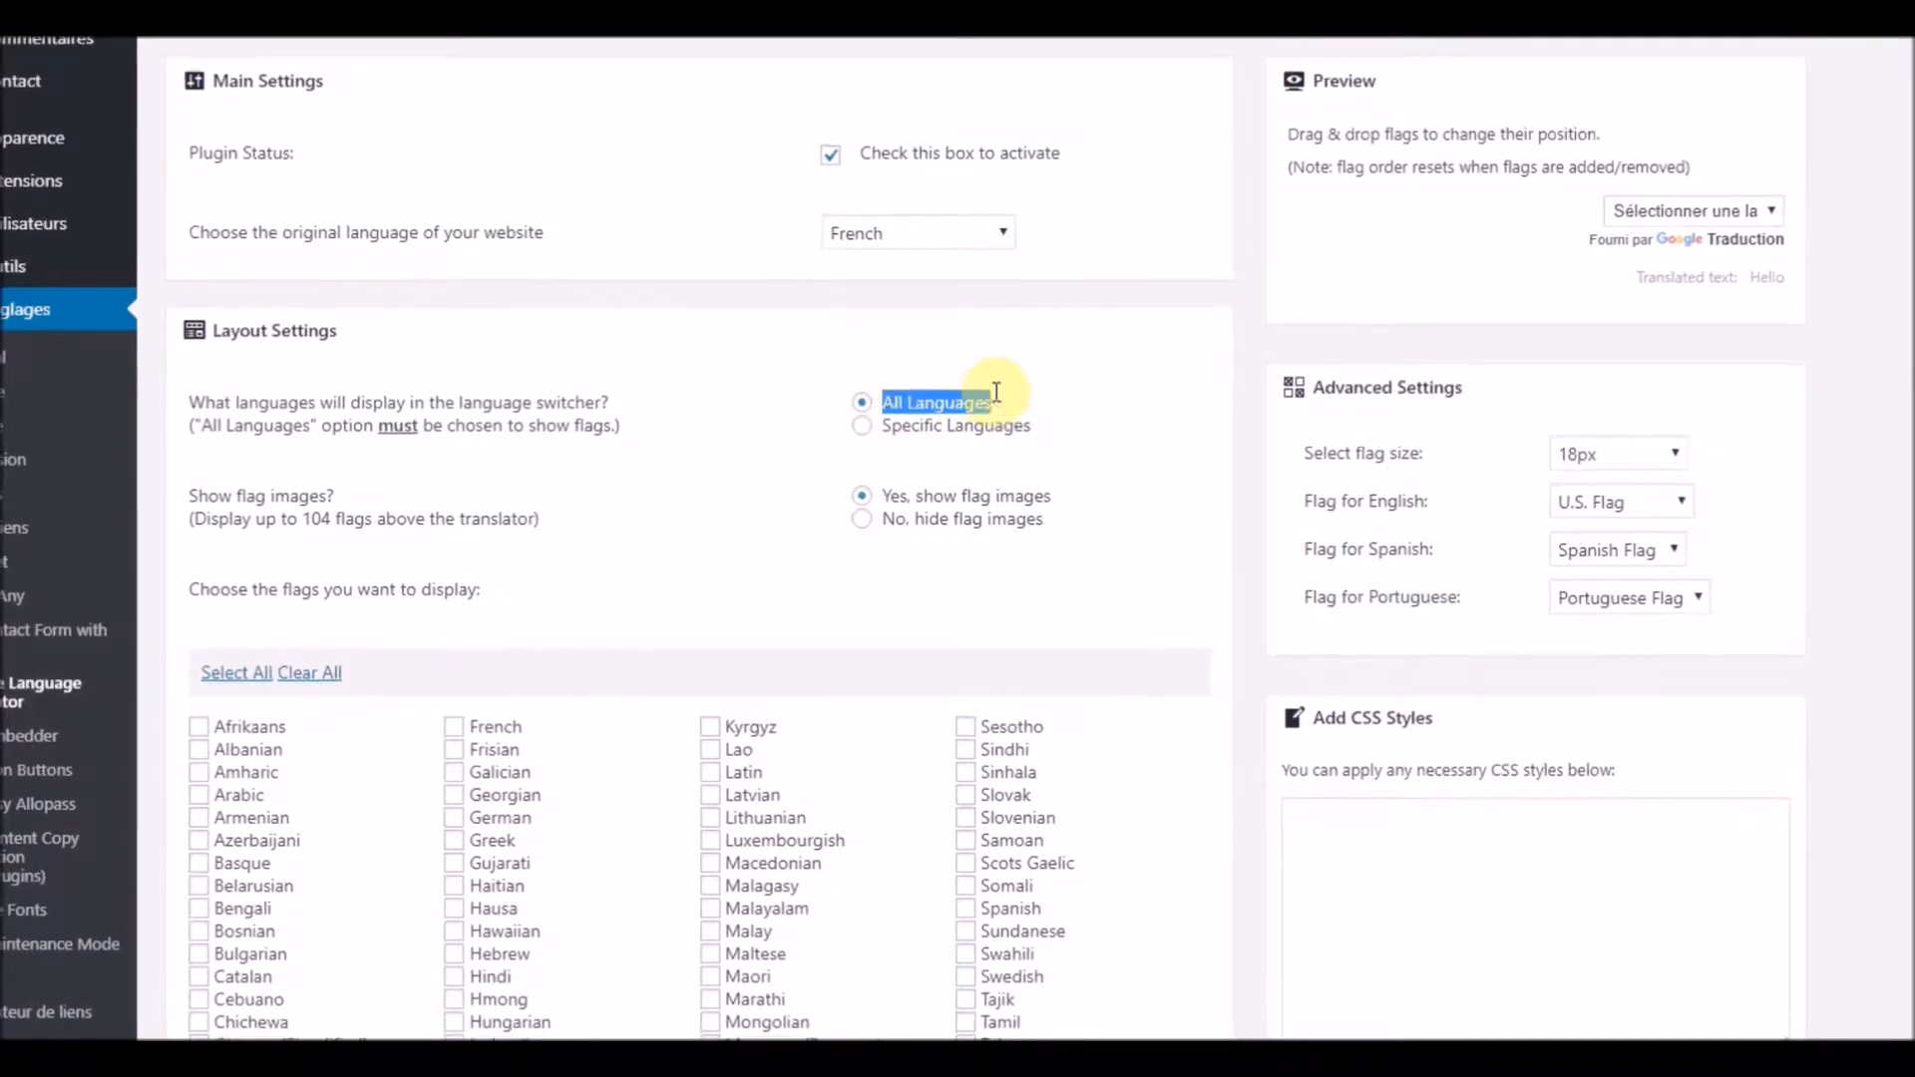
scroll(946, 457, up, 3)
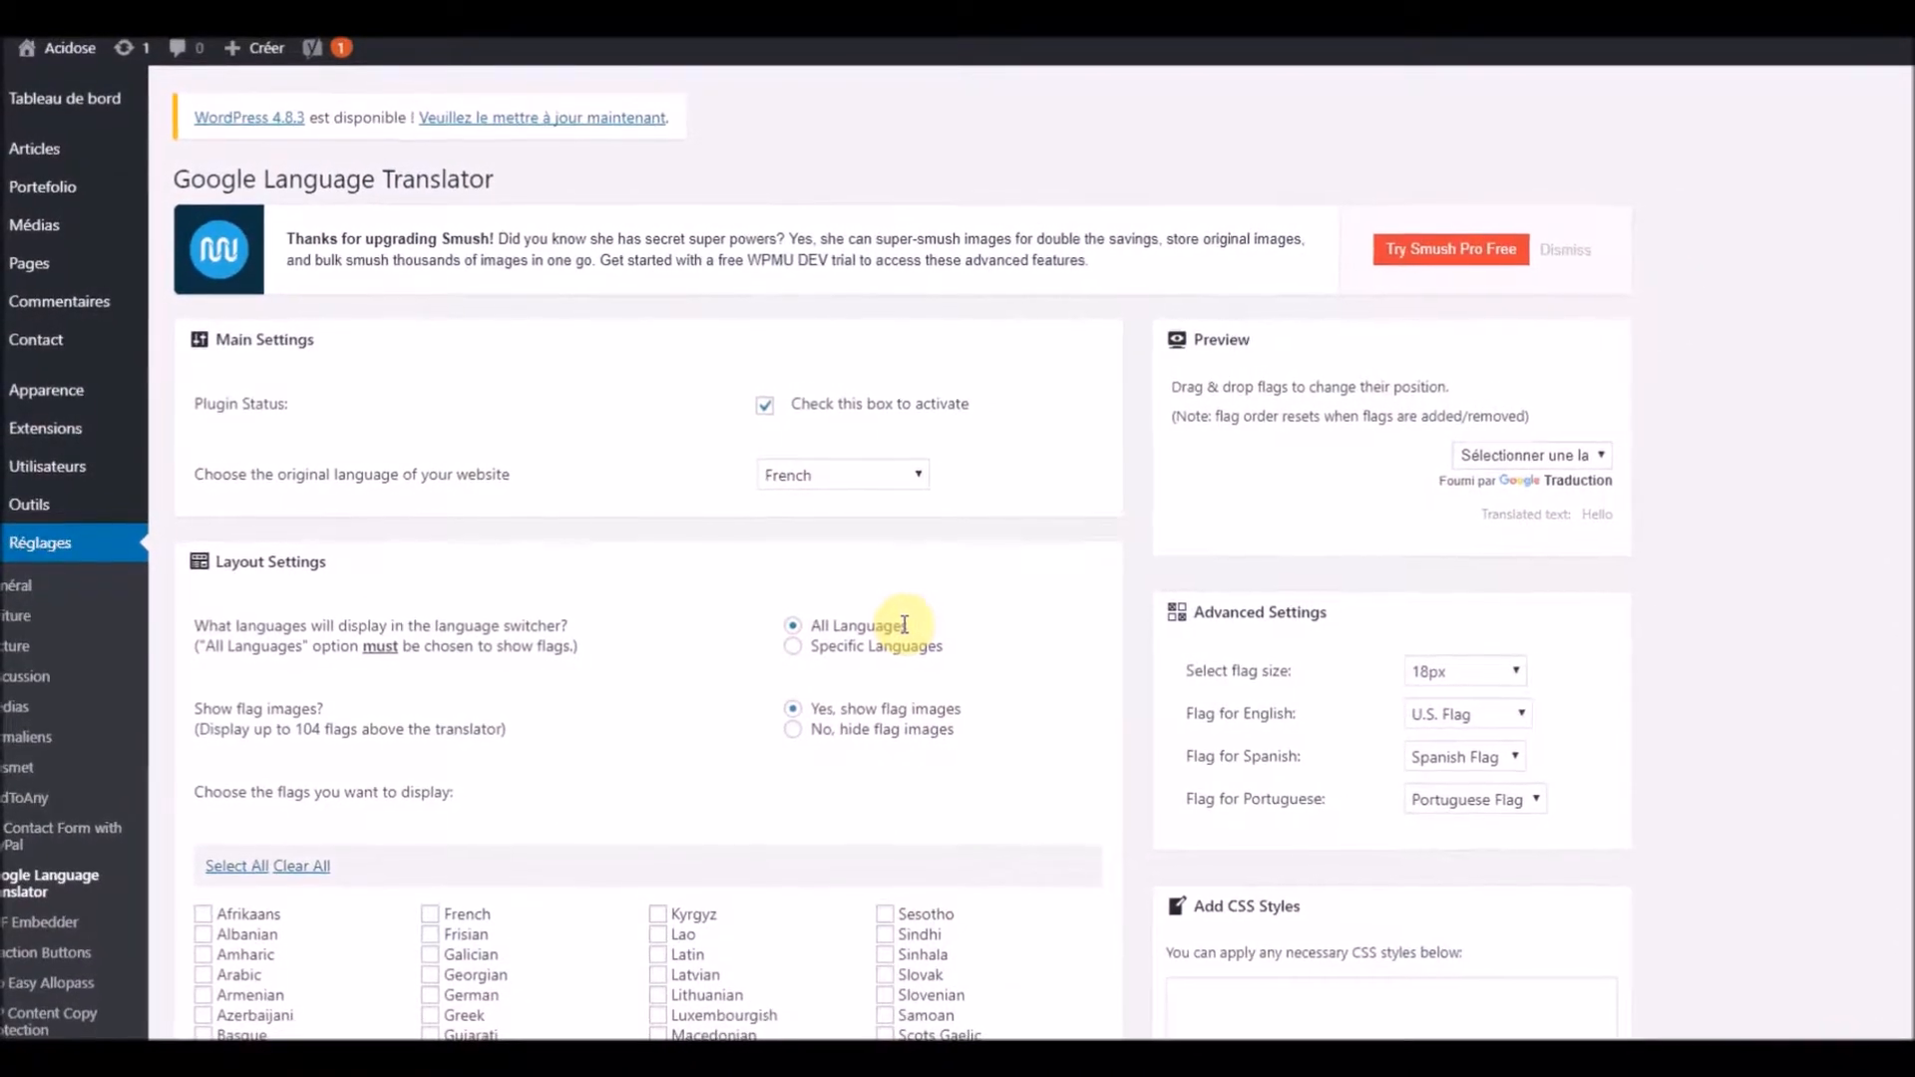
Limit the language switcher to specific languages and add Italian, Japanese, French and Spanish to the selection
click(774, 639)
scroll(754, 559, down, 2)
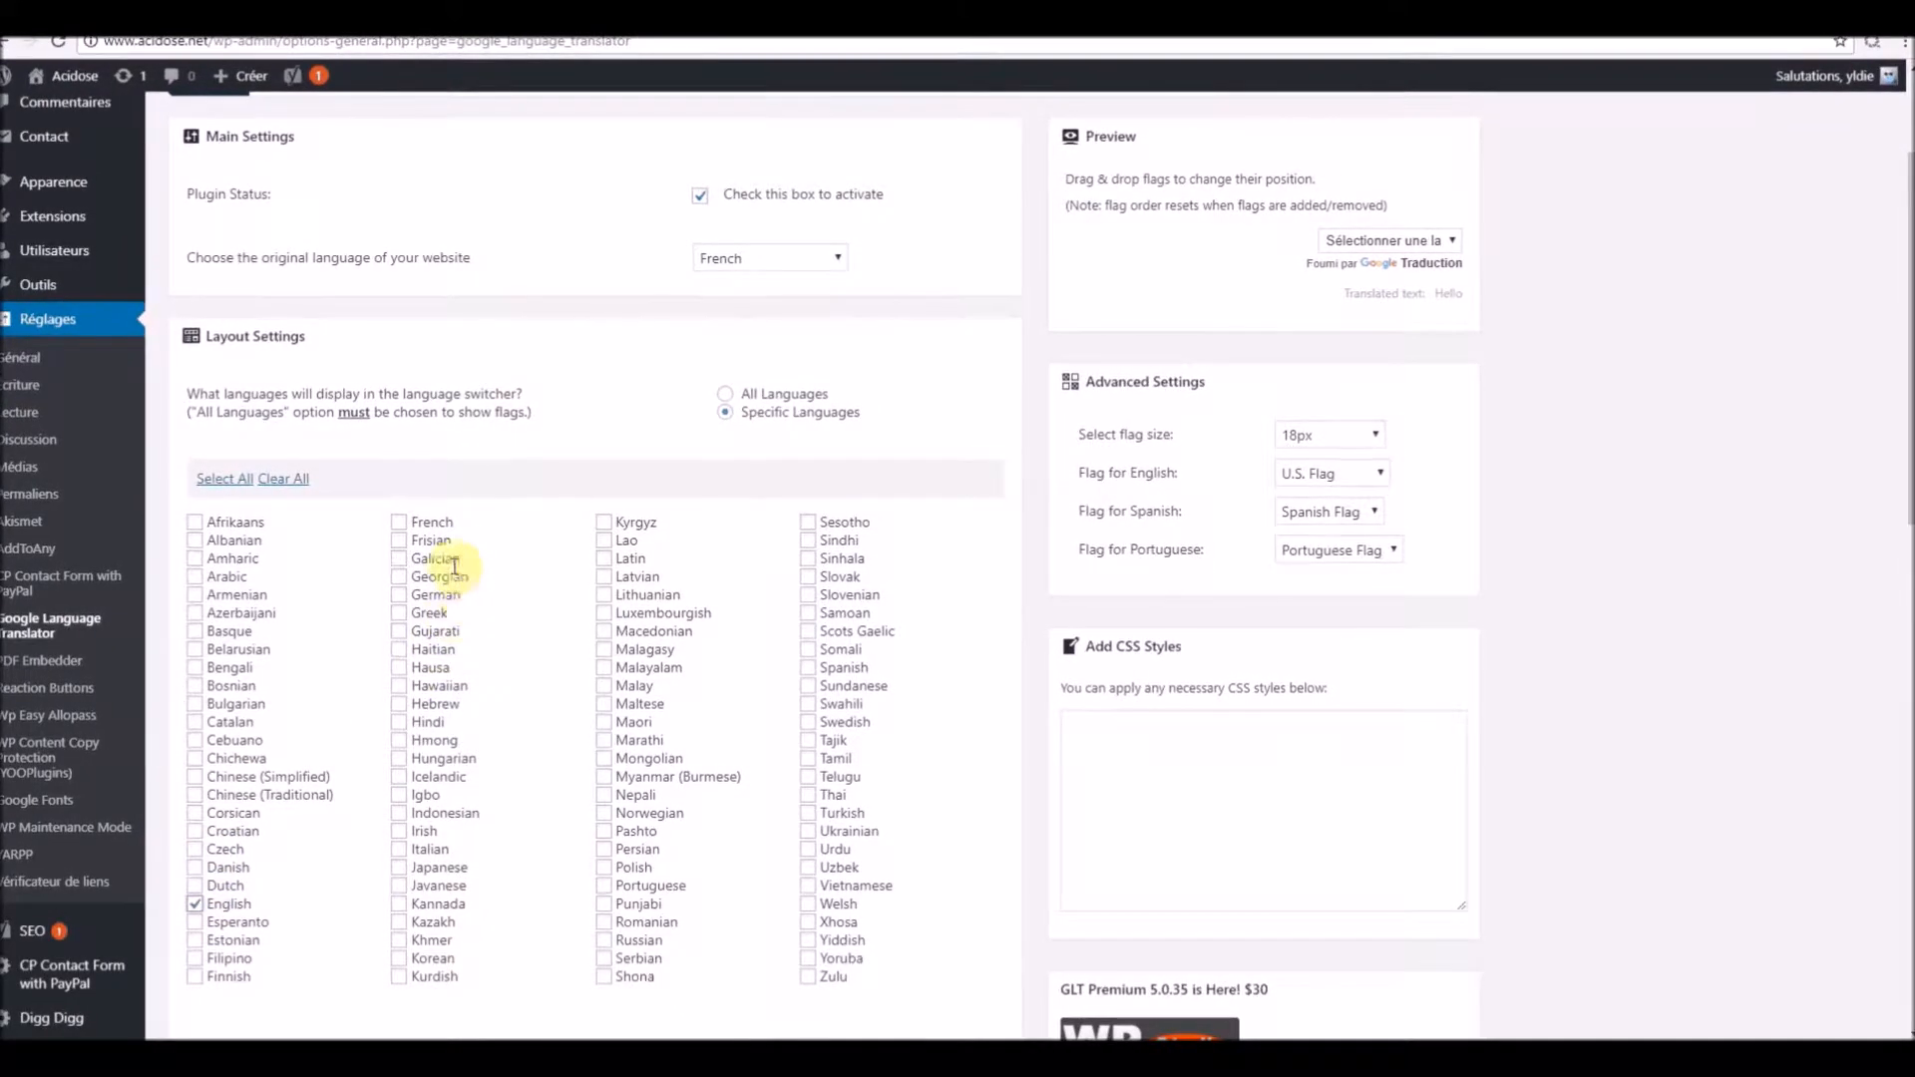
click(397, 848)
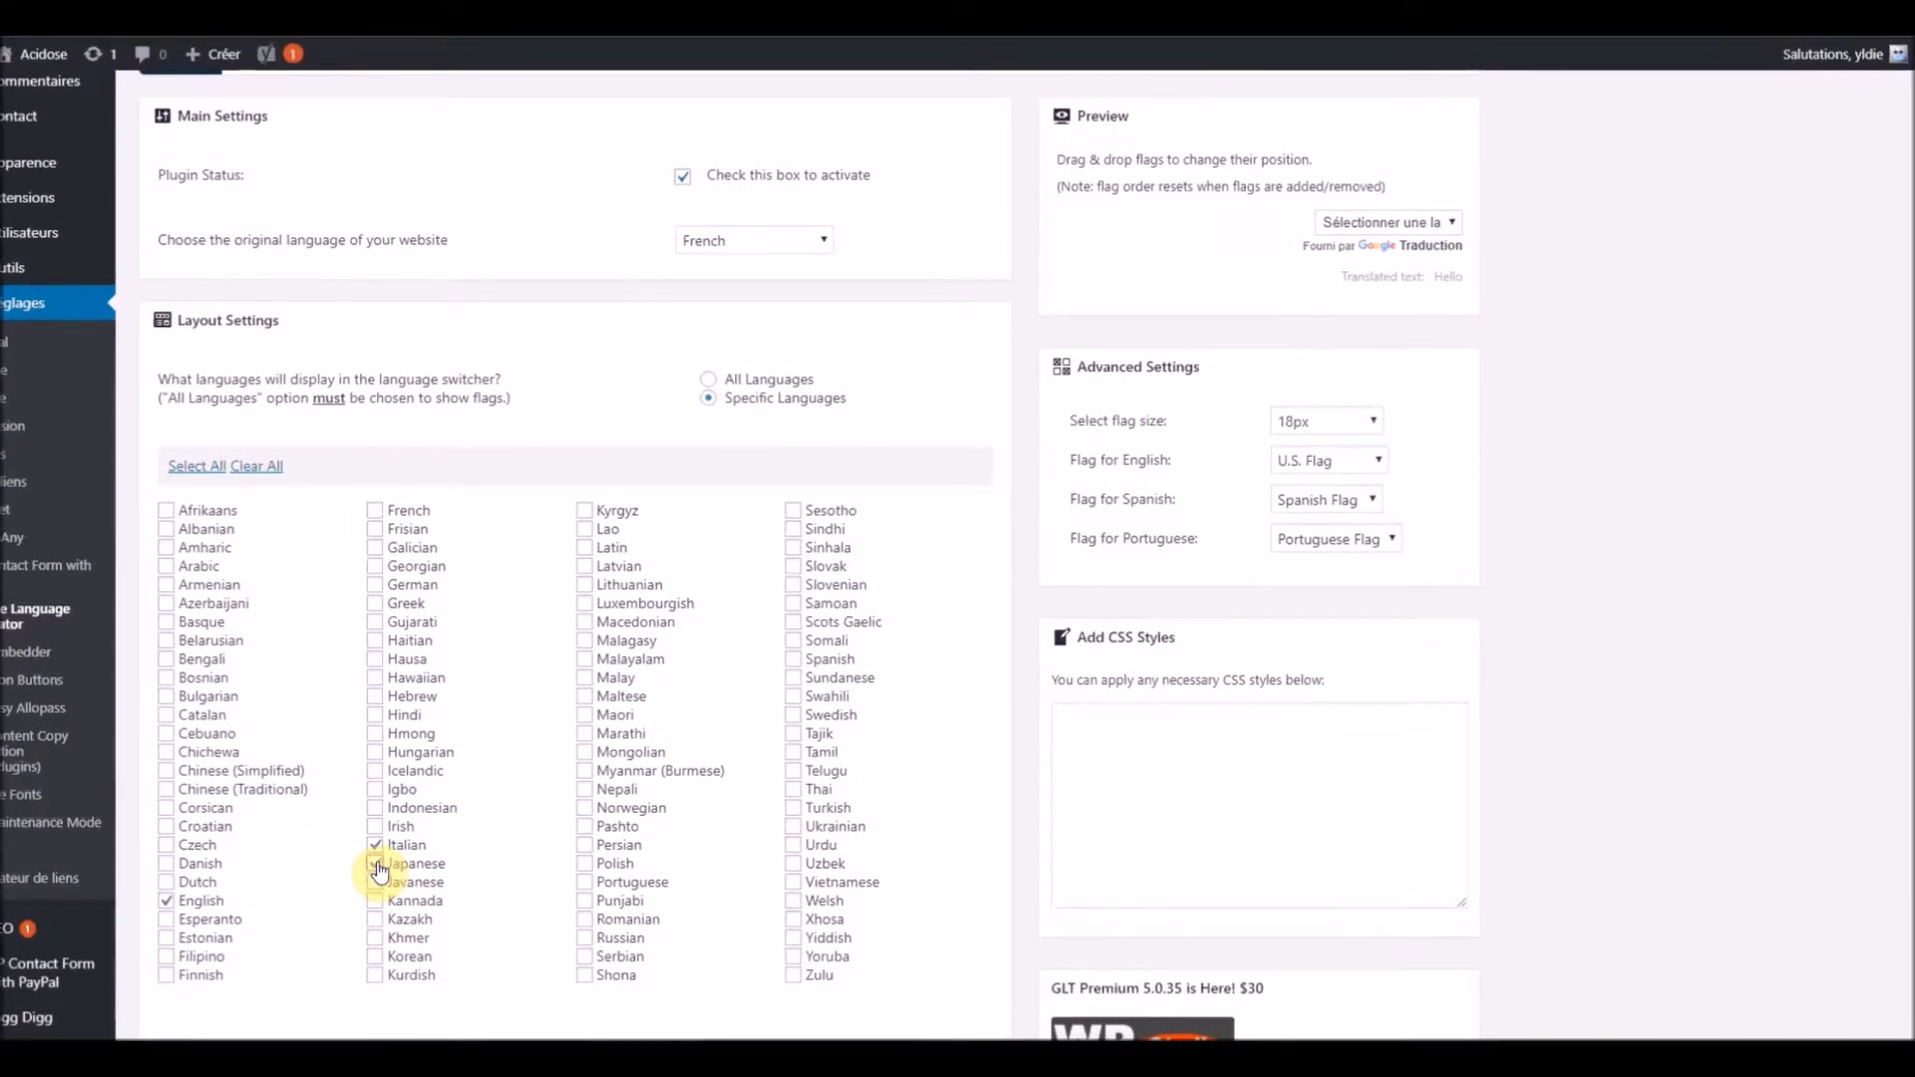
click(375, 863)
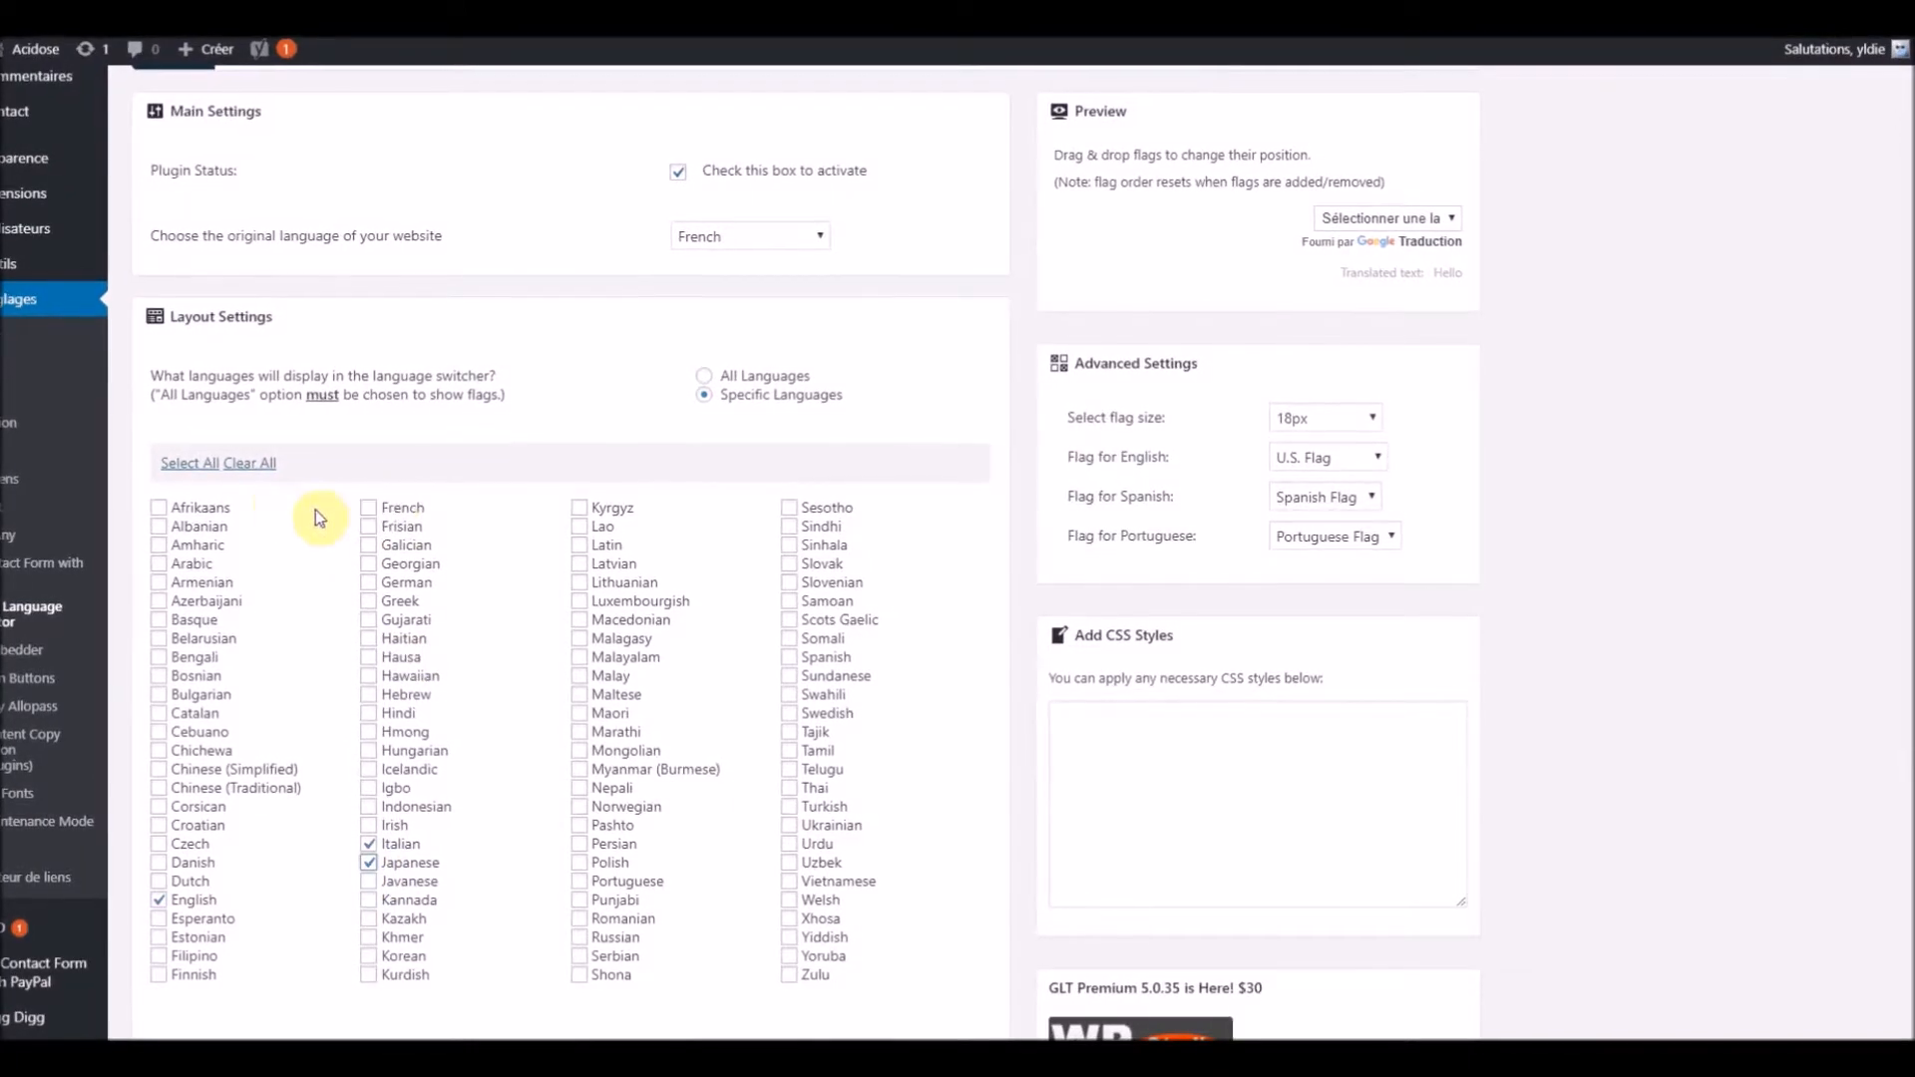
click(367, 506)
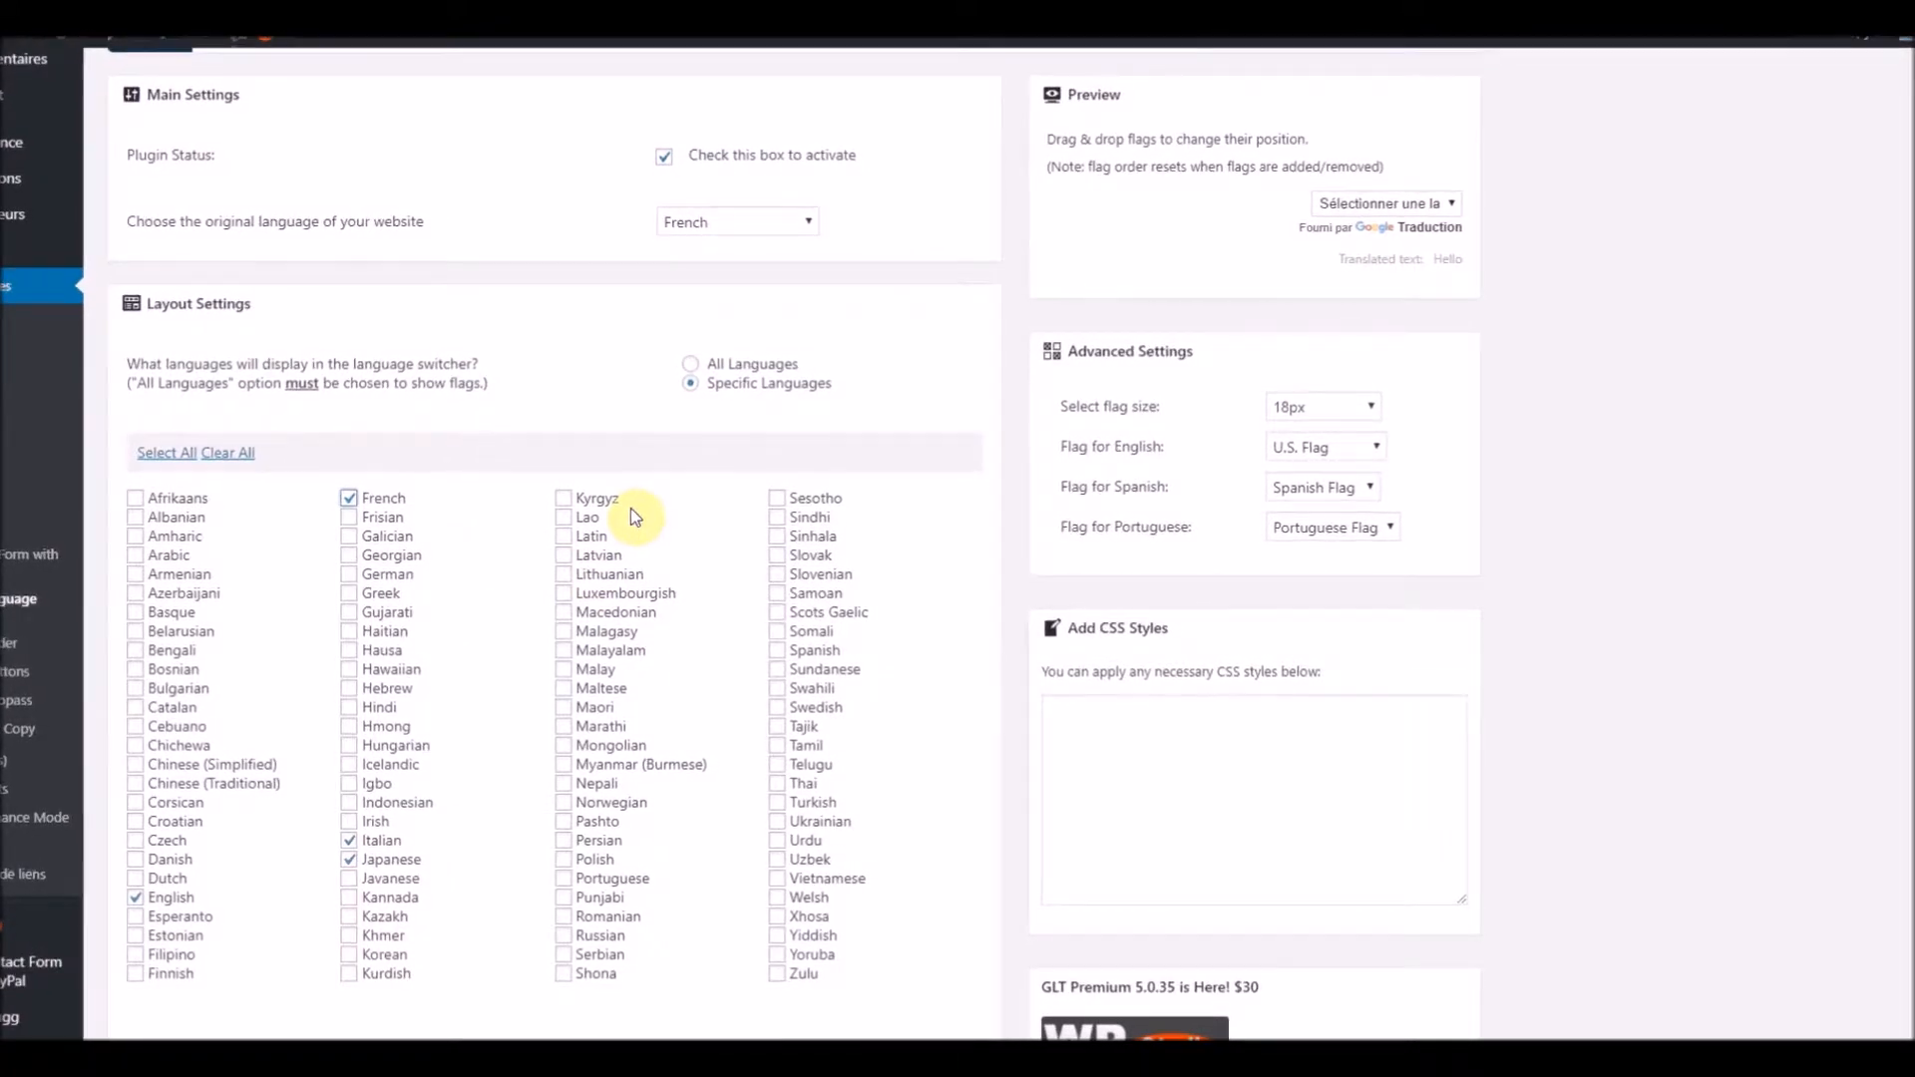
click(777, 650)
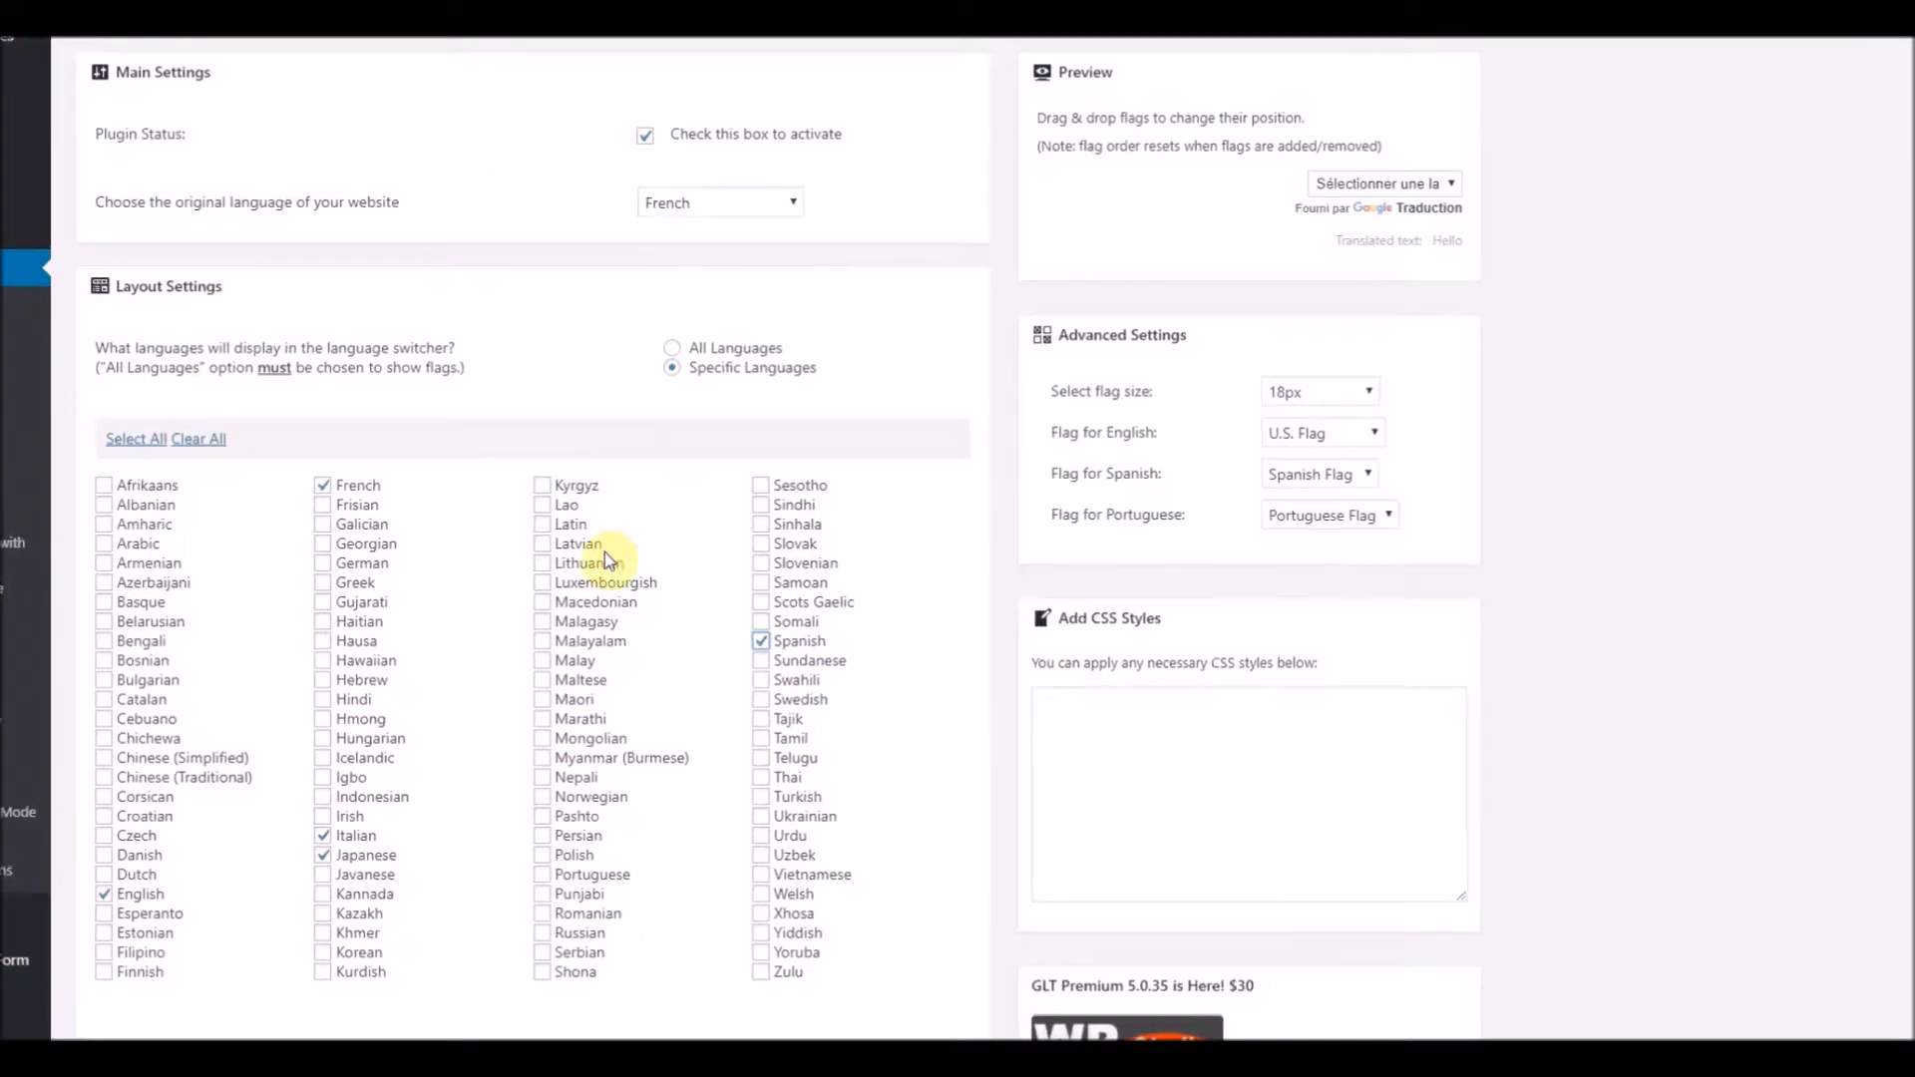
Examine the options for showing or hiding the language switcher and for its layout
scroll(739, 655, down, 5)
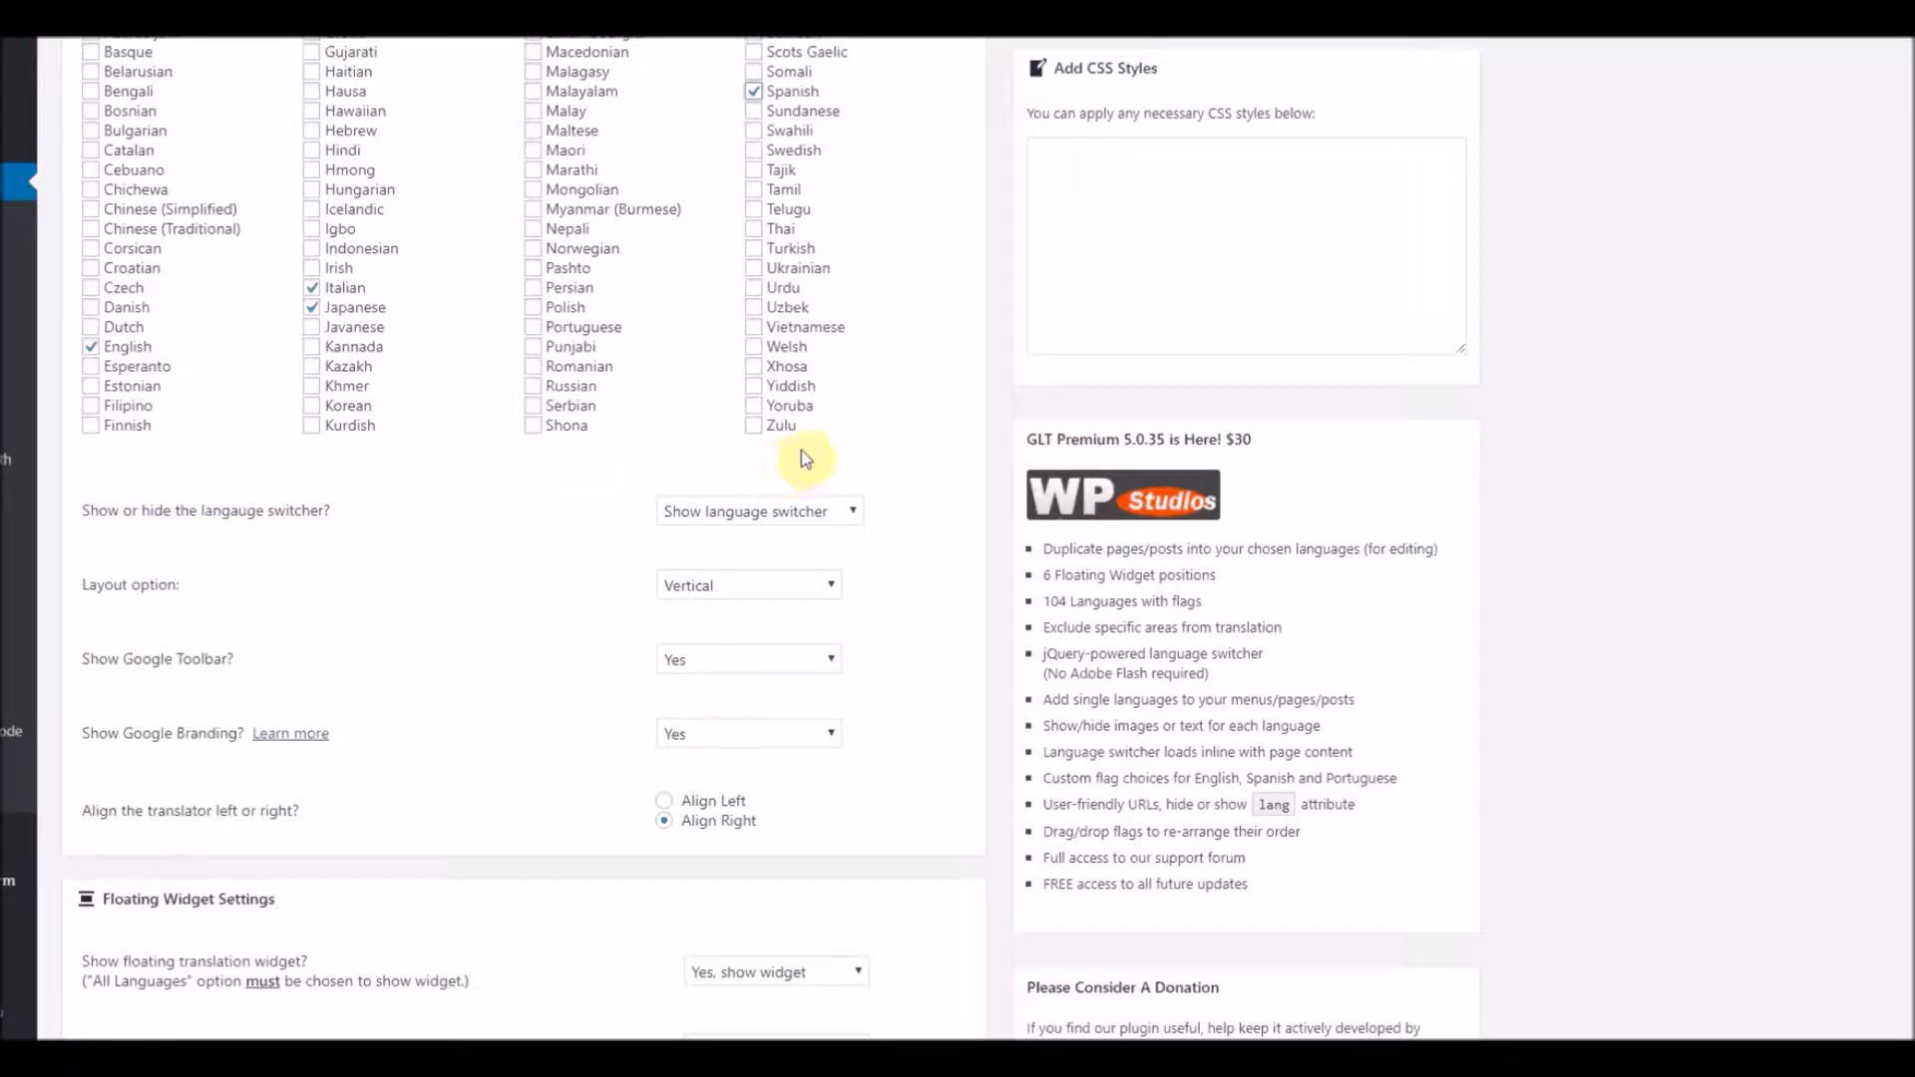
click(674, 516)
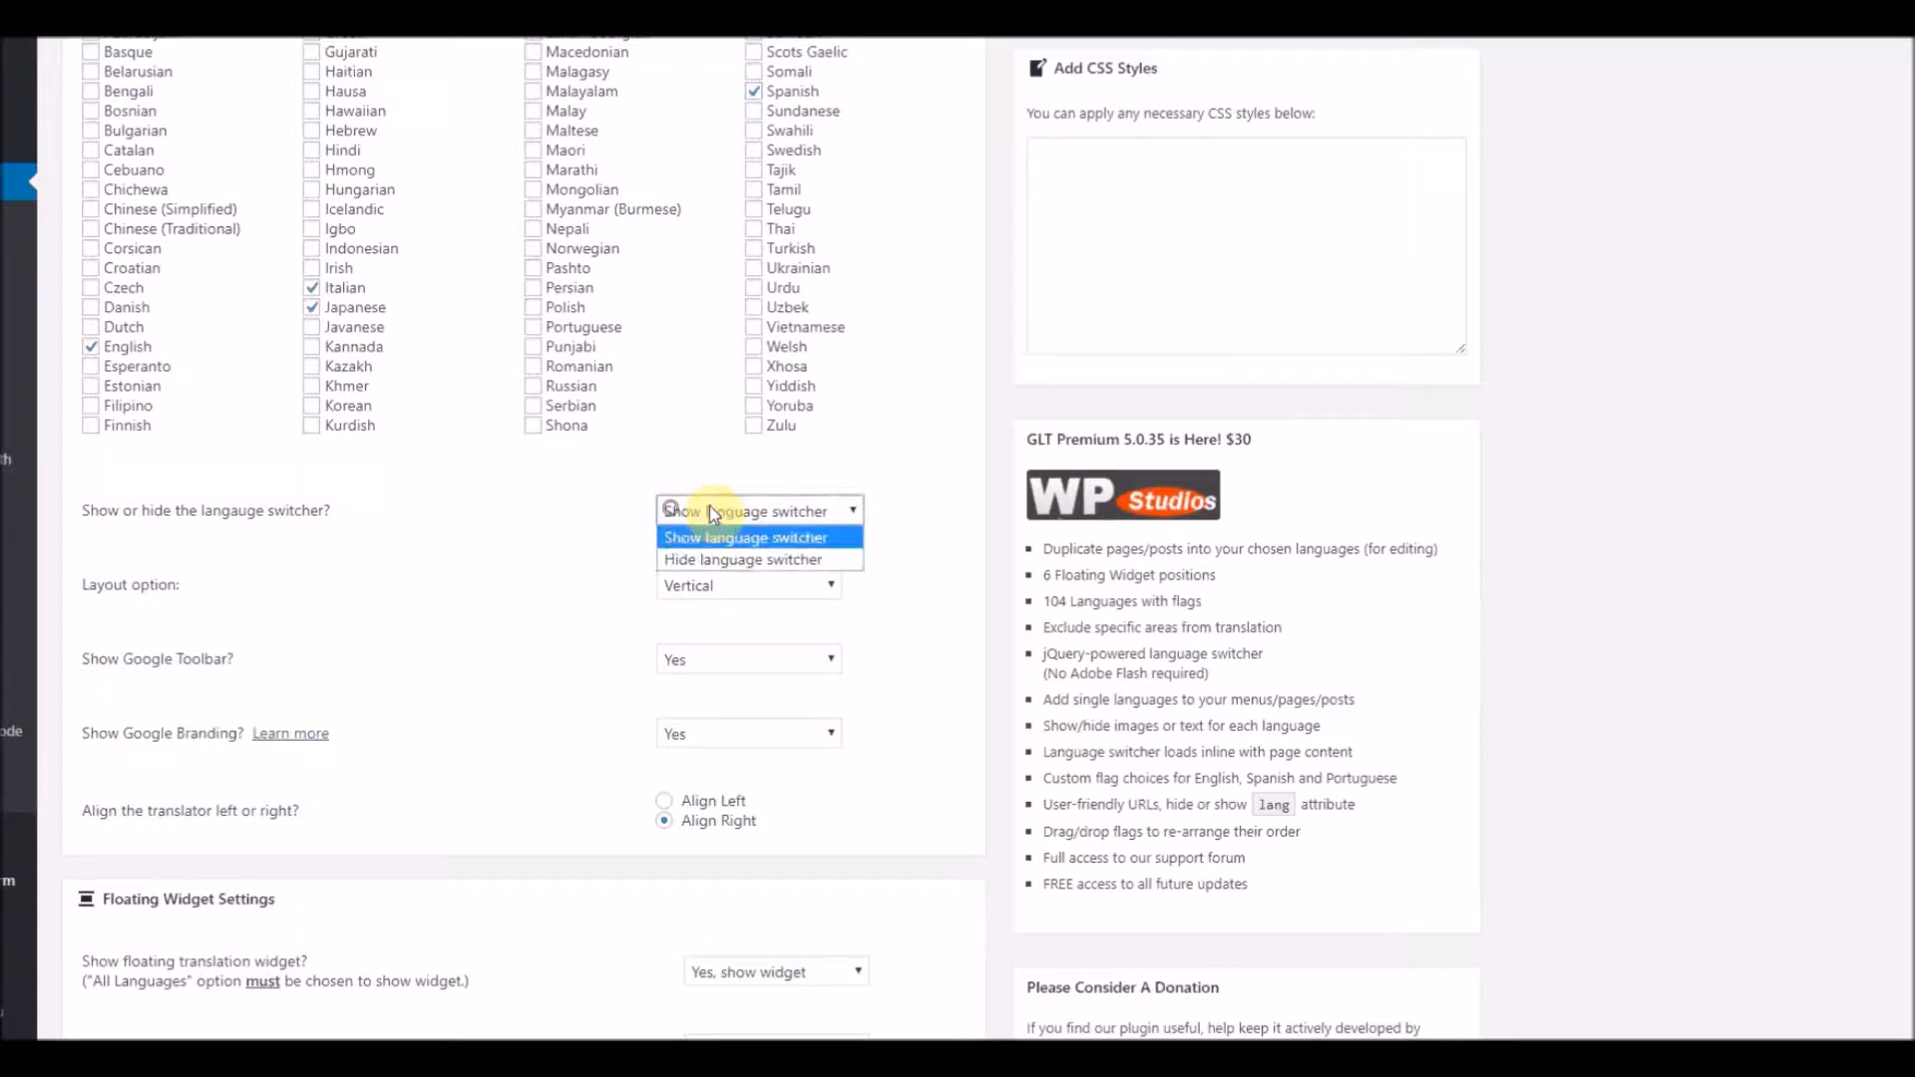
click(877, 456)
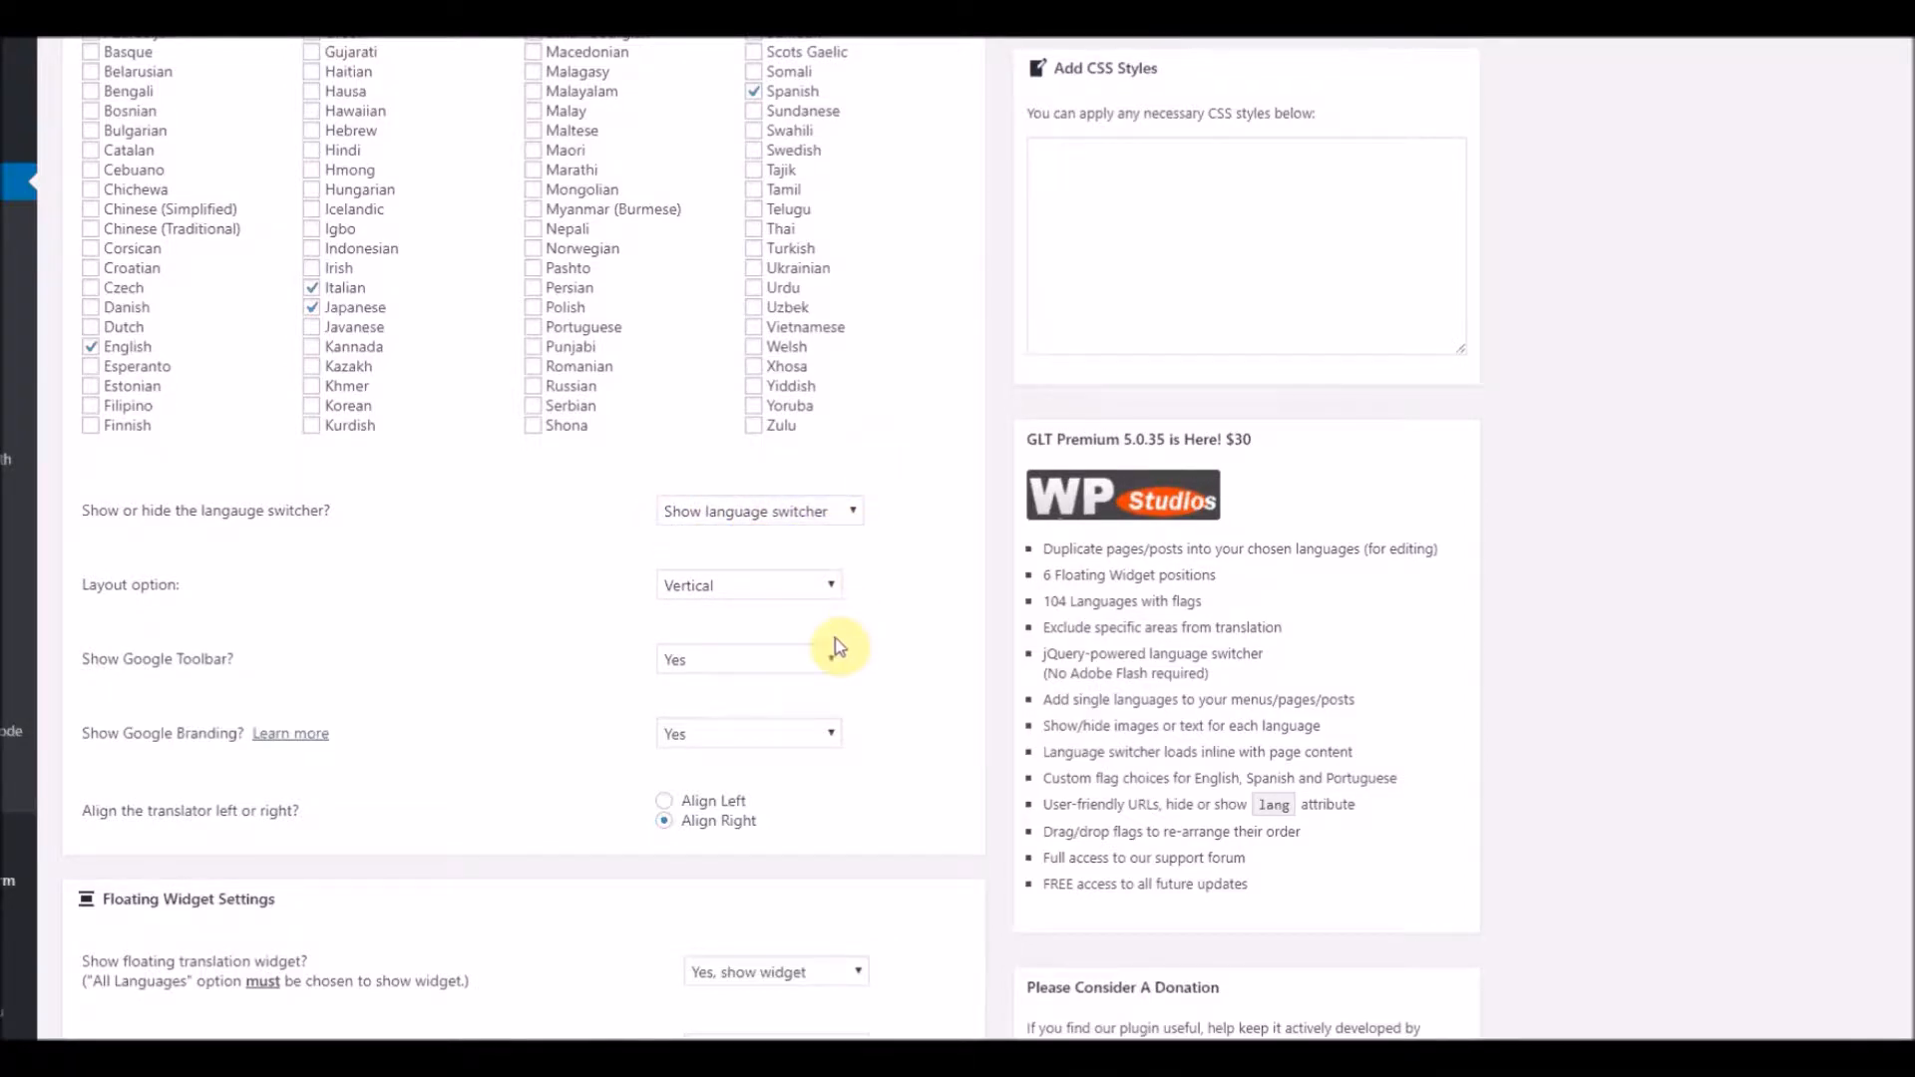
scroll(718, 609, down, 1)
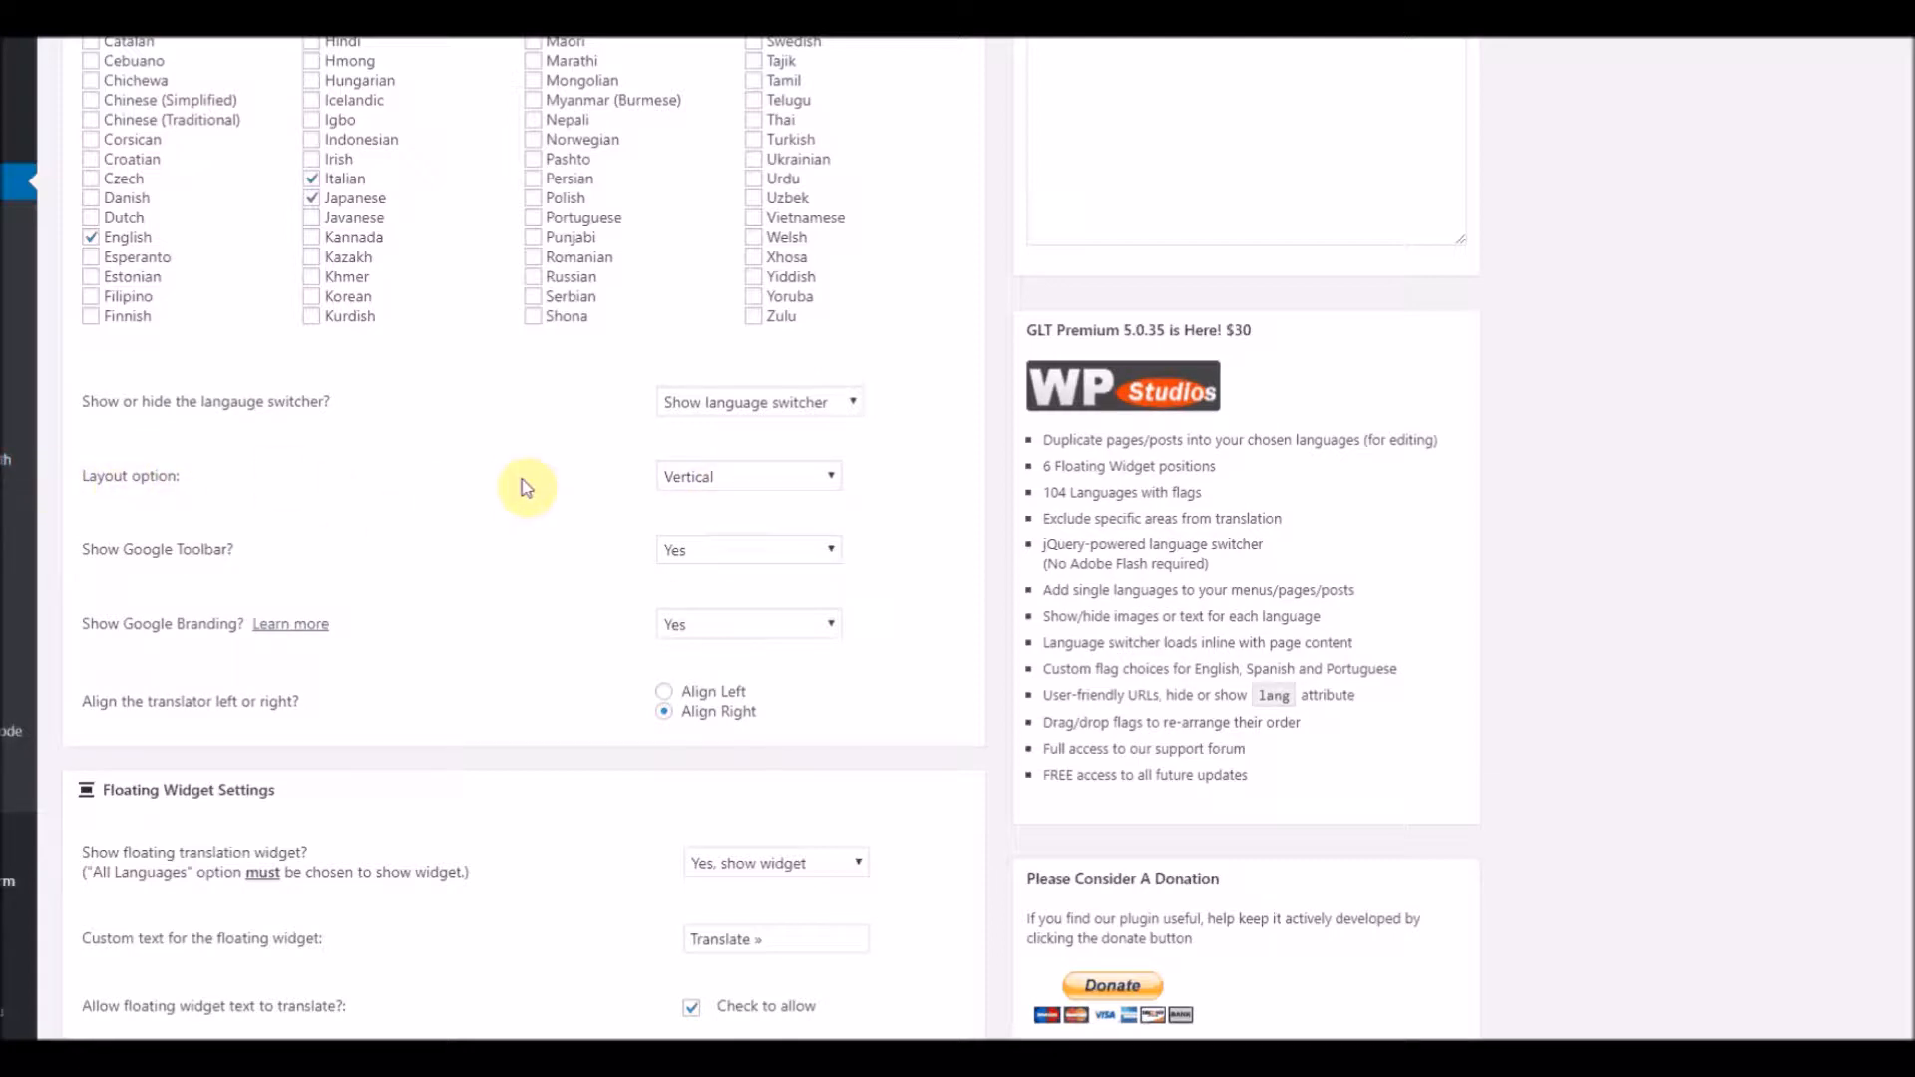
click(833, 485)
click(832, 484)
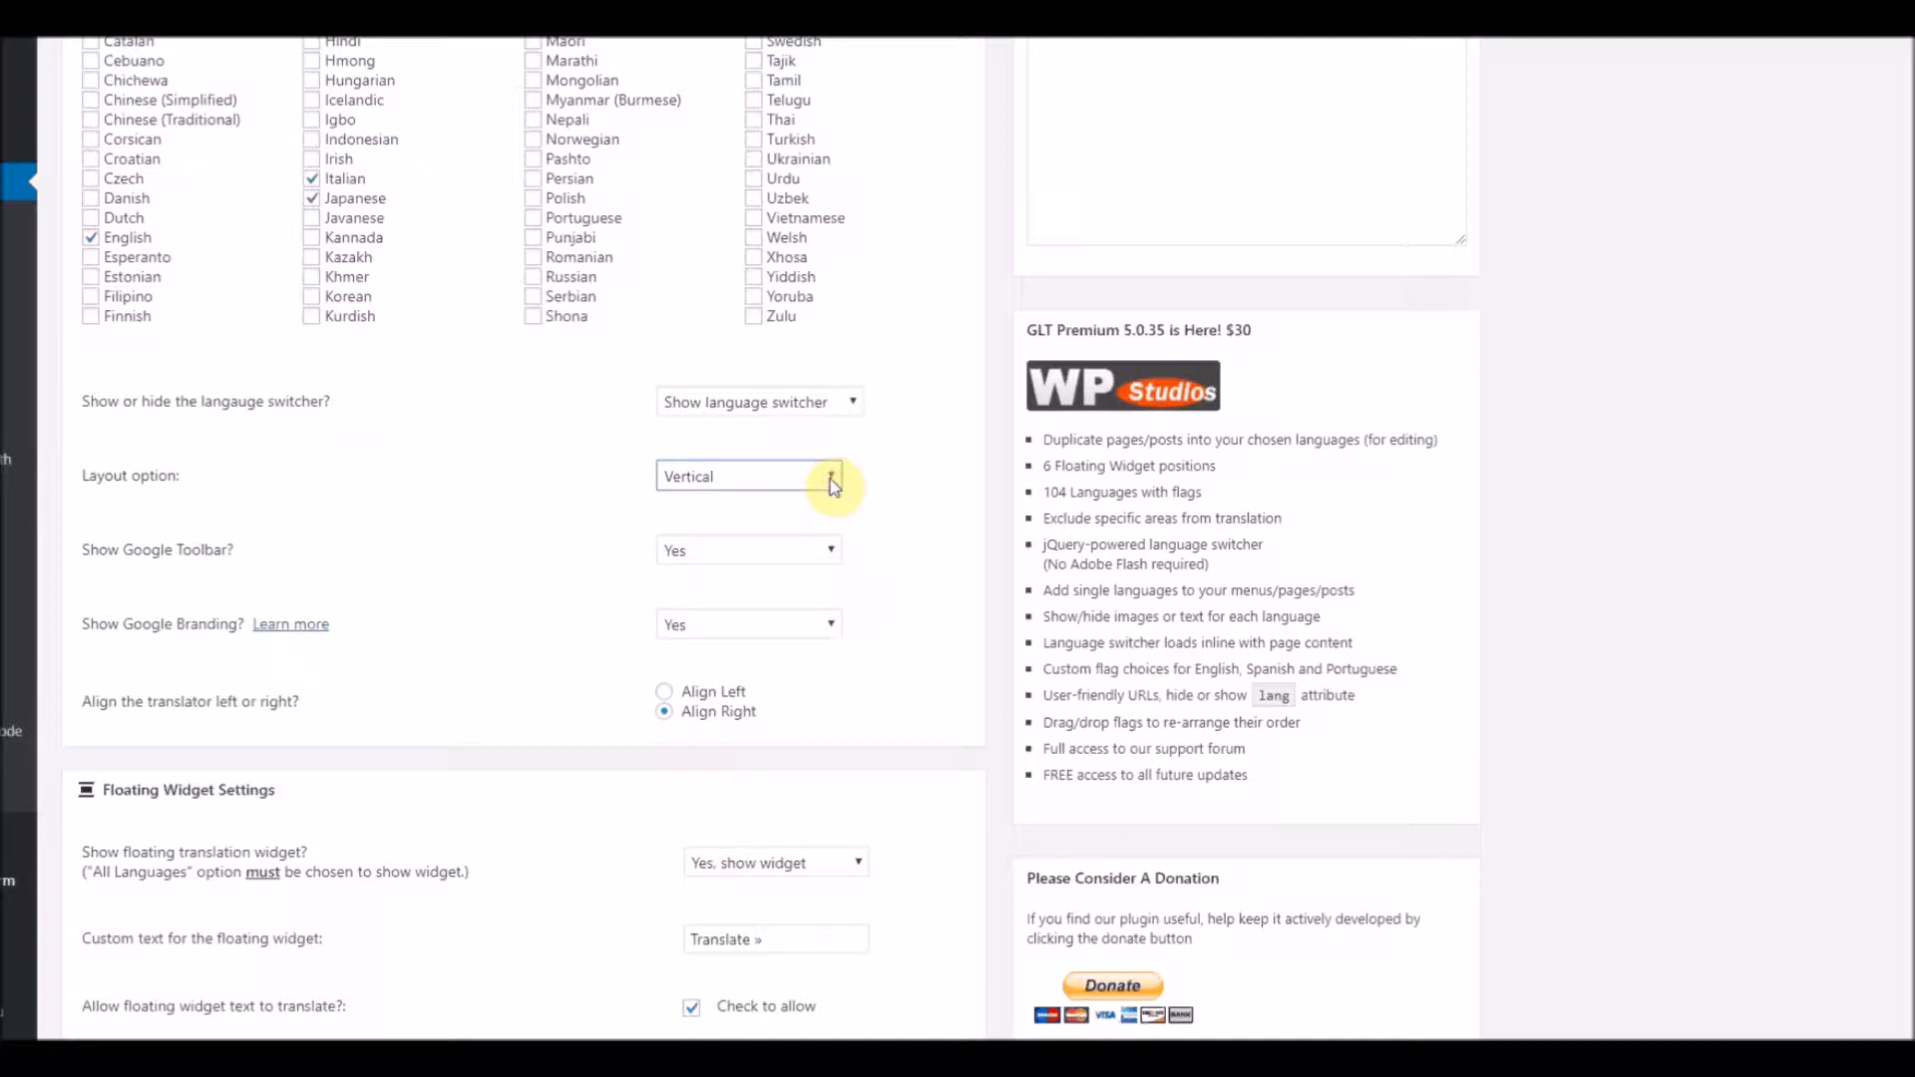
Review the Google branding, translator alignment, floating widget and behavior settings of the plugin
scroll(836, 484, down, 1)
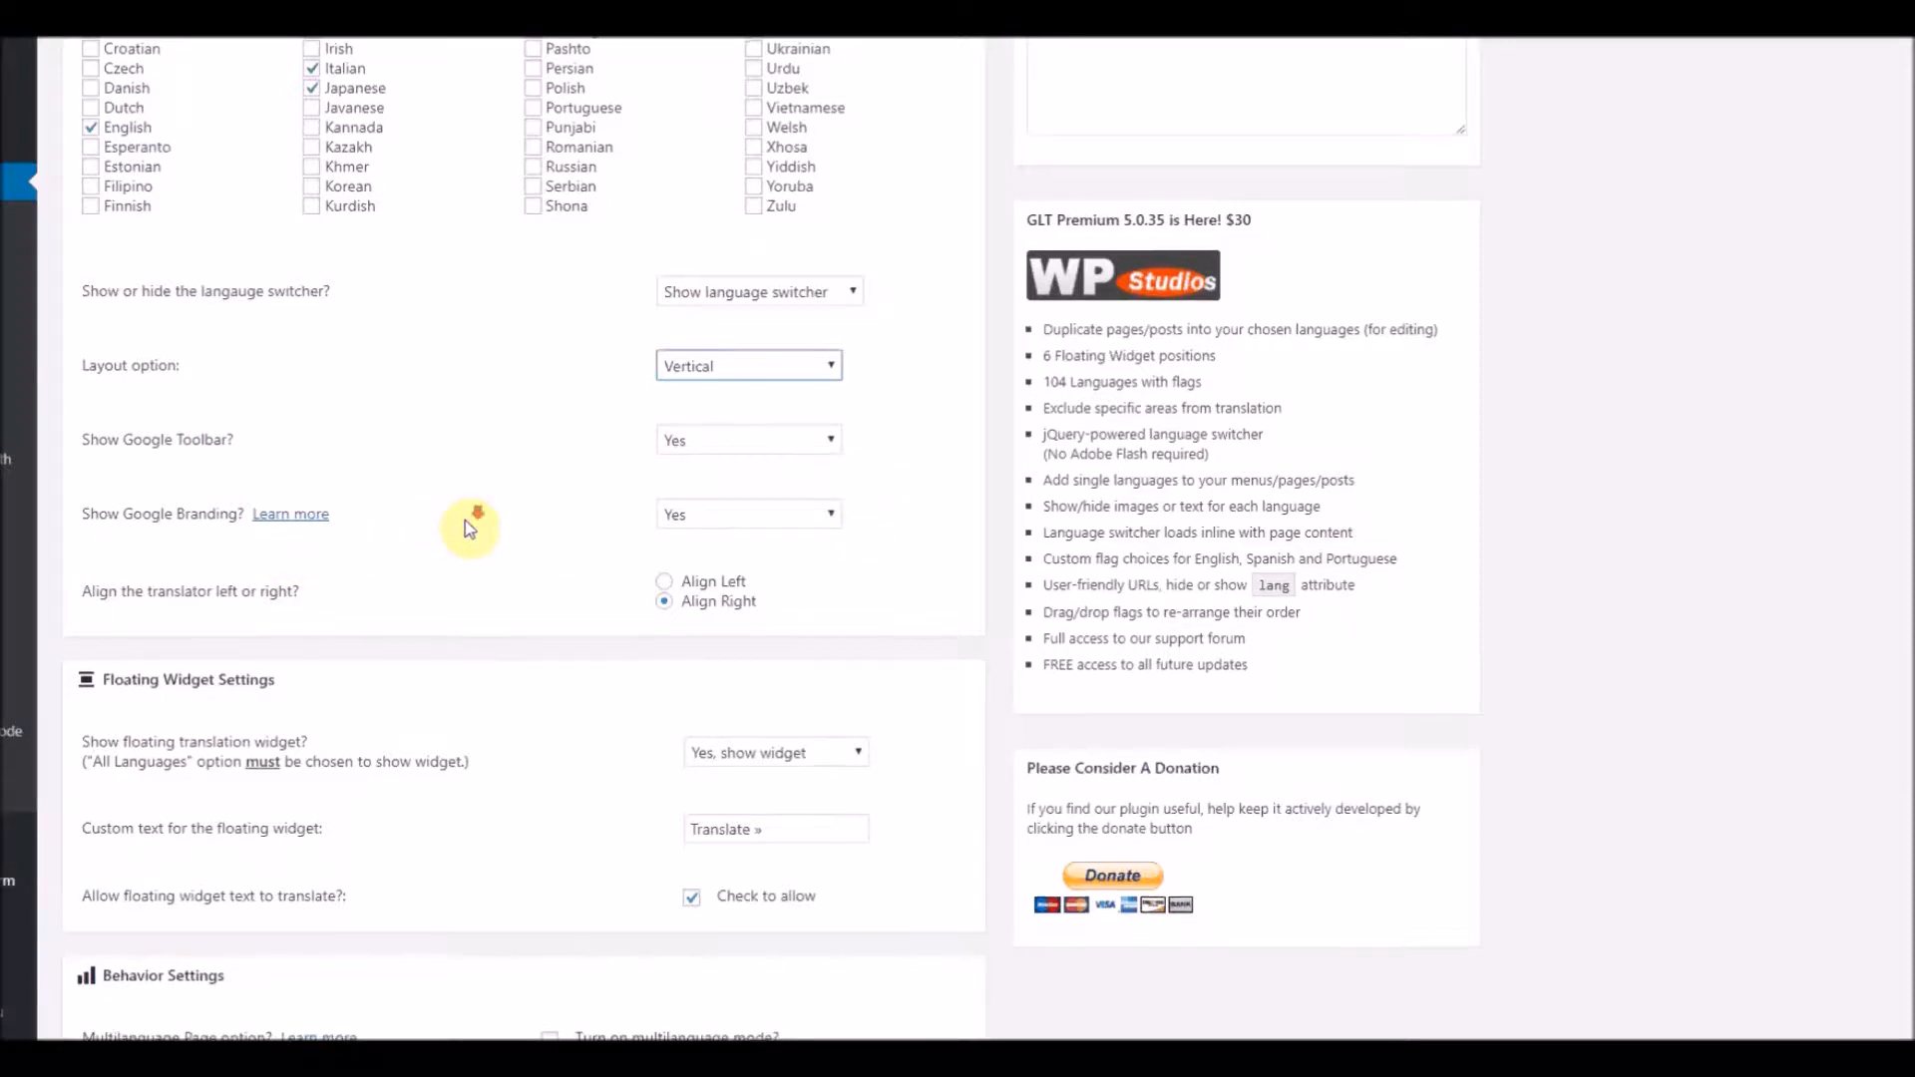
scroll(469, 527, down, 2)
drag(133, 298, 219, 308)
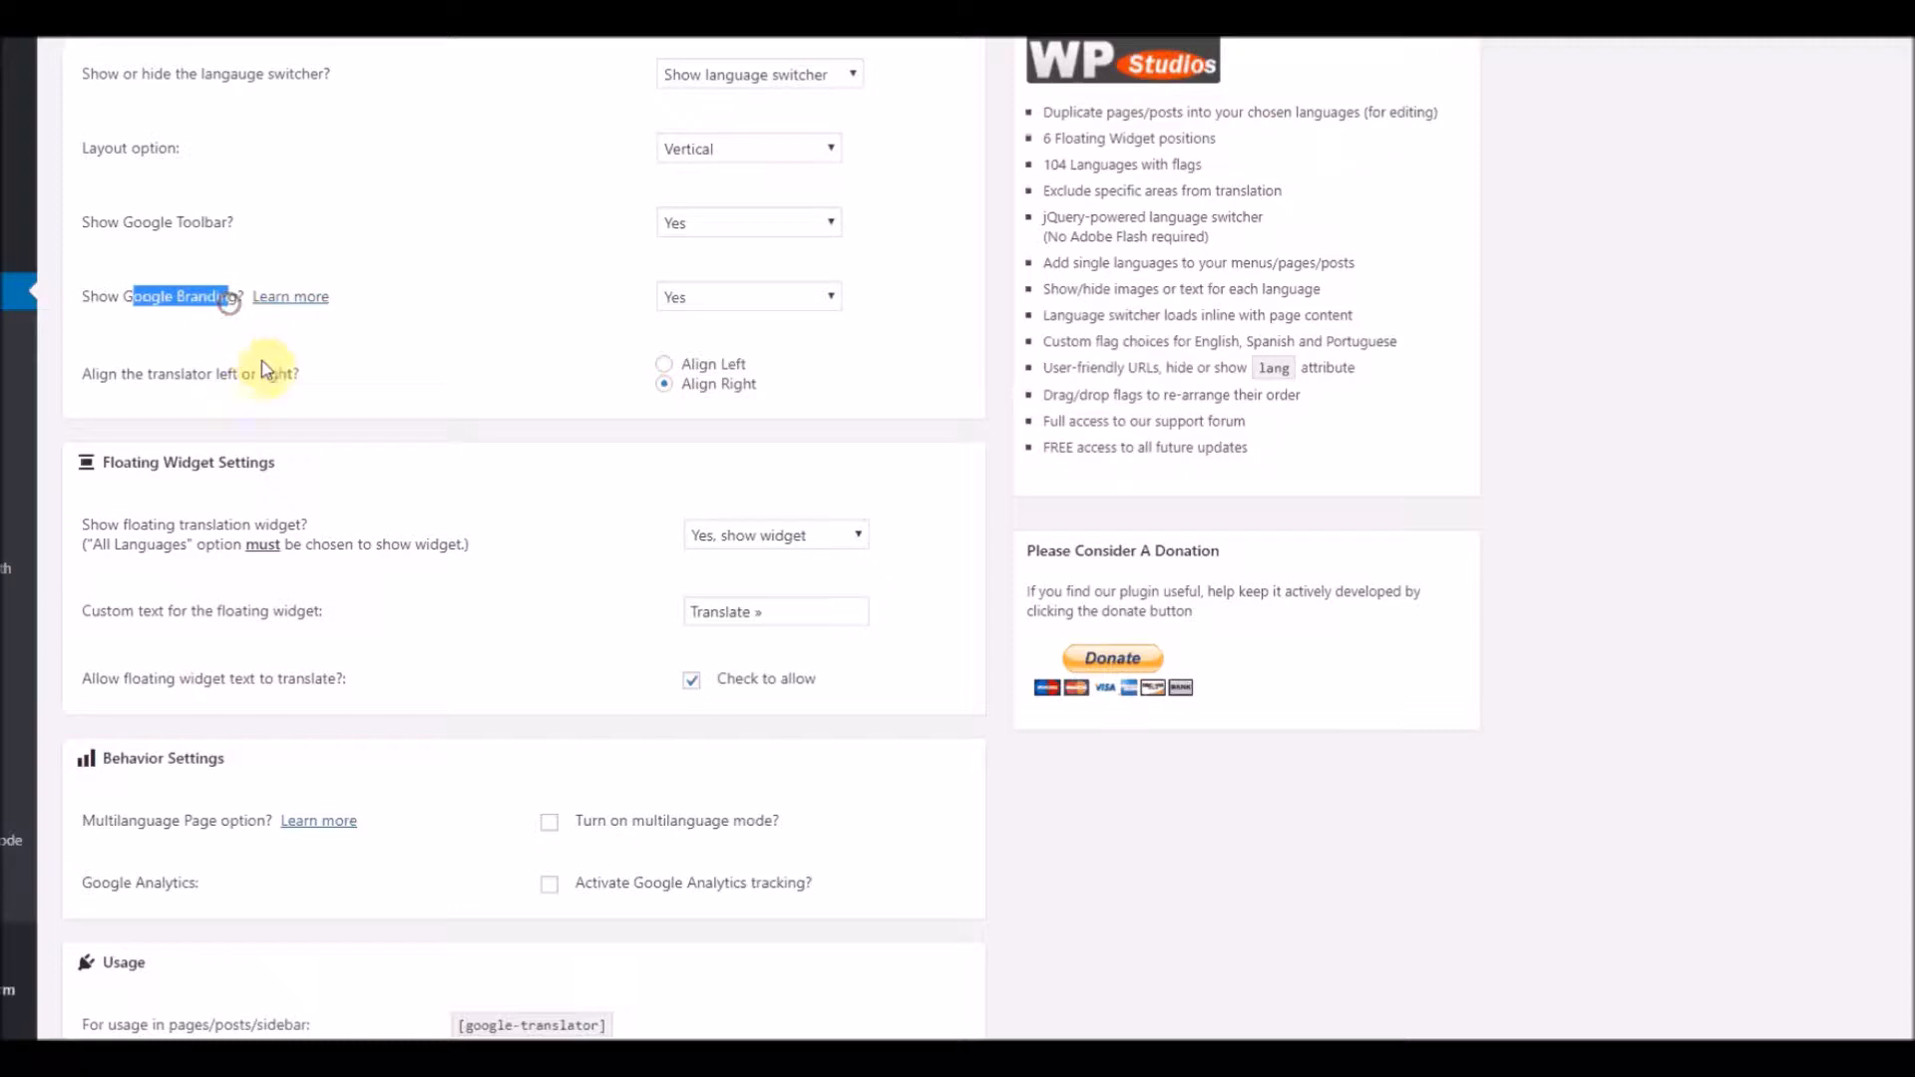
click(311, 398)
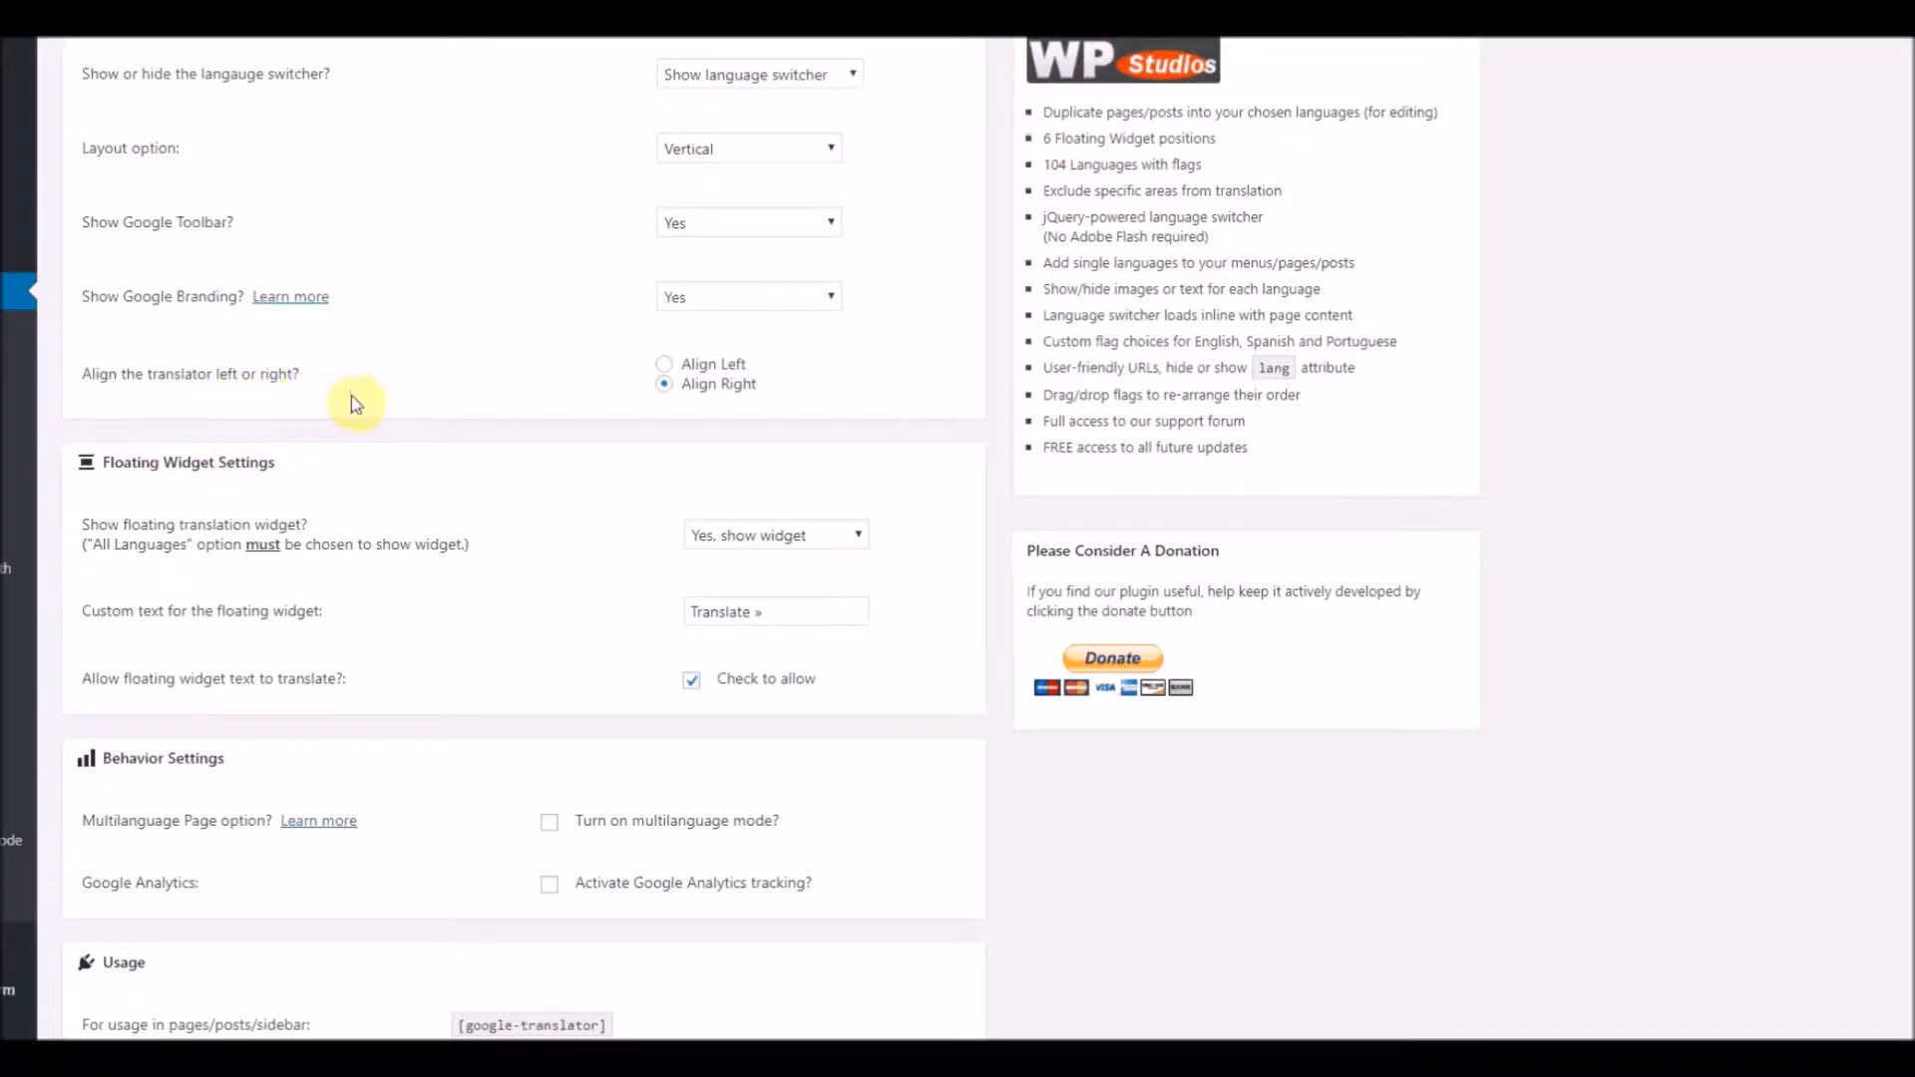
drag(233, 380, 286, 373)
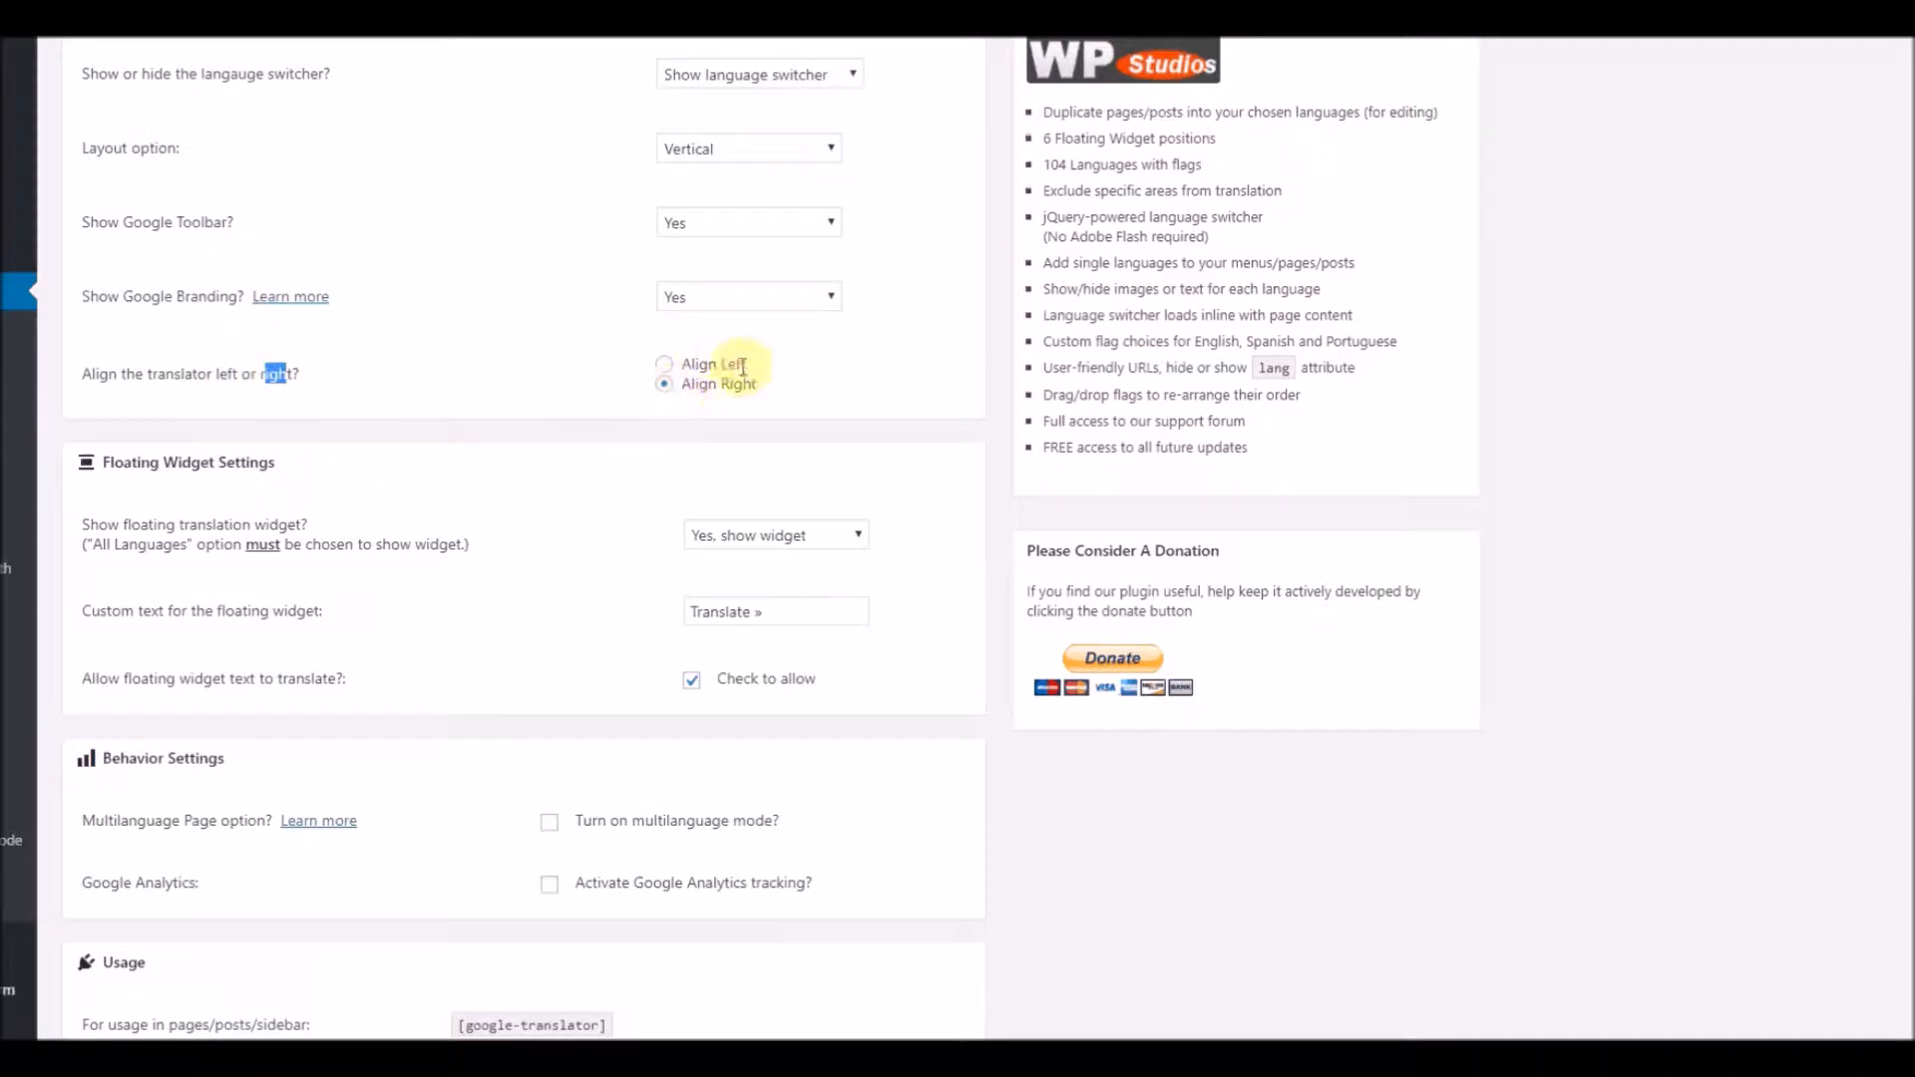
scroll(722, 356, down, 1)
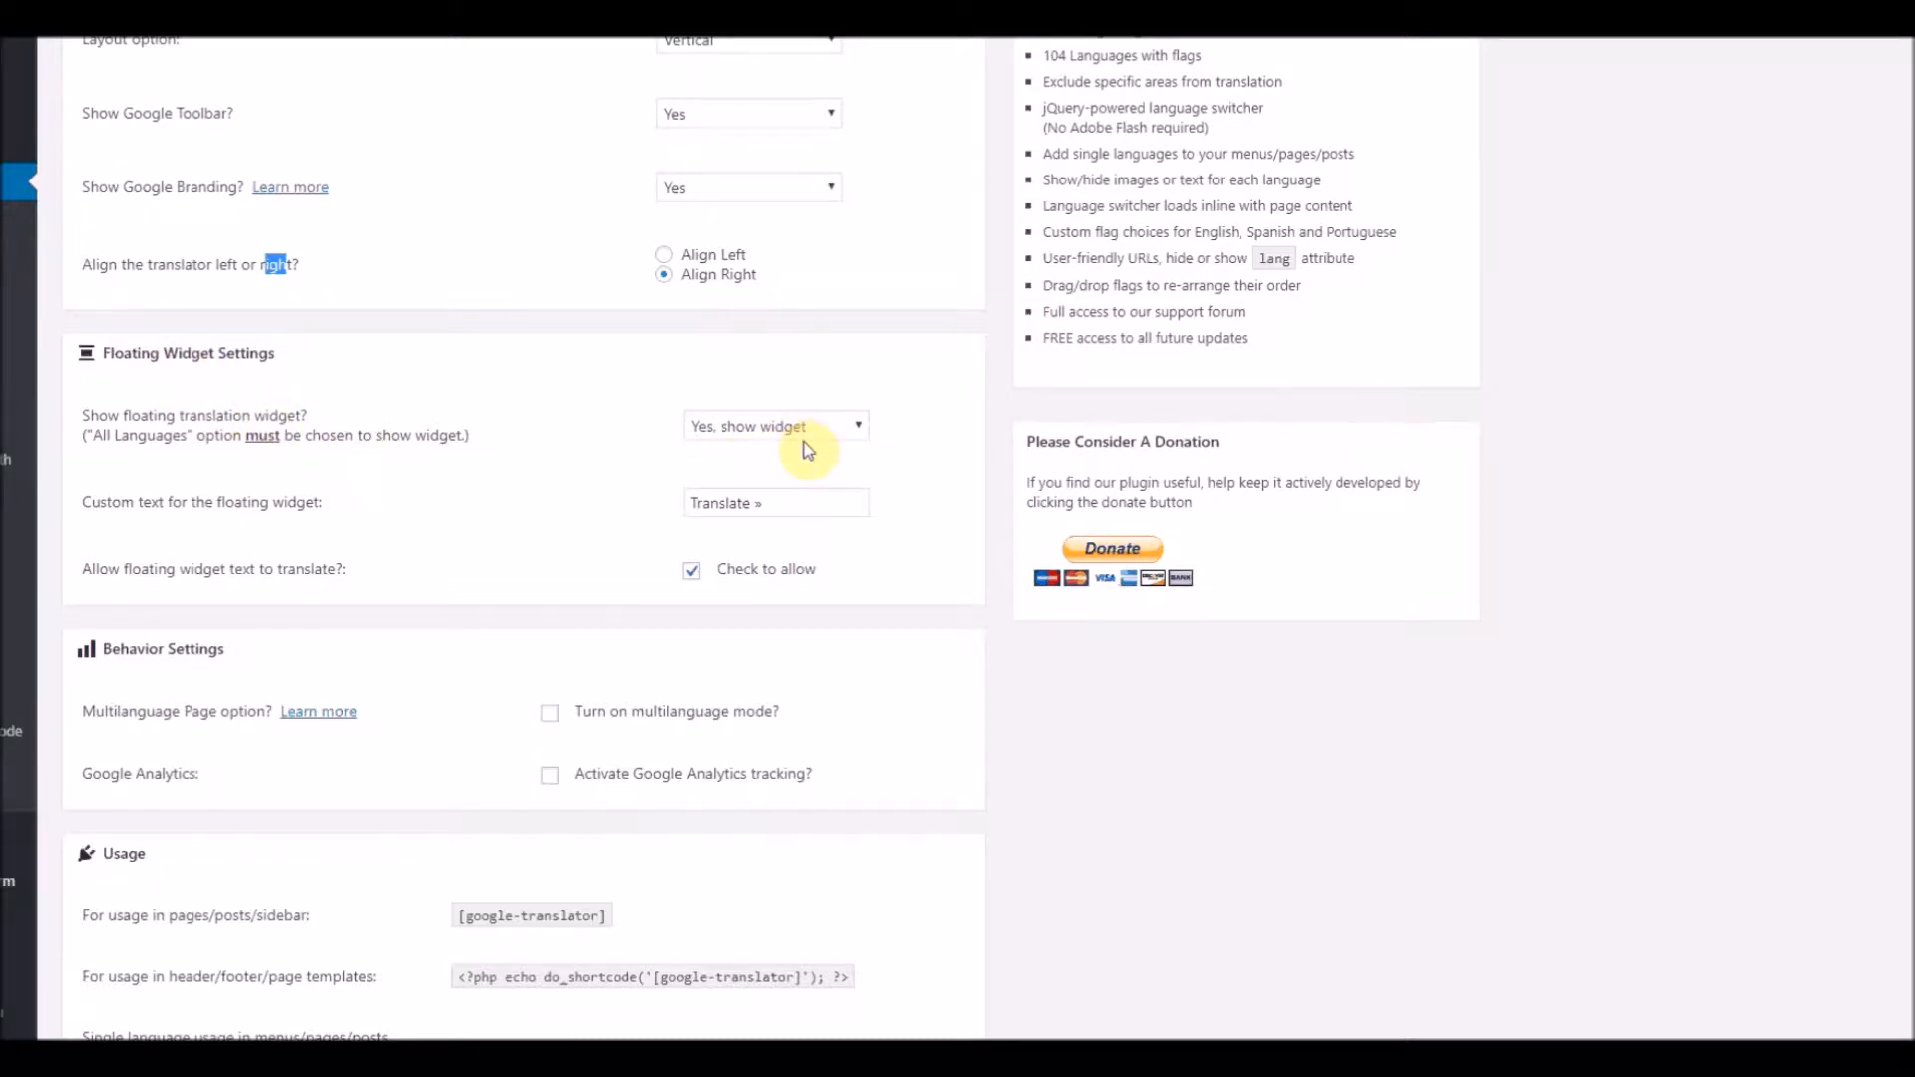
scroll(559, 535, down, 1)
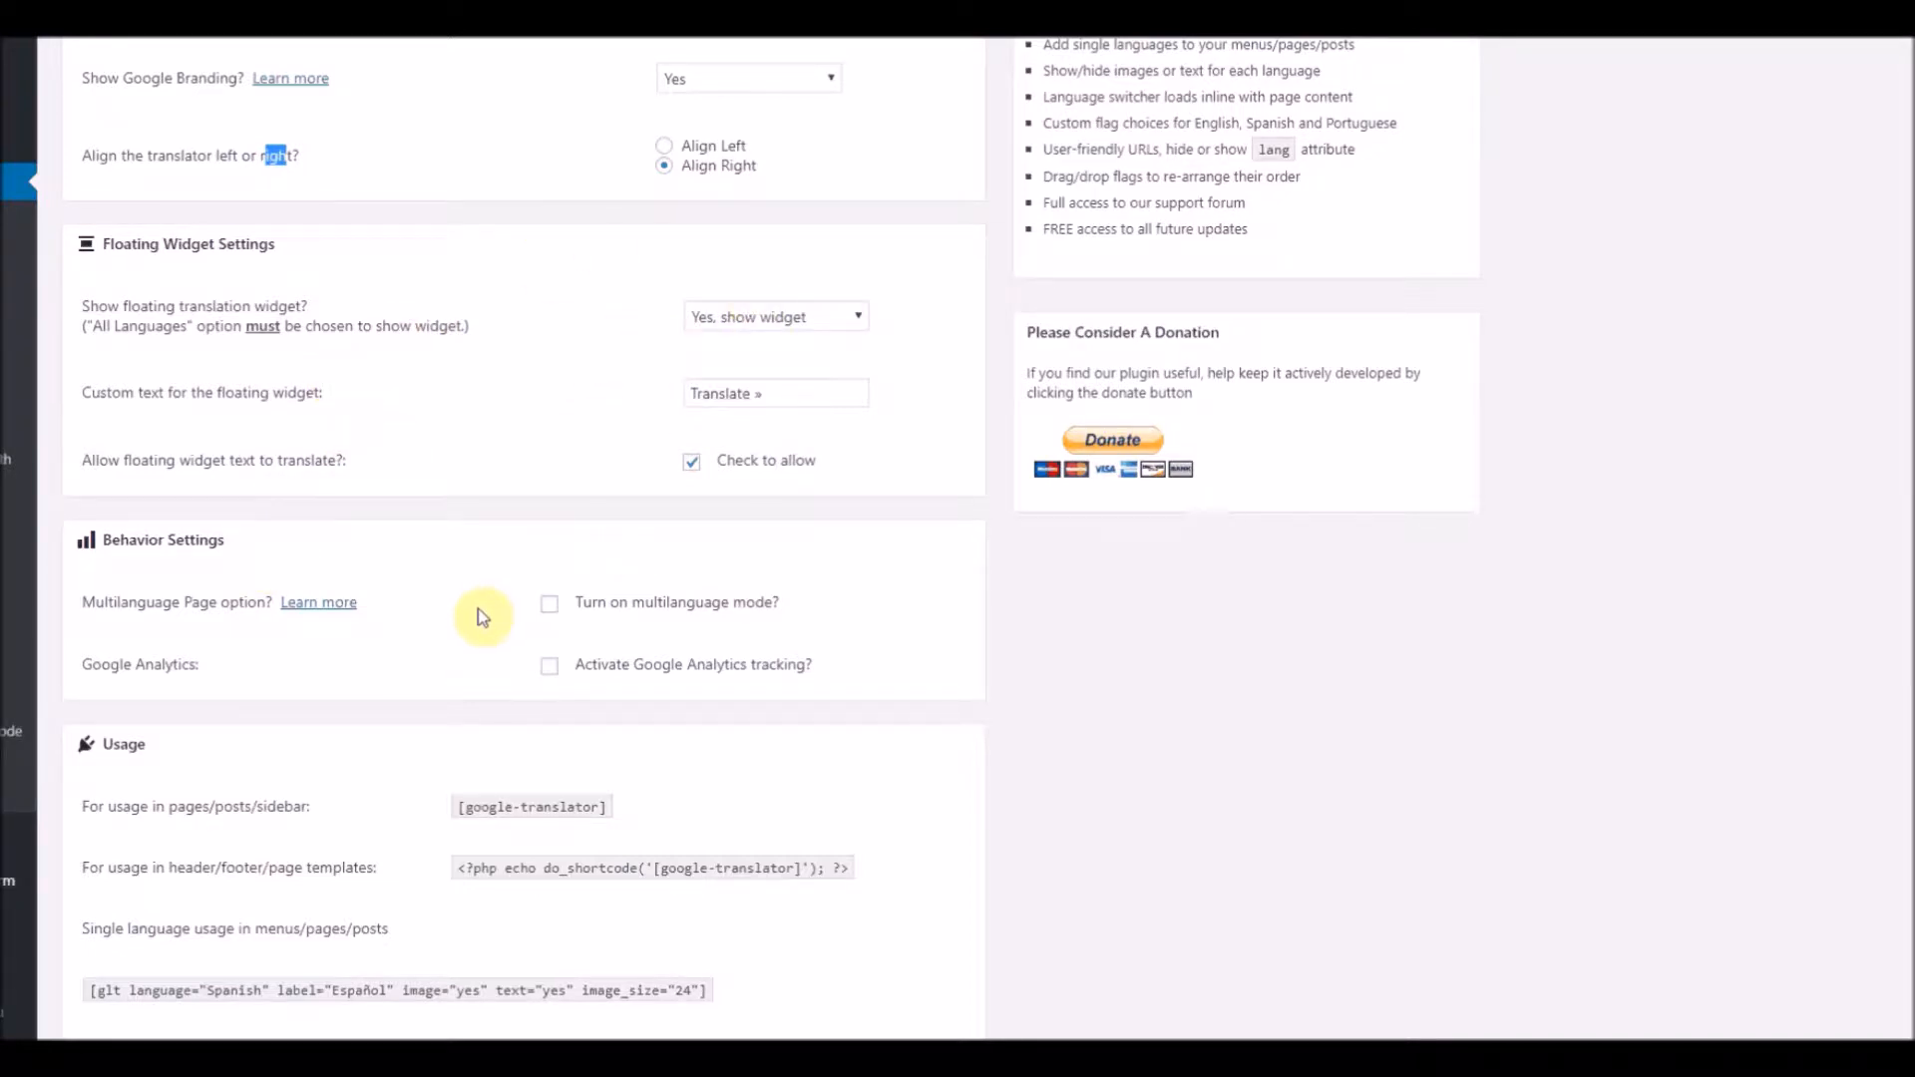
Turn on Google Analytics tracking in the behavior settings to view its ID field, and turn it off again
scroll(483, 626, down, 1)
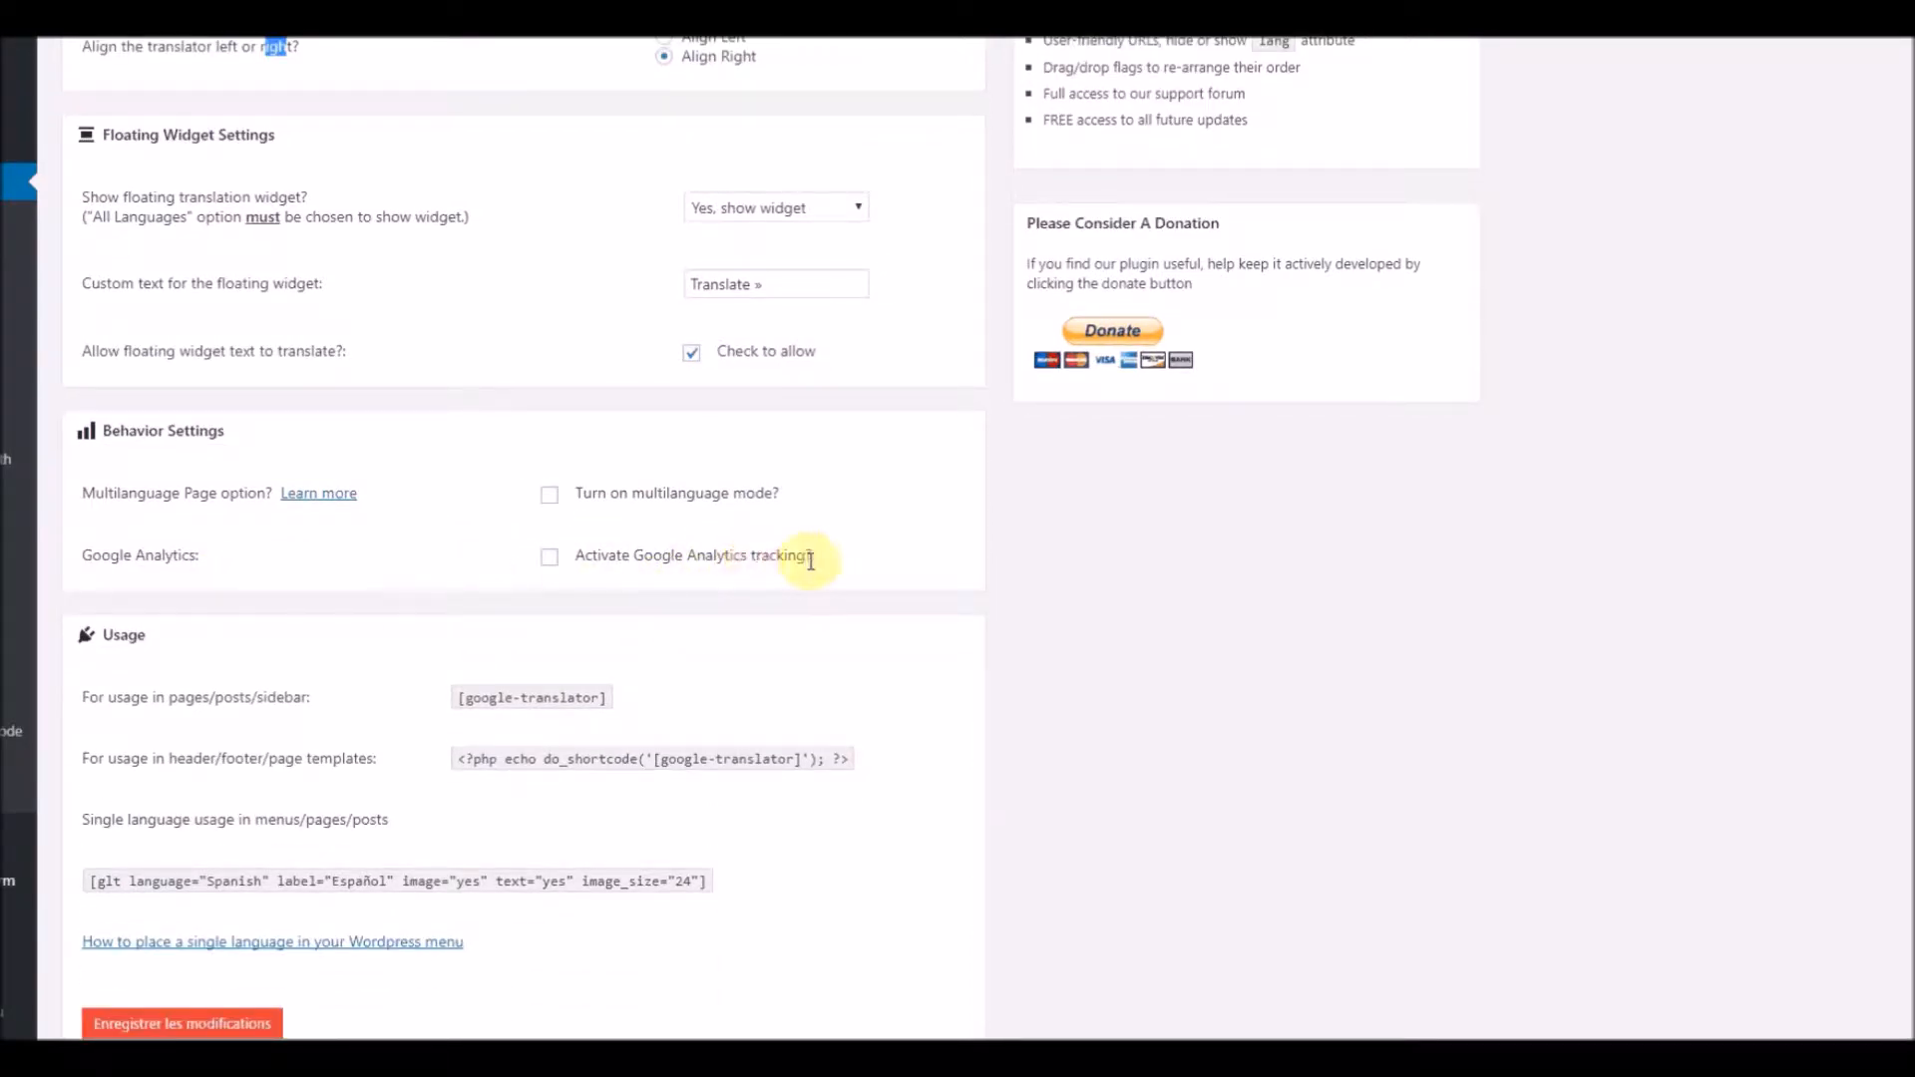
drag(809, 557, 662, 568)
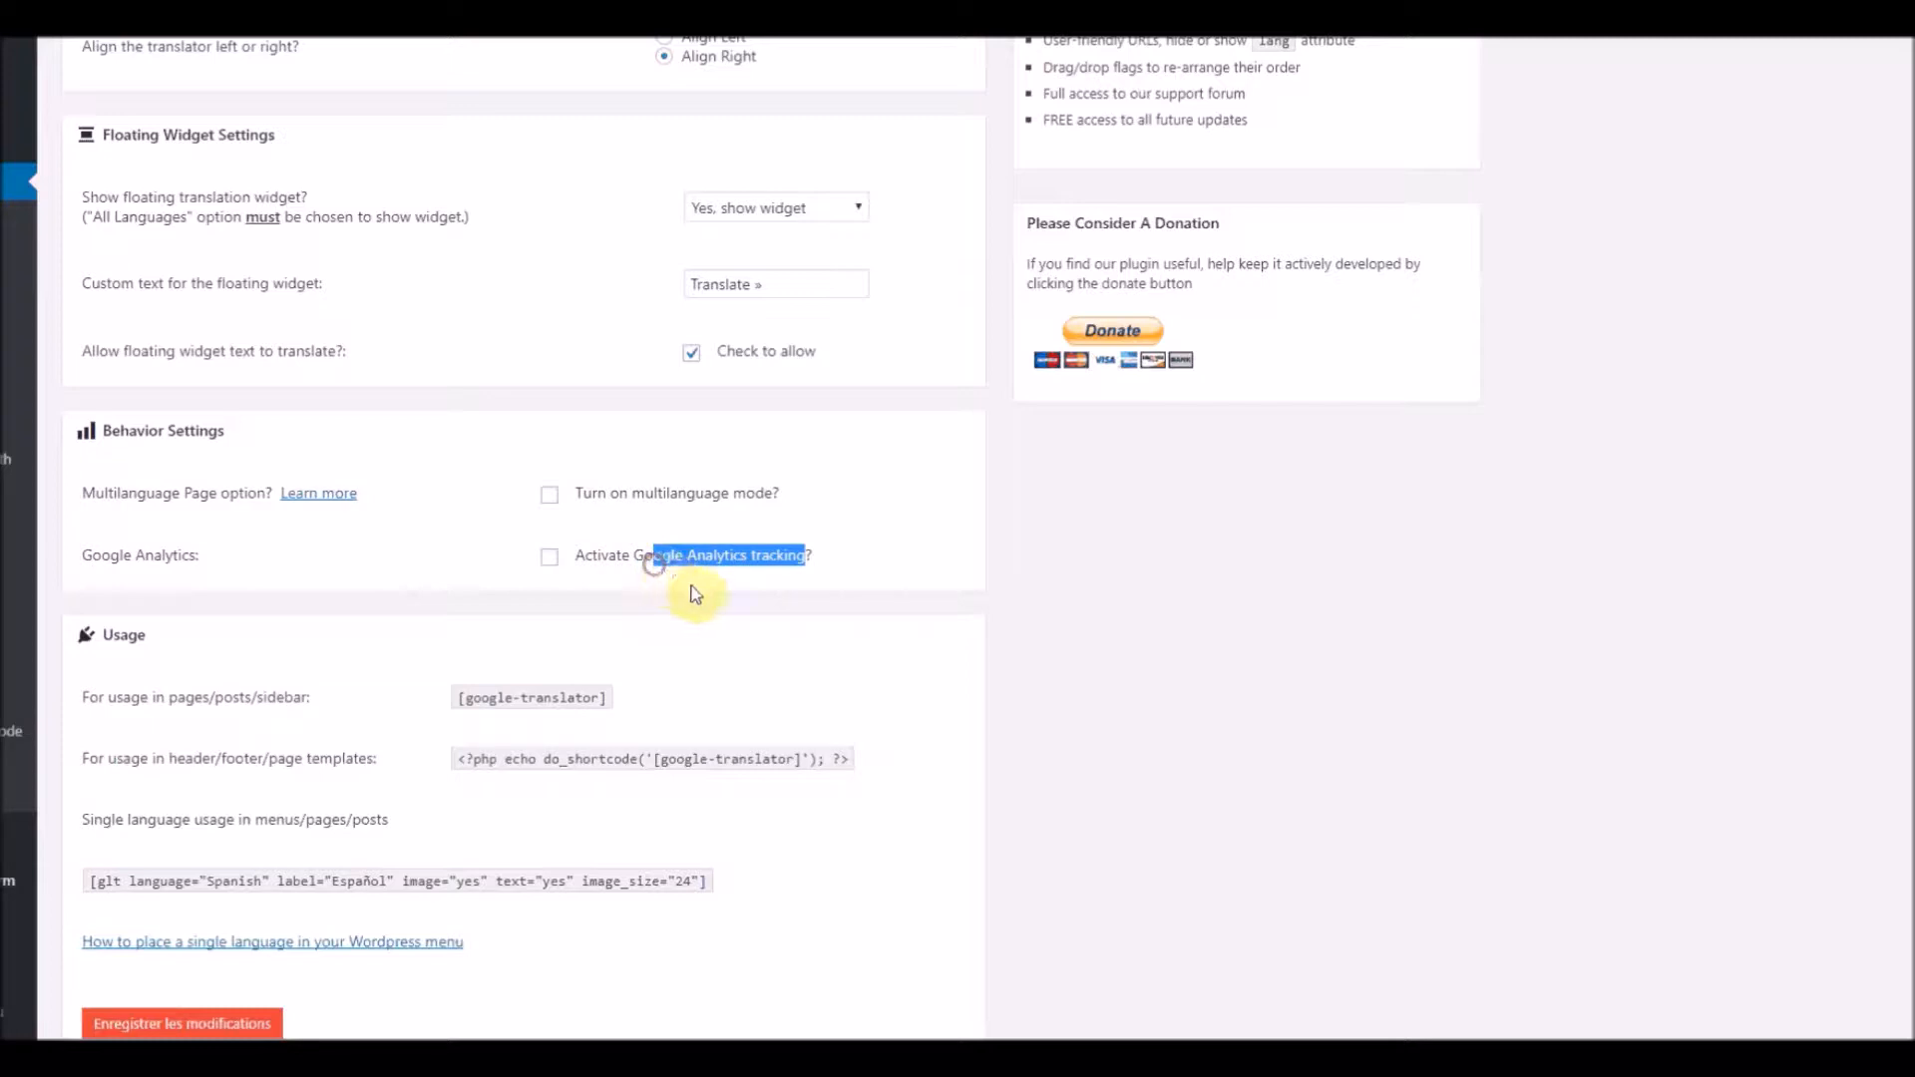
click(693, 588)
scroll(768, 564, down, 1)
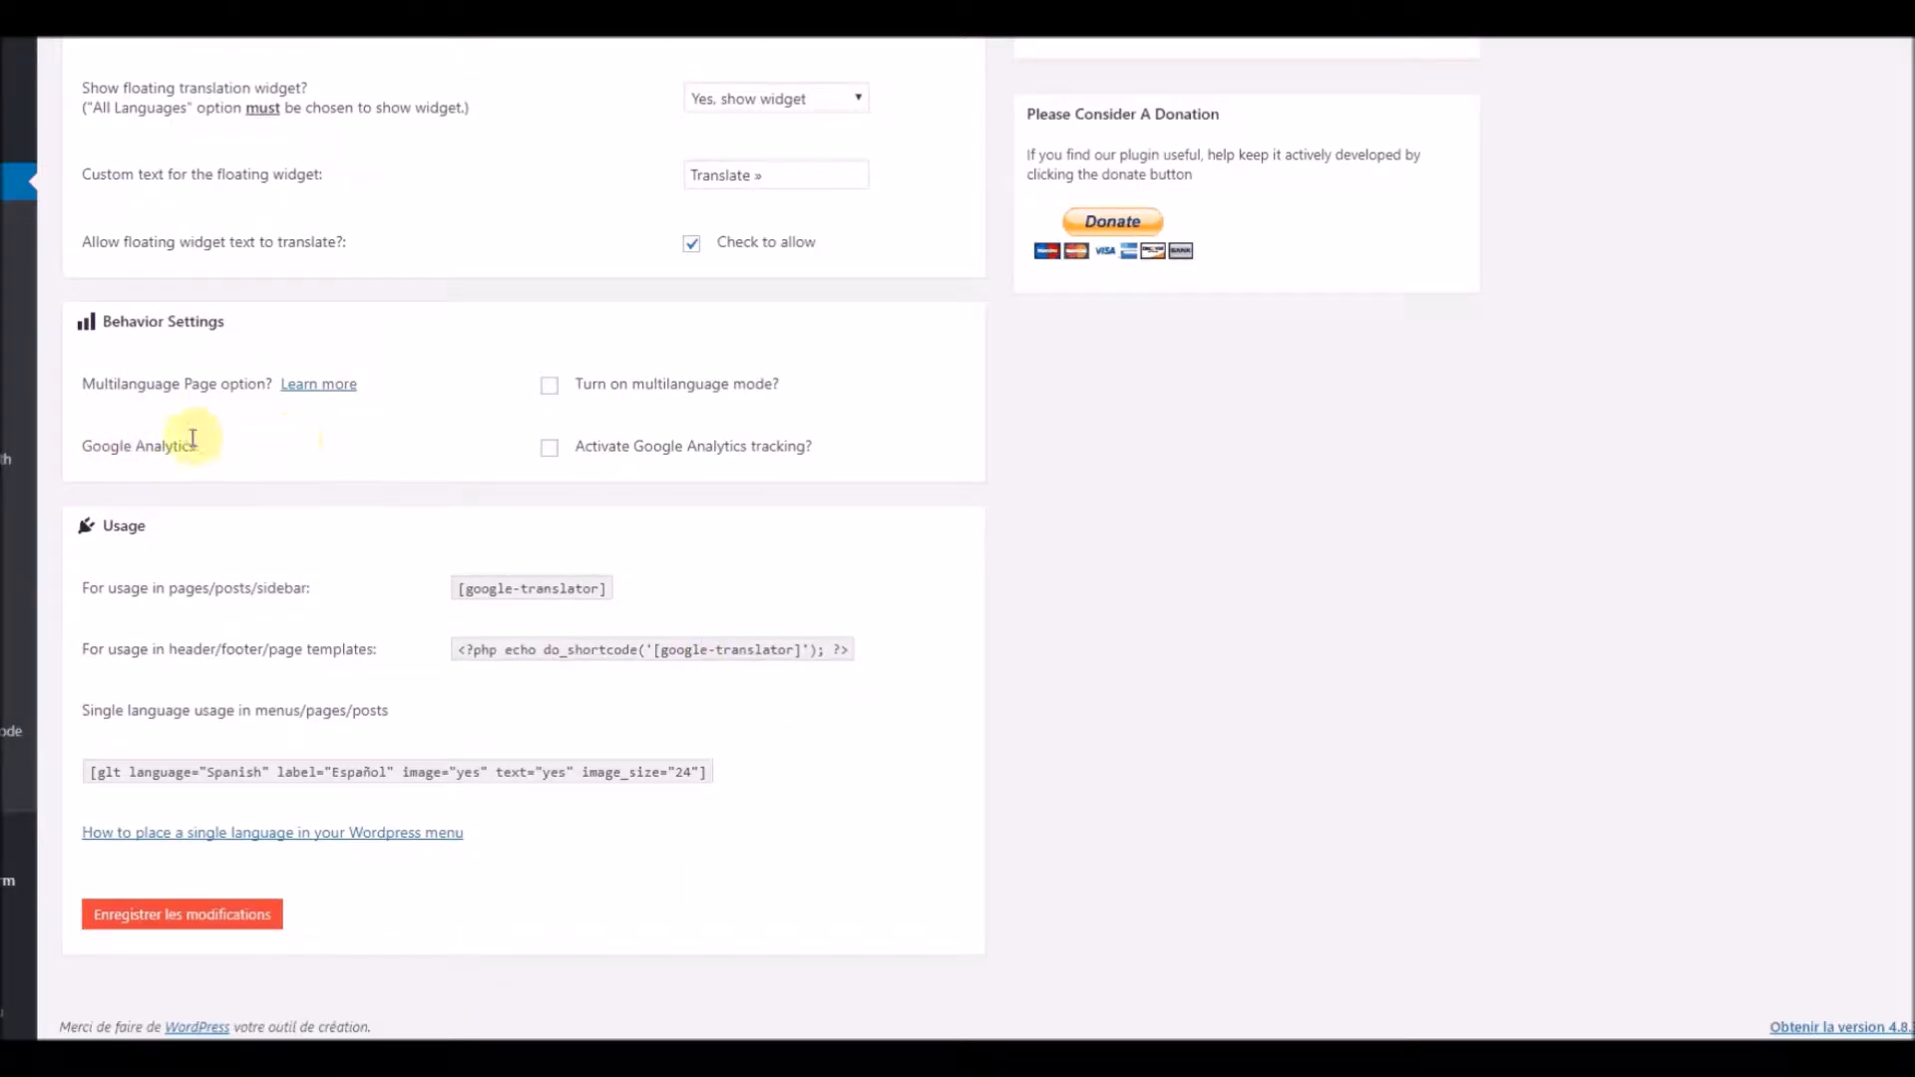
click(548, 452)
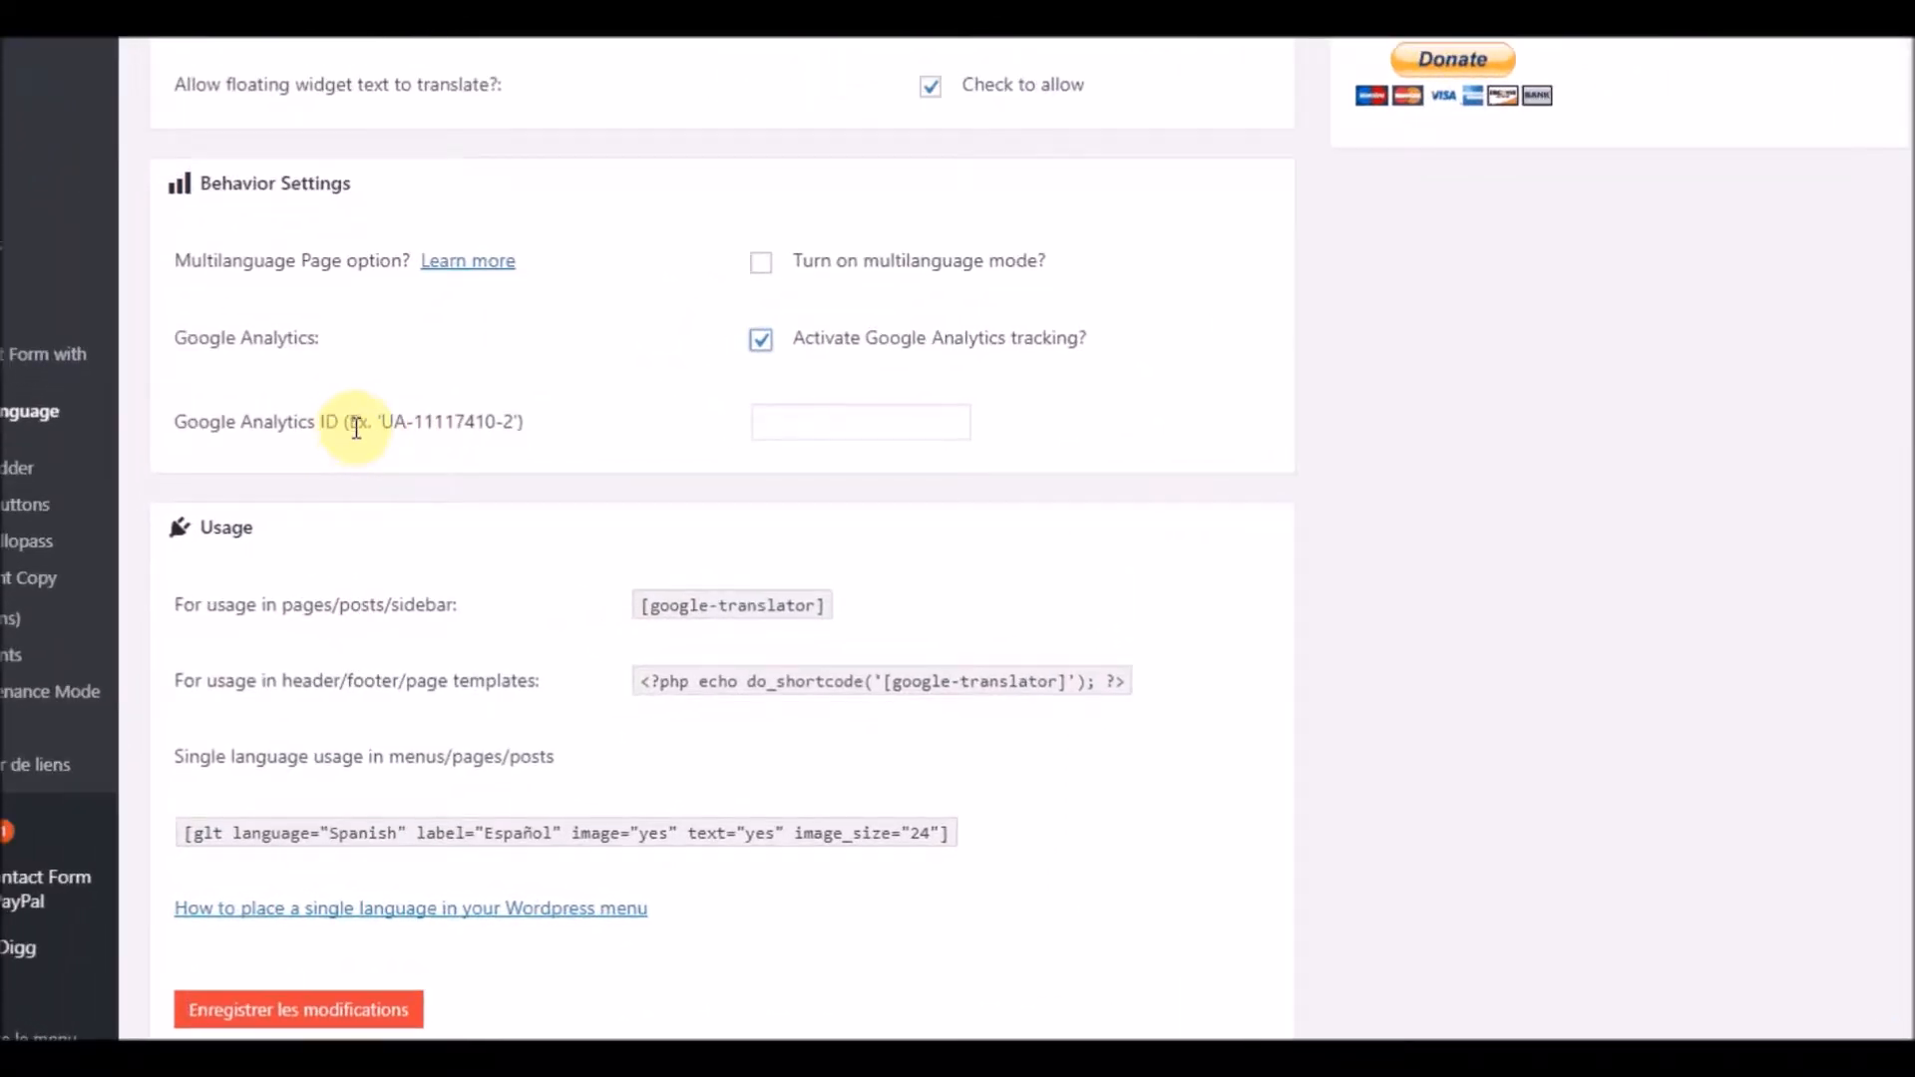
drag(339, 423, 298, 423)
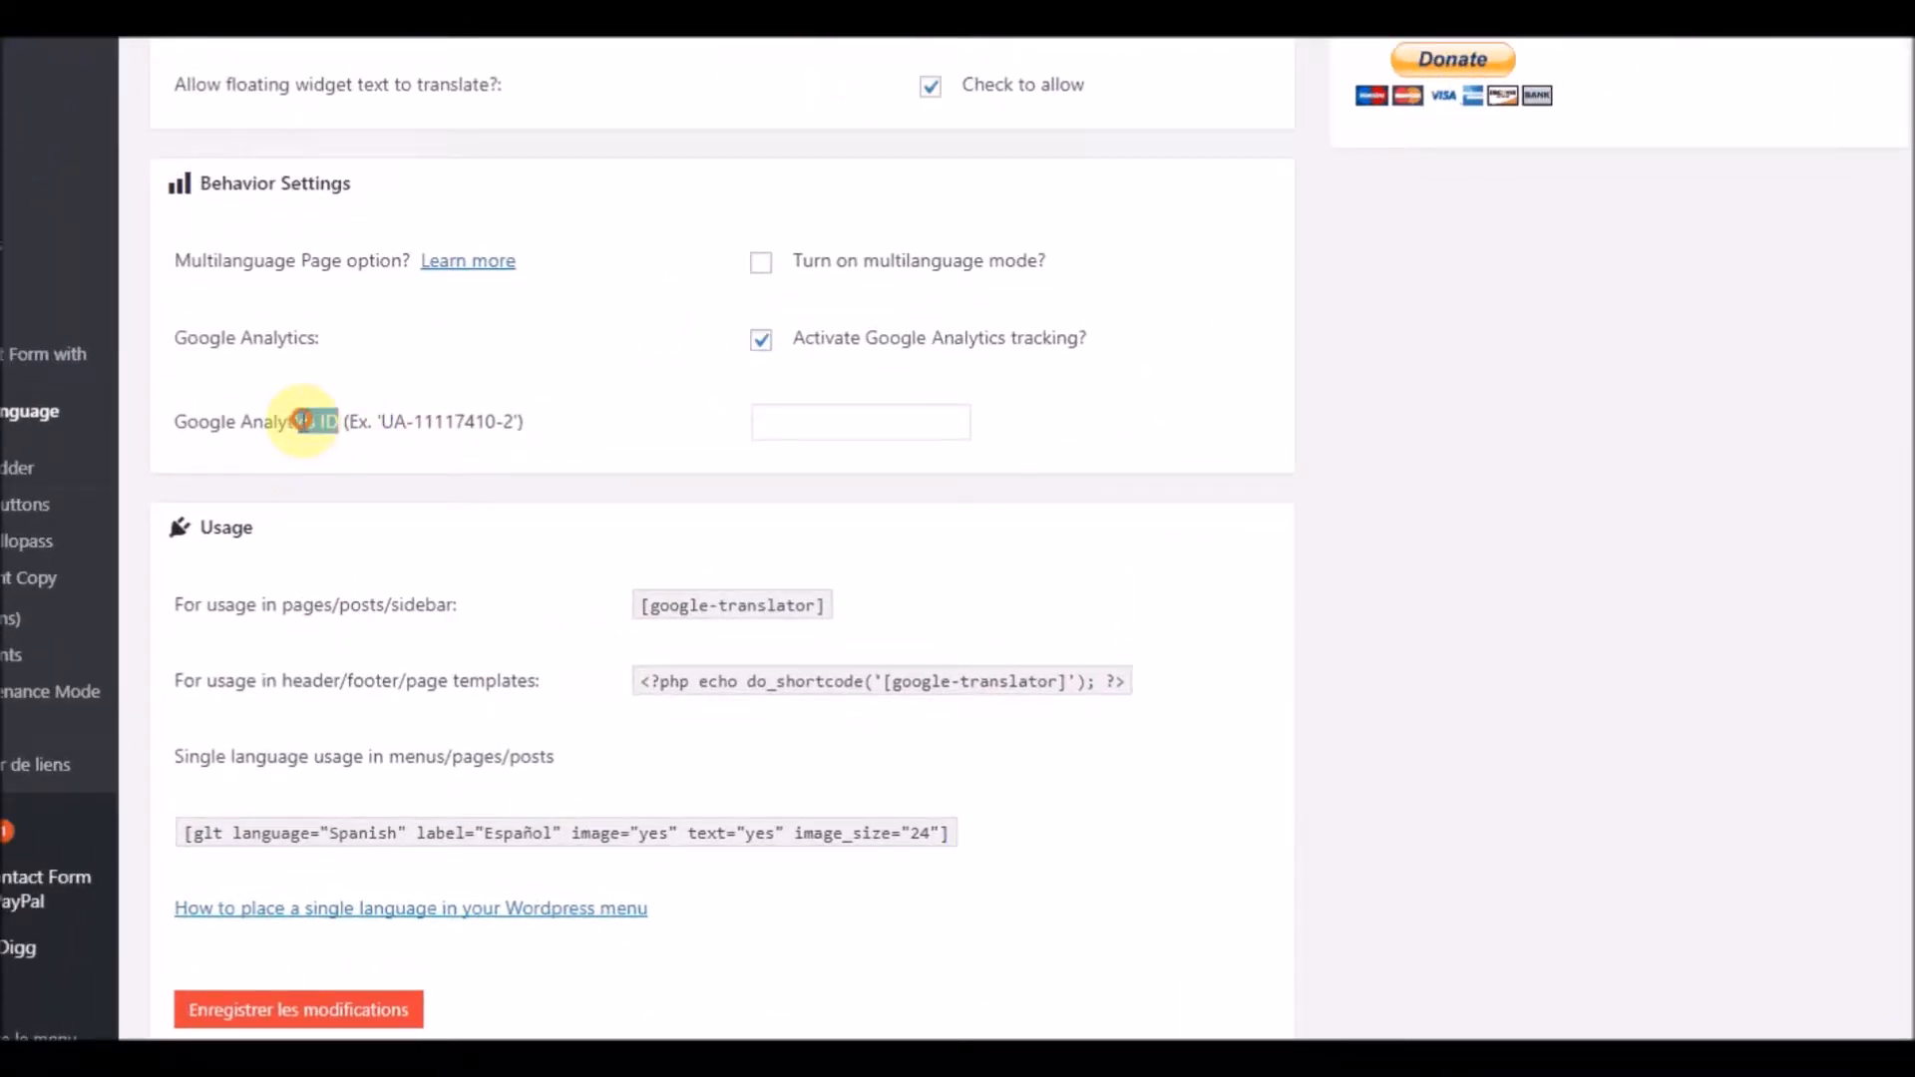
click(764, 341)
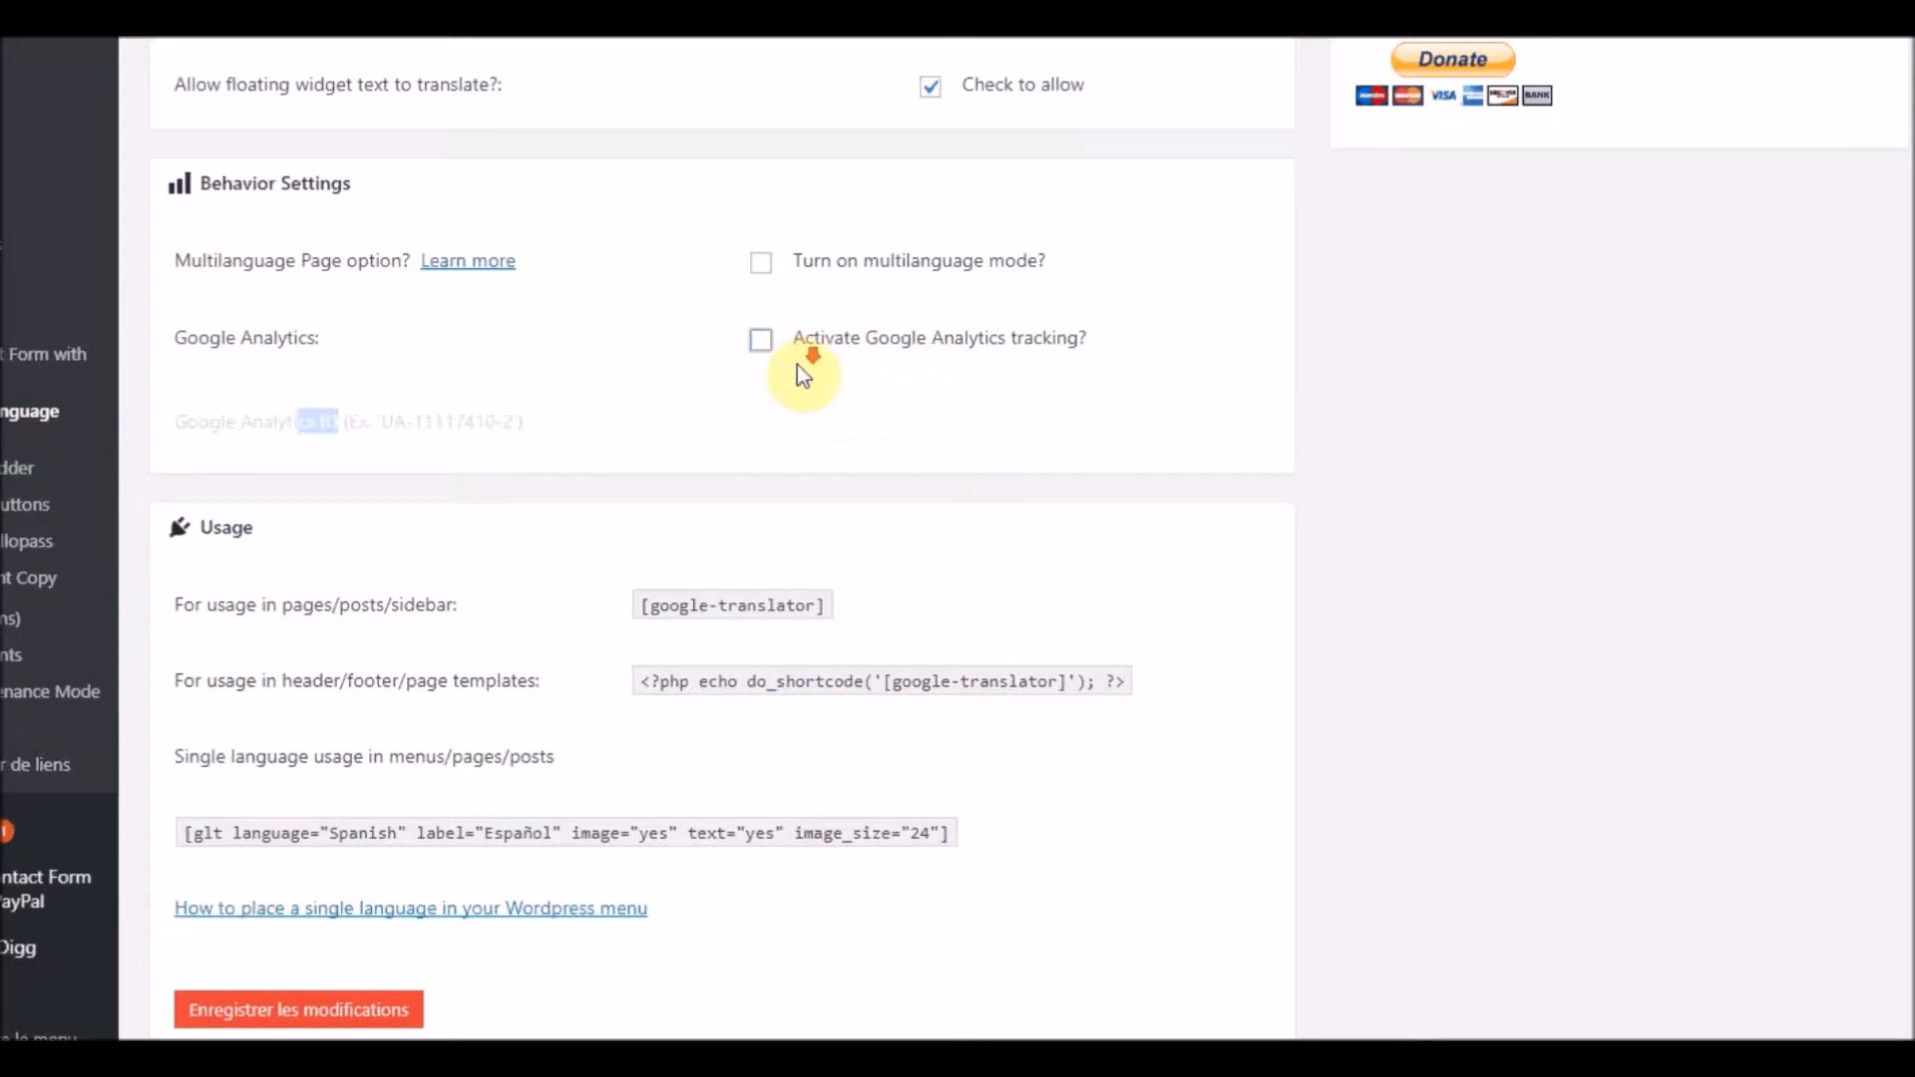
click(688, 299)
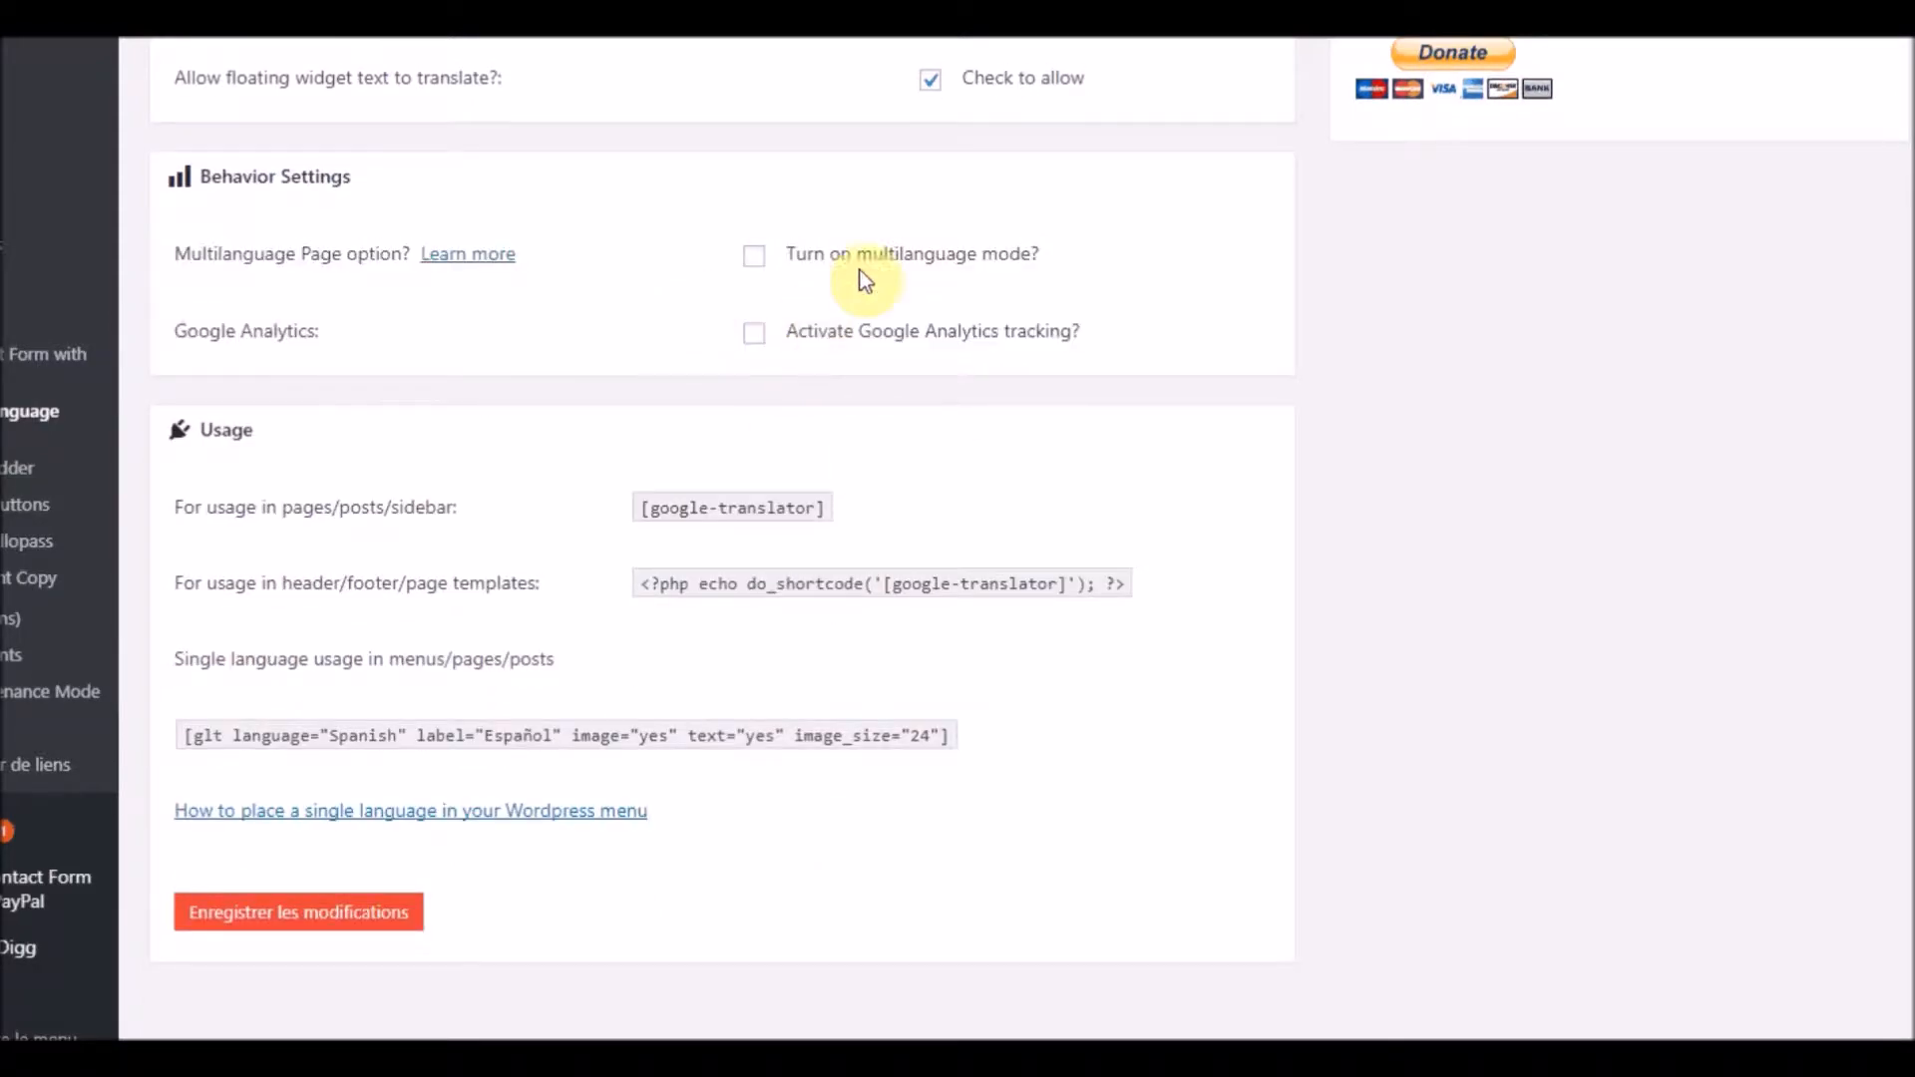
Review the usage shortcodes for pages, templates and single languages, and save the plugin's settings
scroll(1147, 92, up, 3)
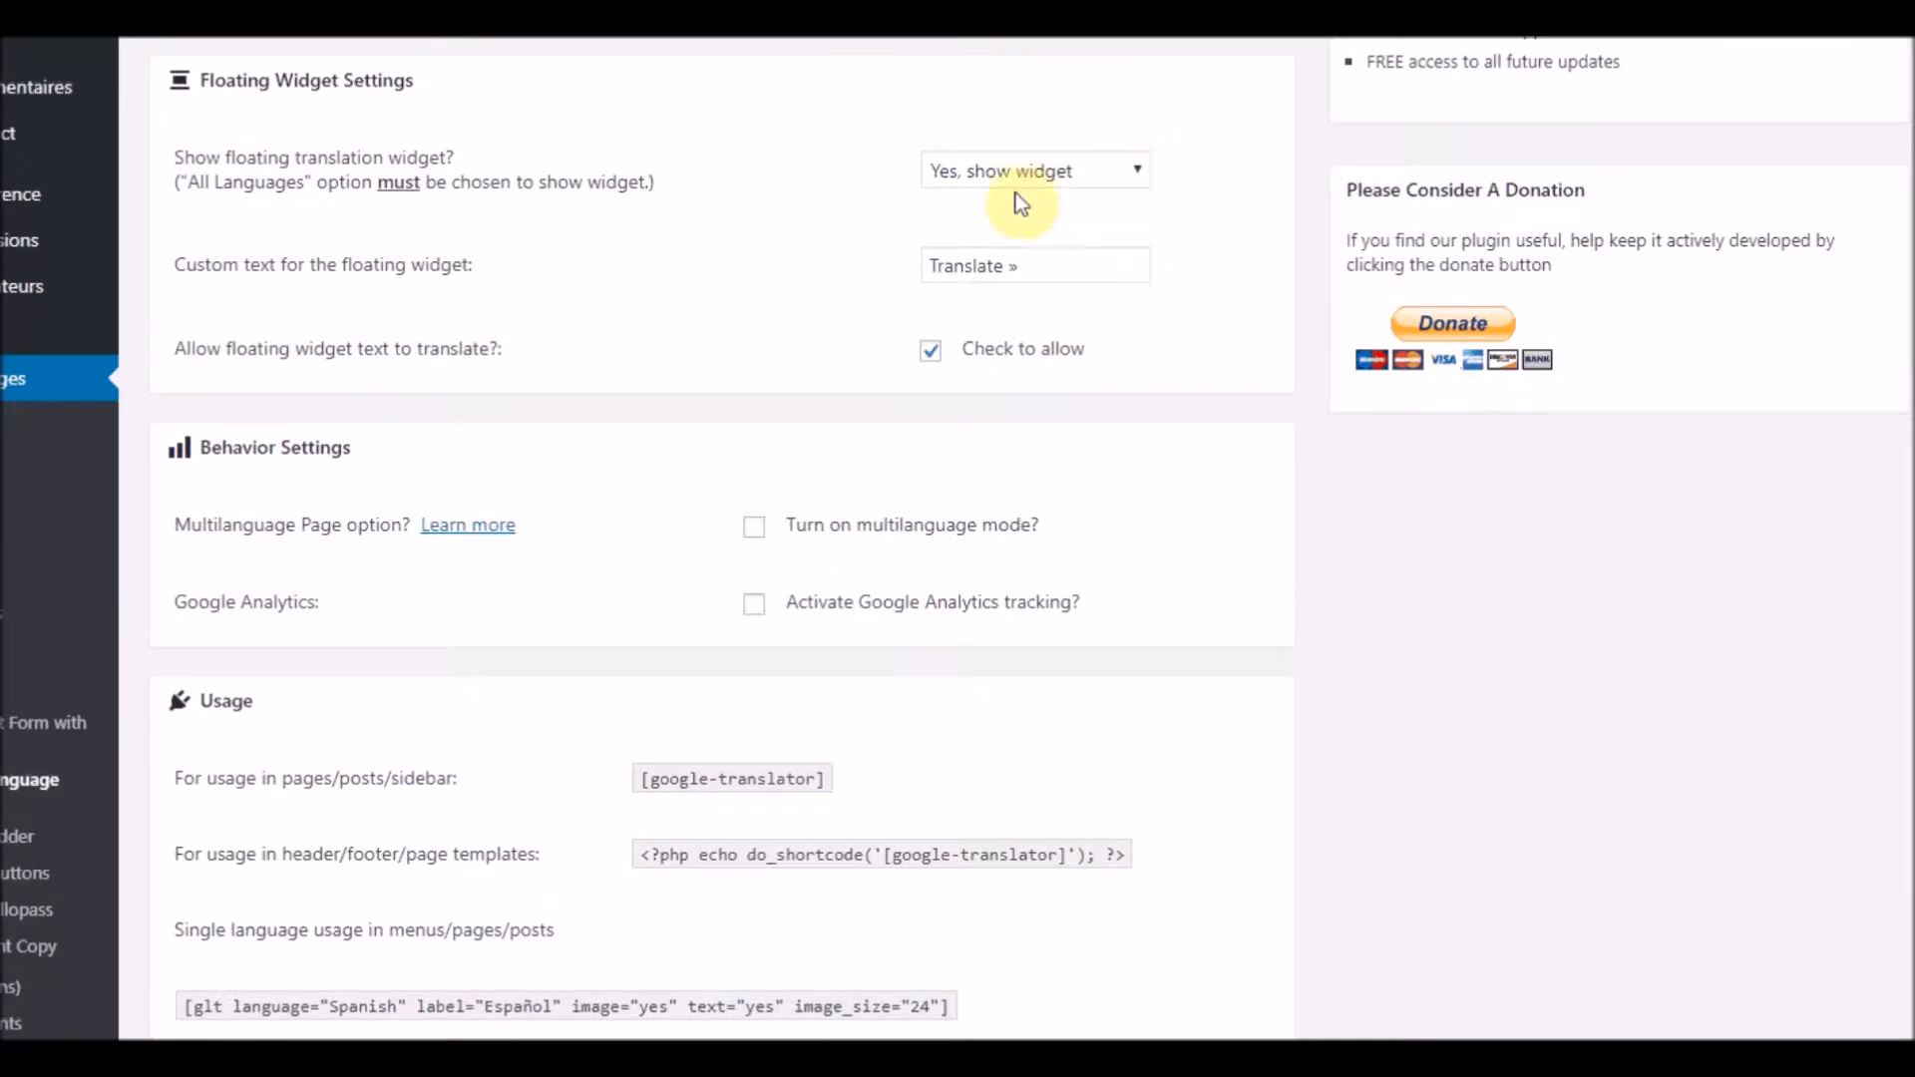
scroll(728, 180, down, 3)
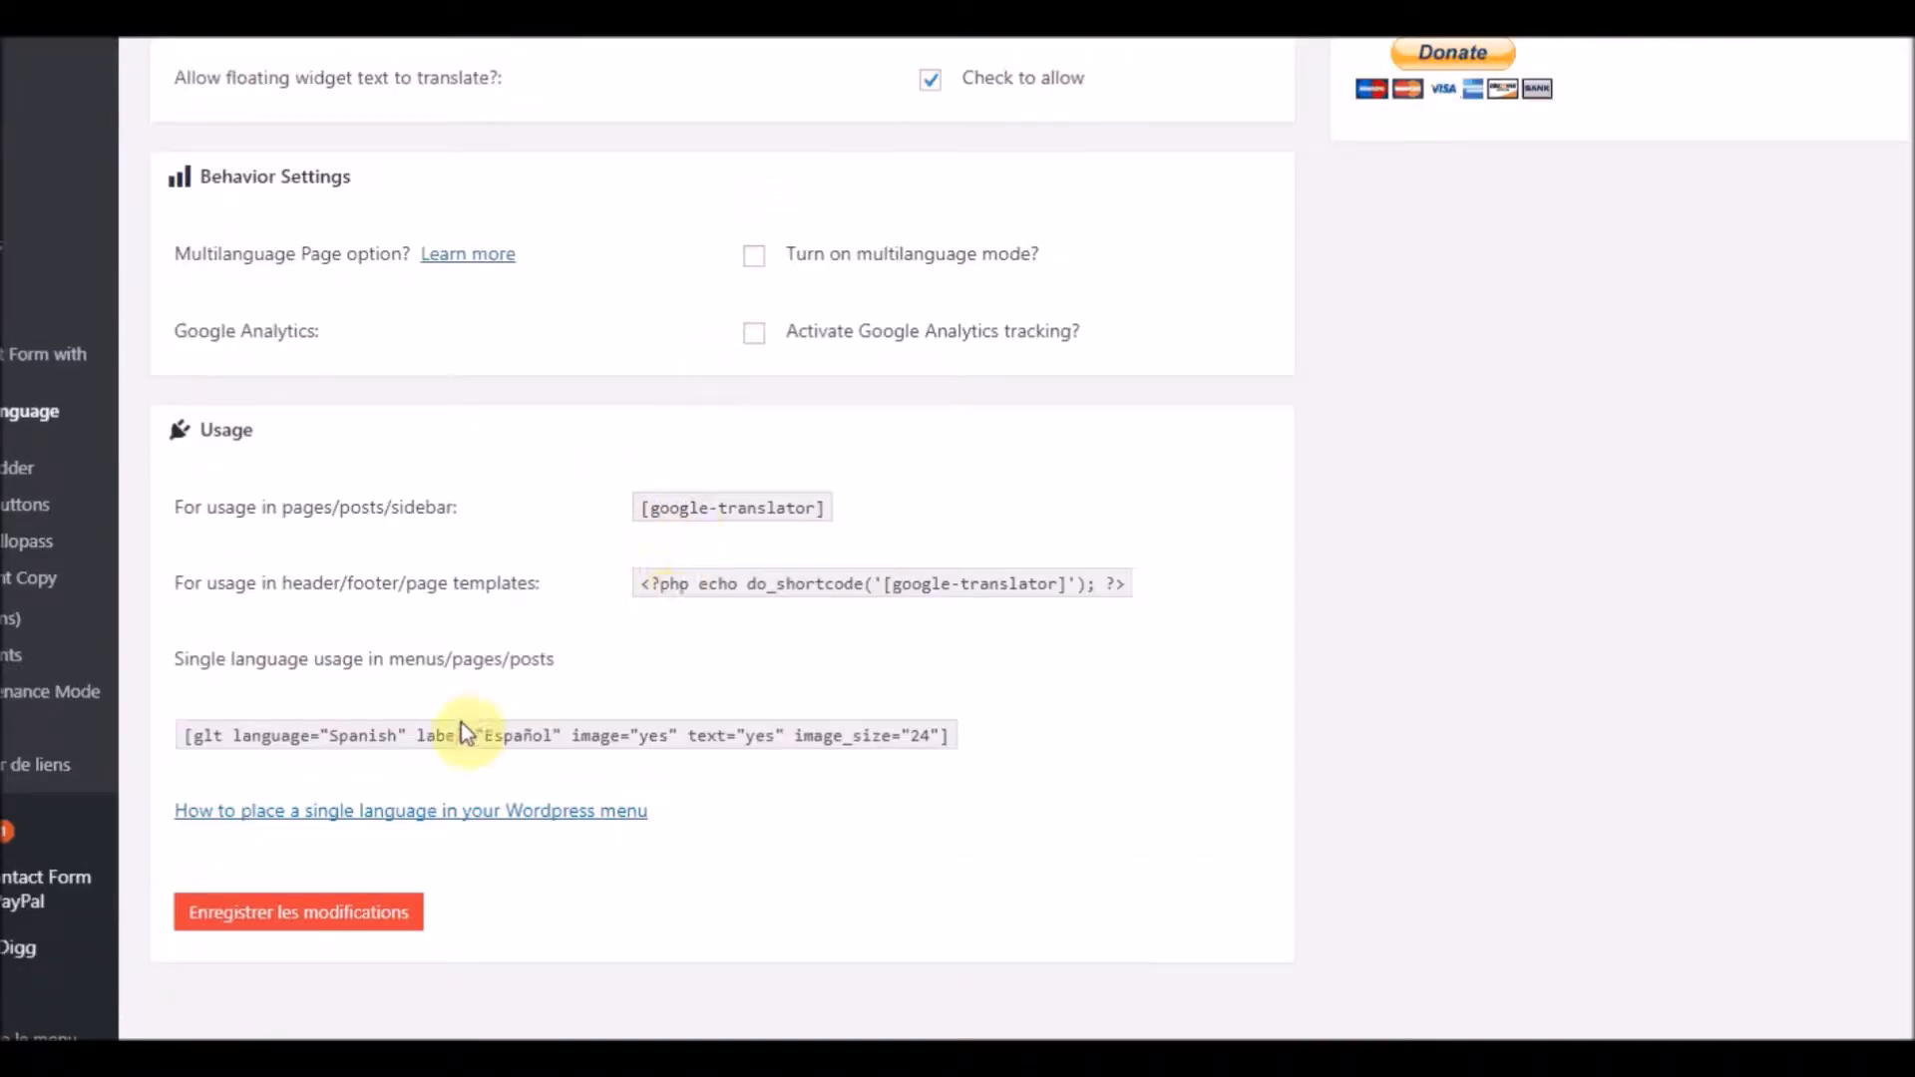
drag(222, 738, 1042, 772)
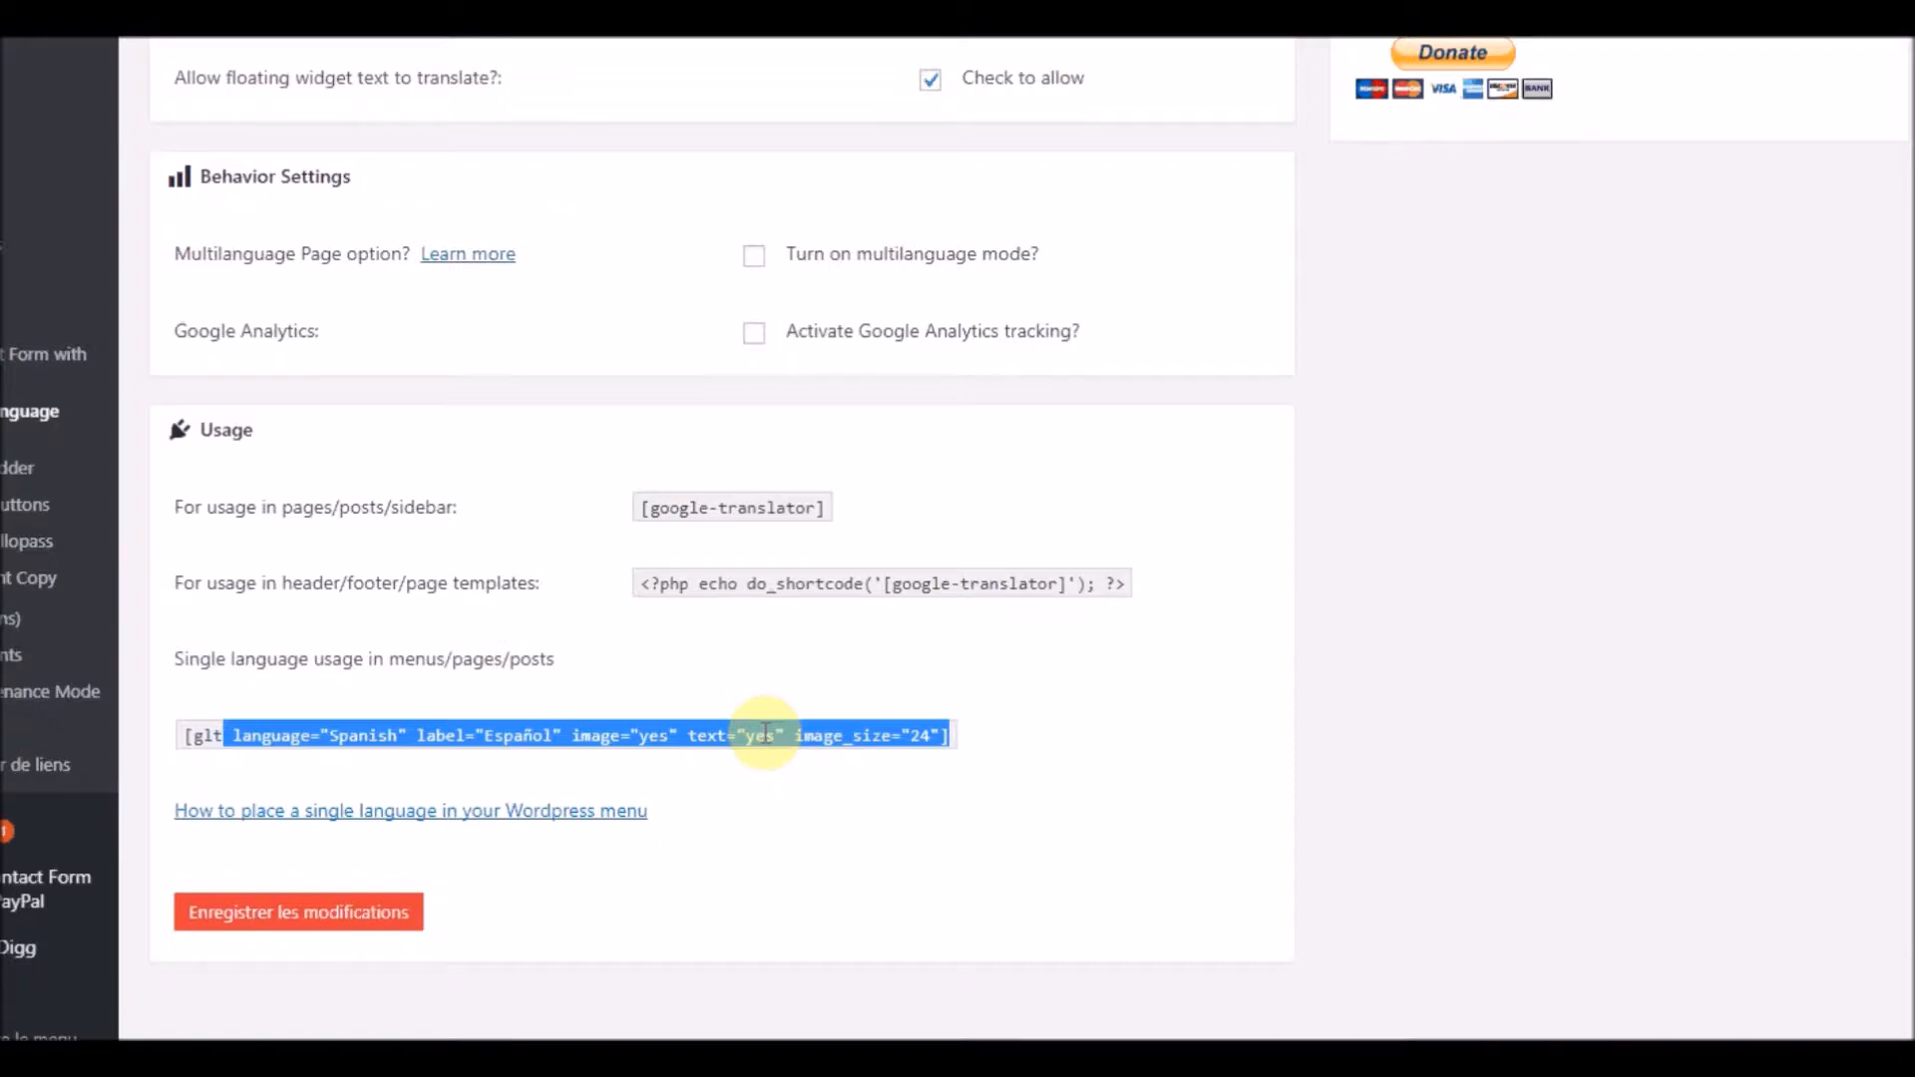
scroll(764, 735, up, 1)
click(610, 447)
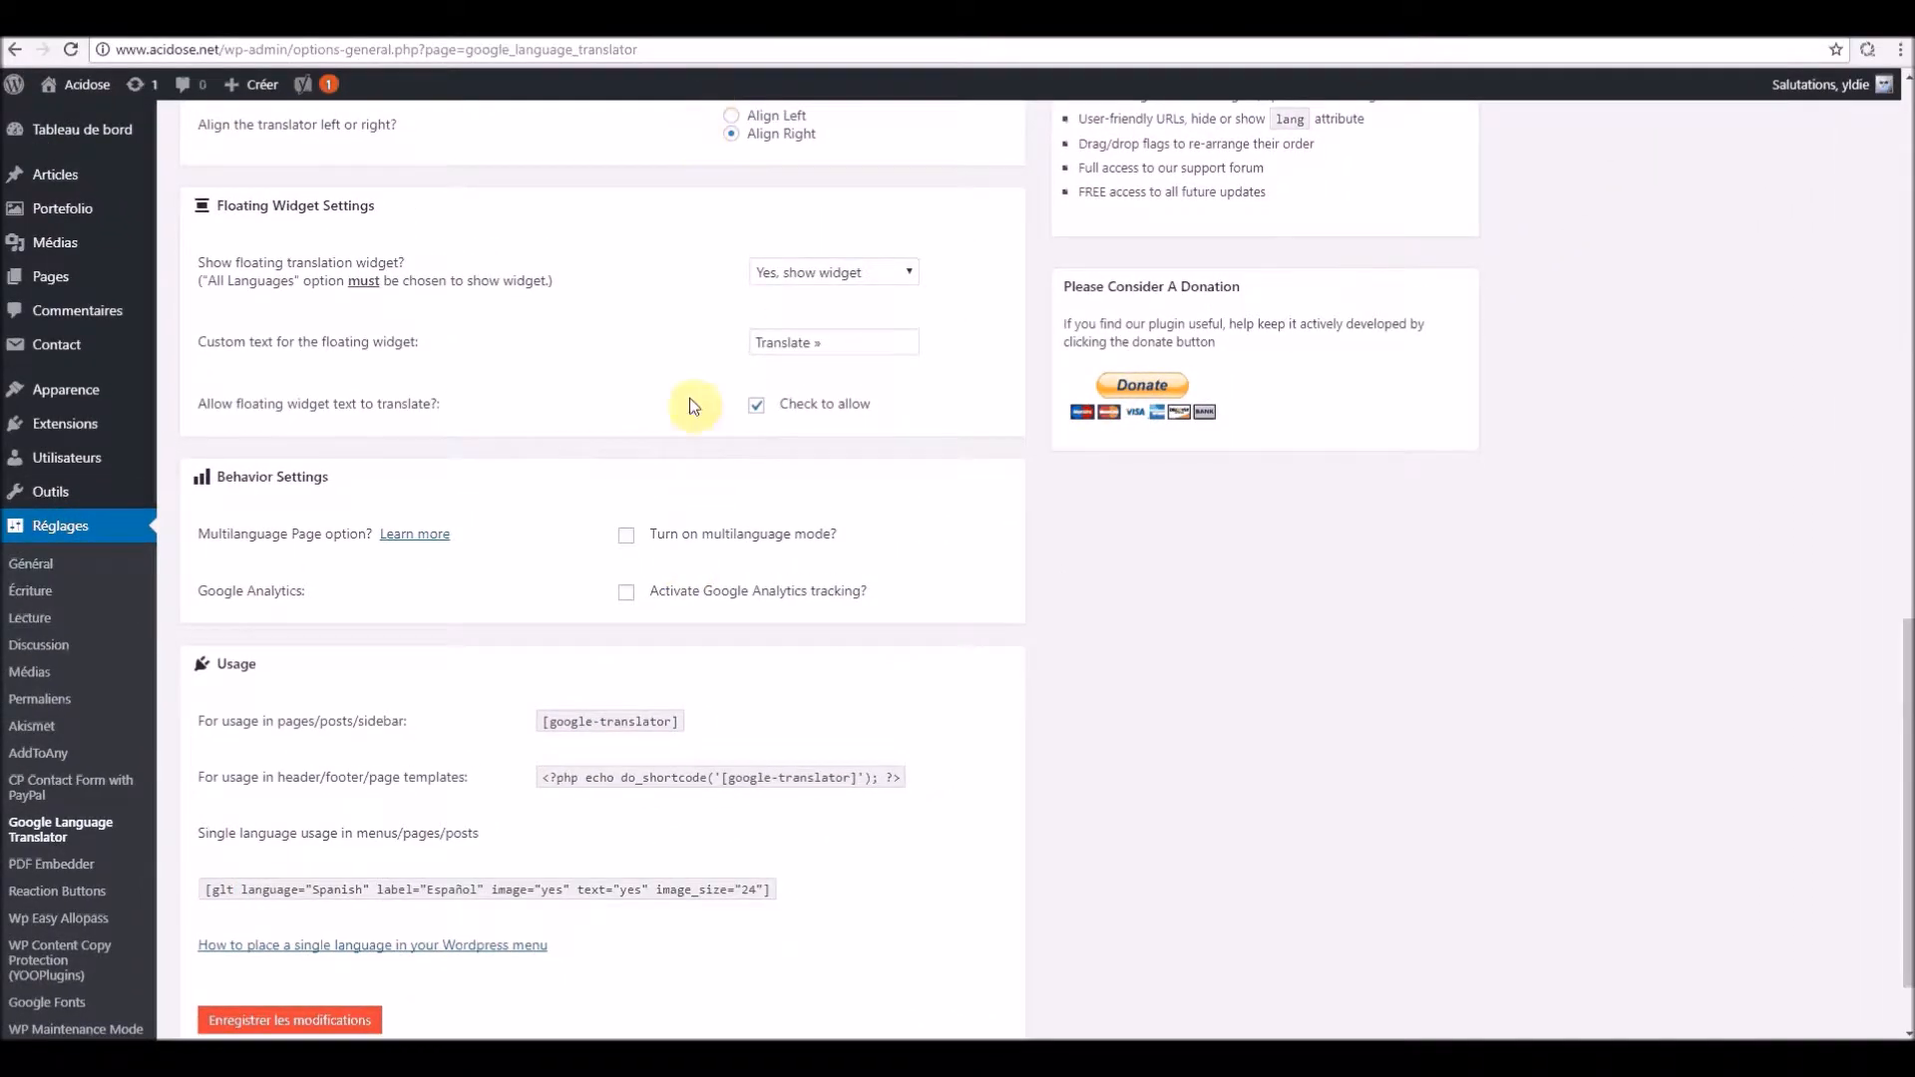
scroll(532, 780, down, 2)
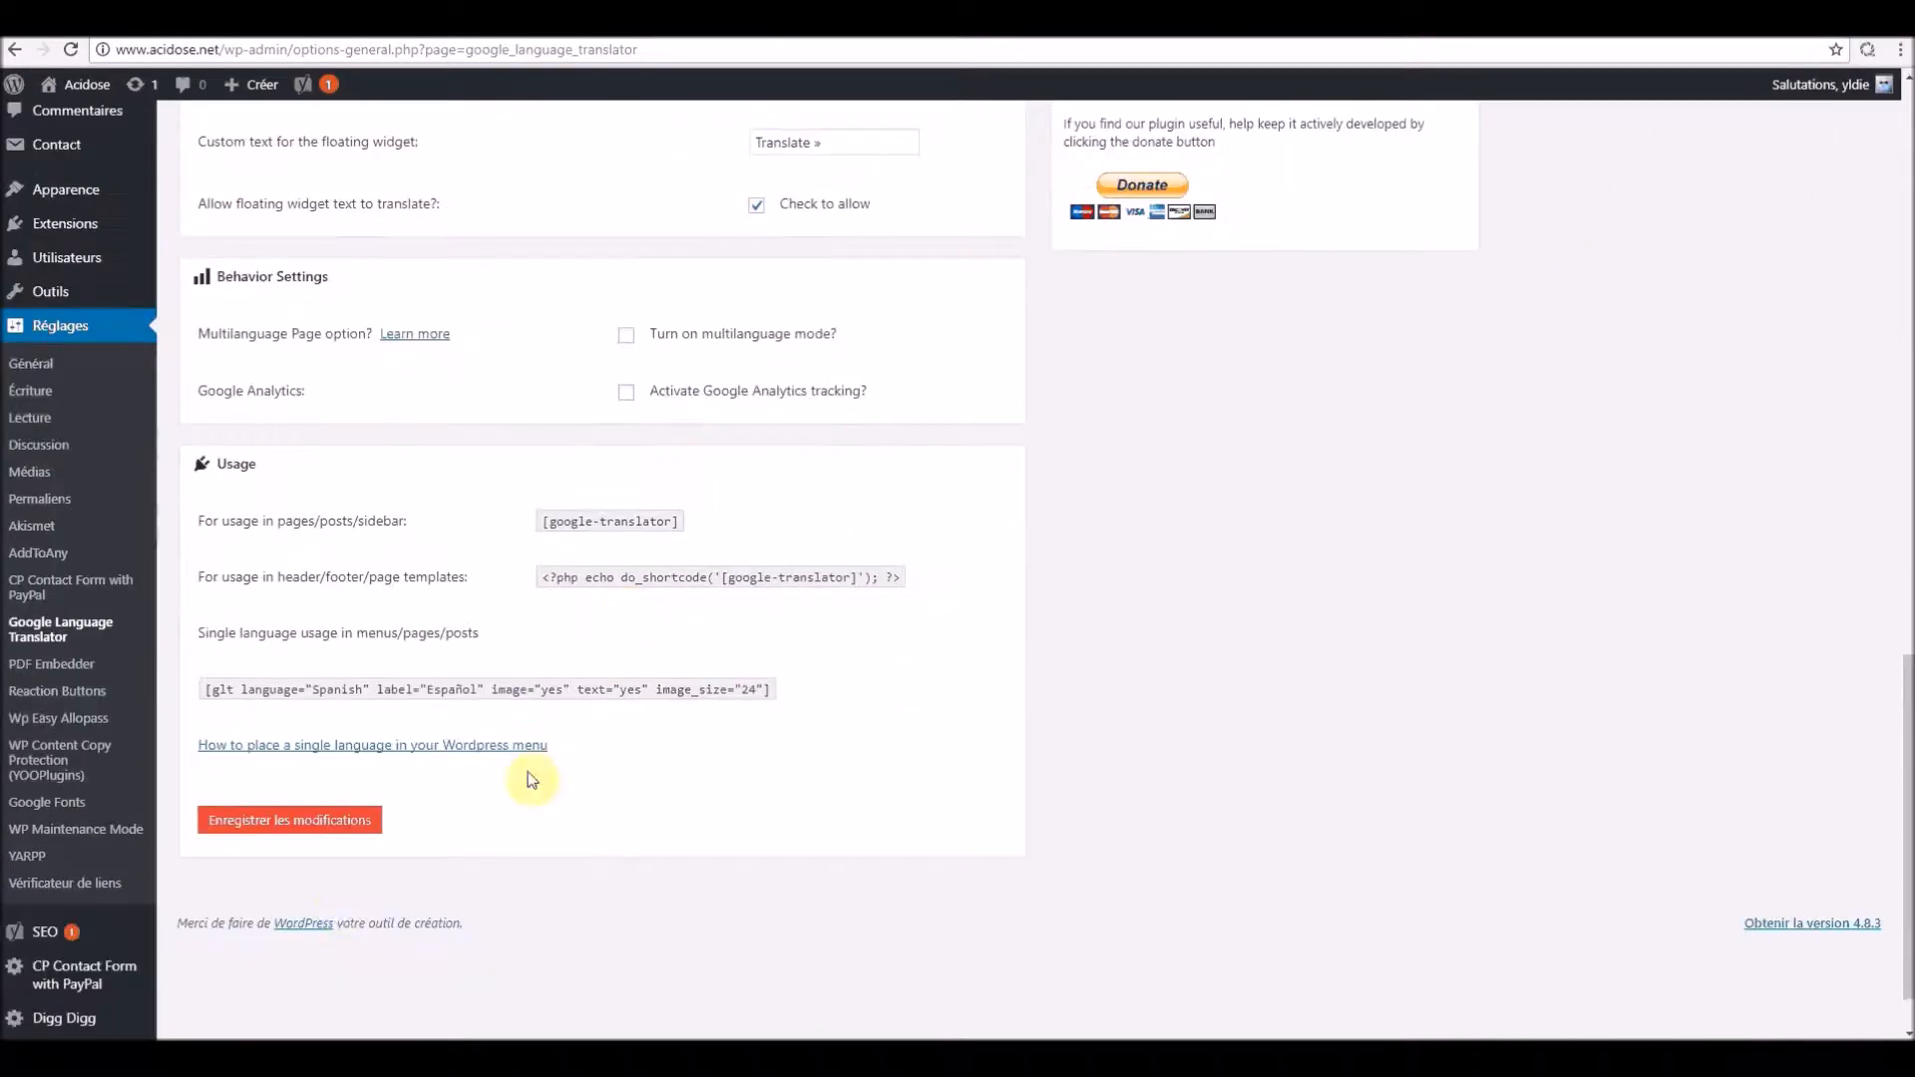
click(315, 832)
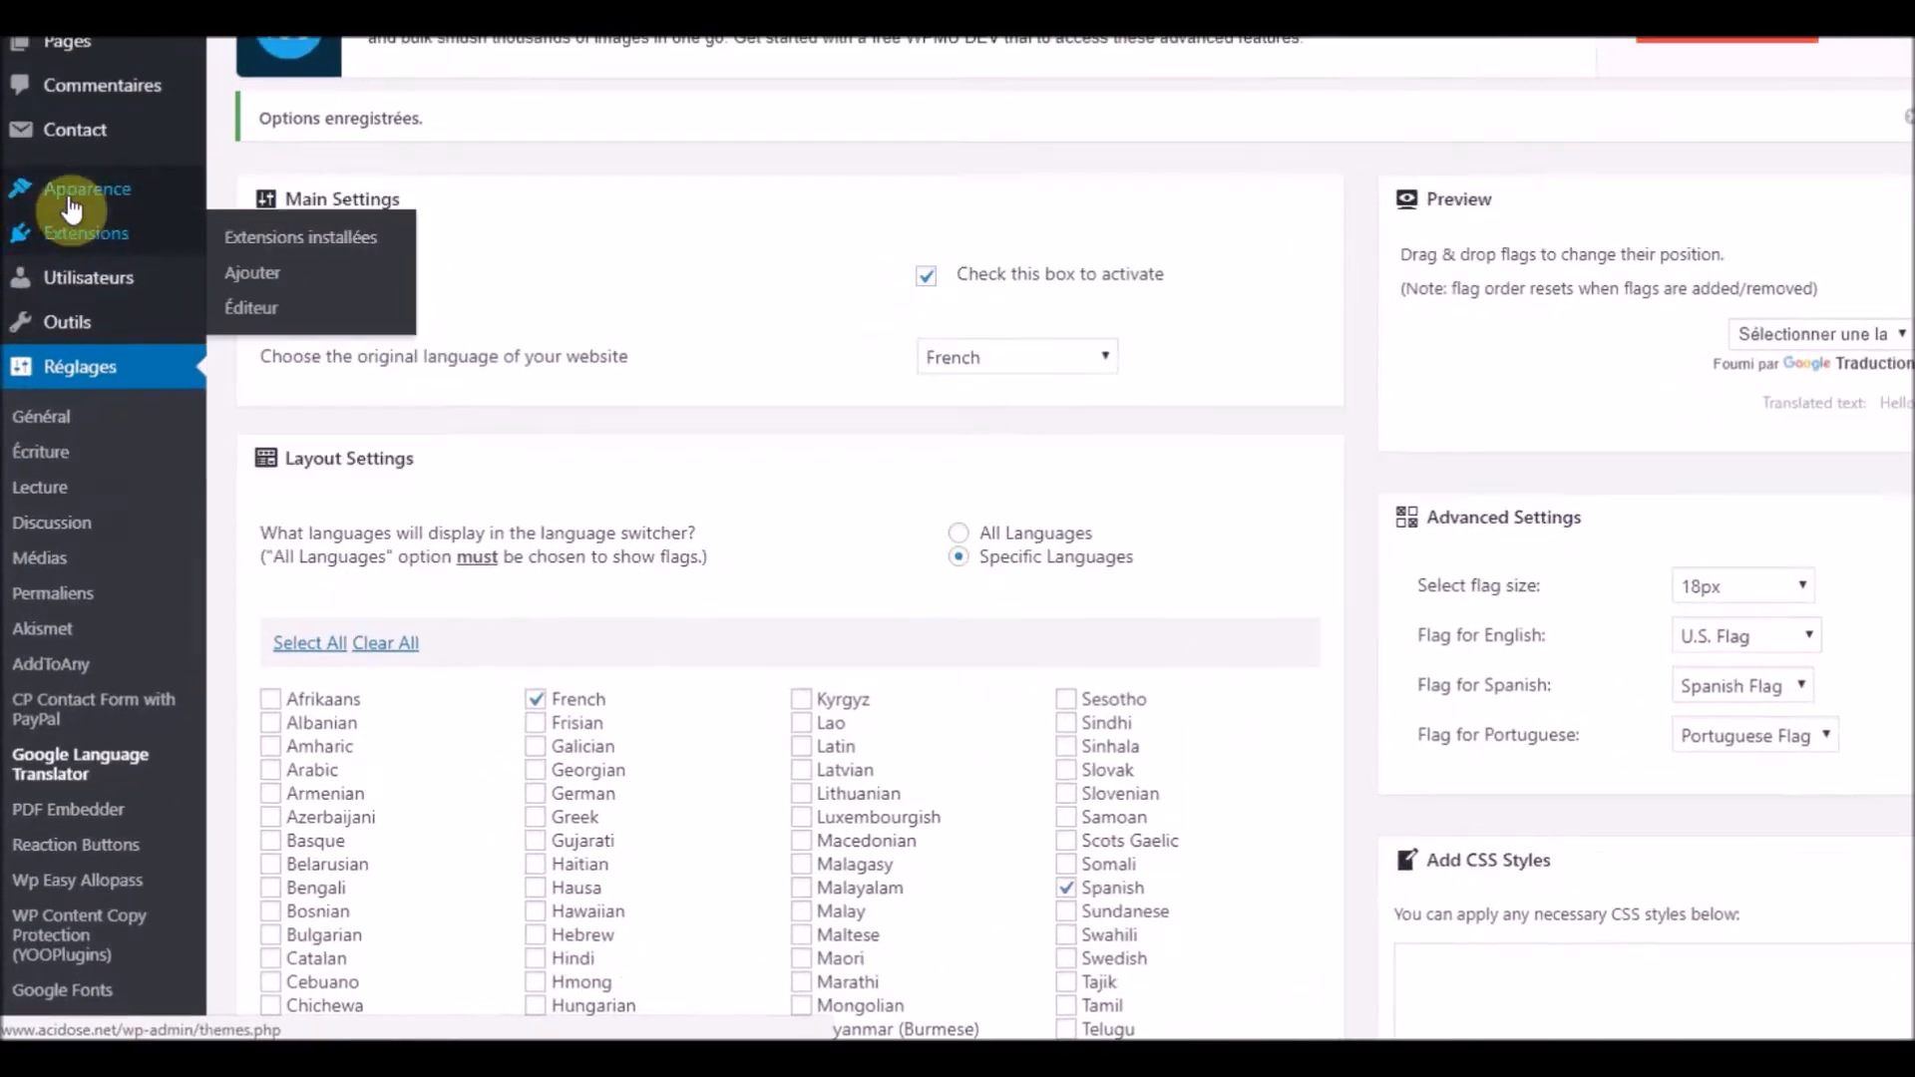
Open the site's widget management page and look over the available widgets and the main sidebar
mouse_move(77, 193)
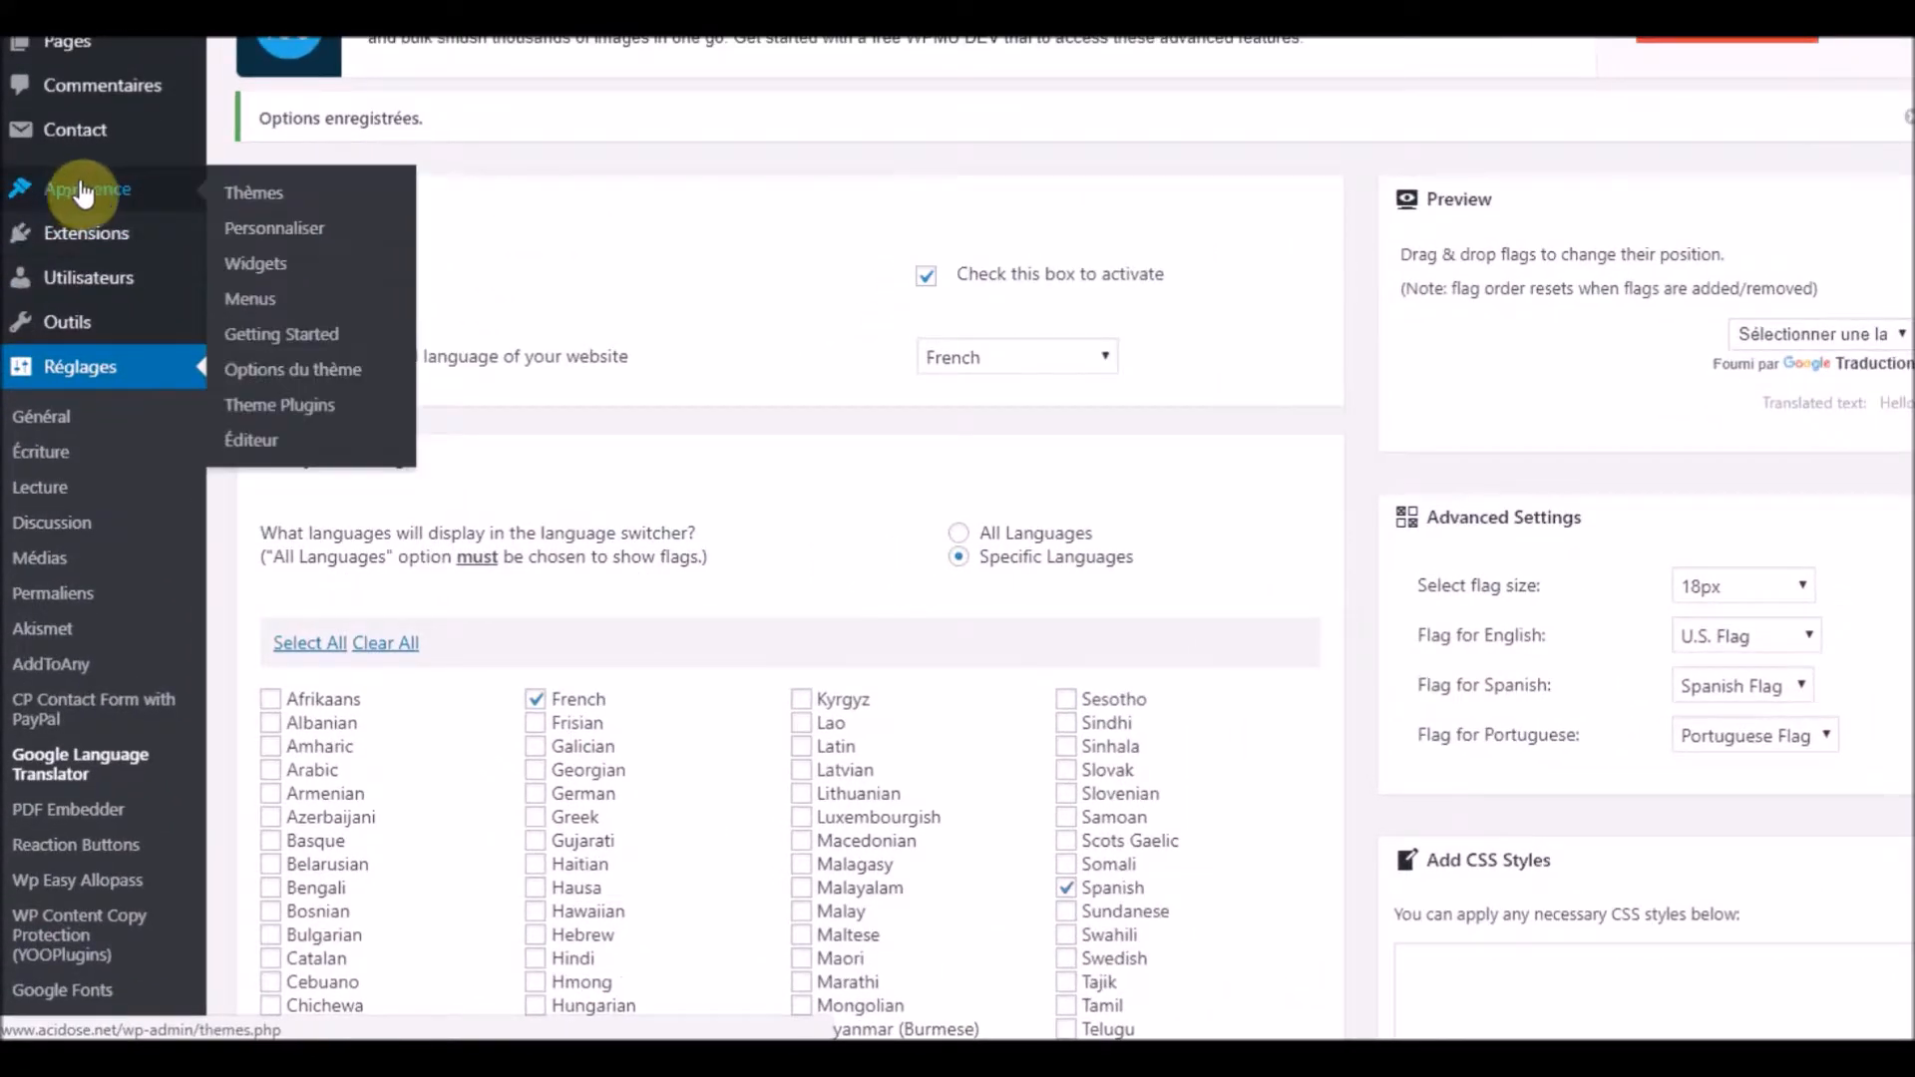
click(252, 262)
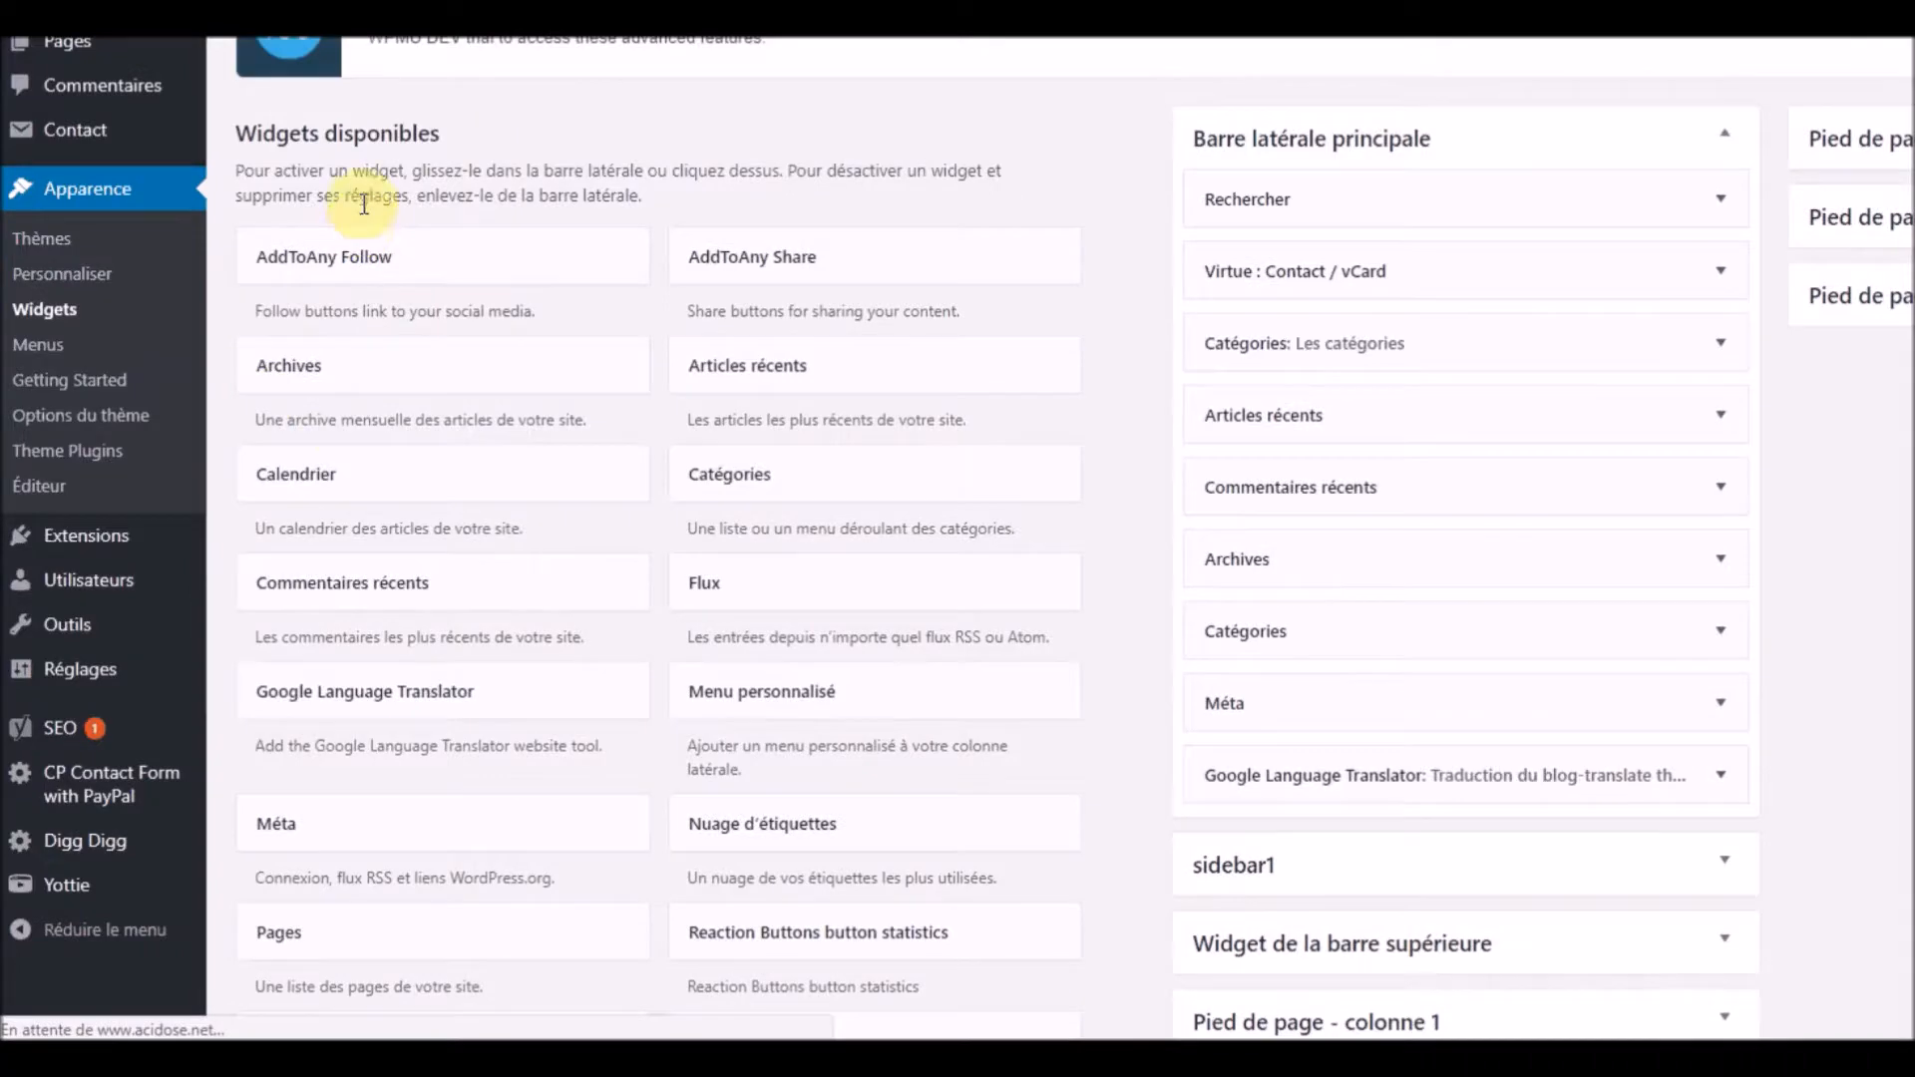
scroll(326, 513, down, 3)
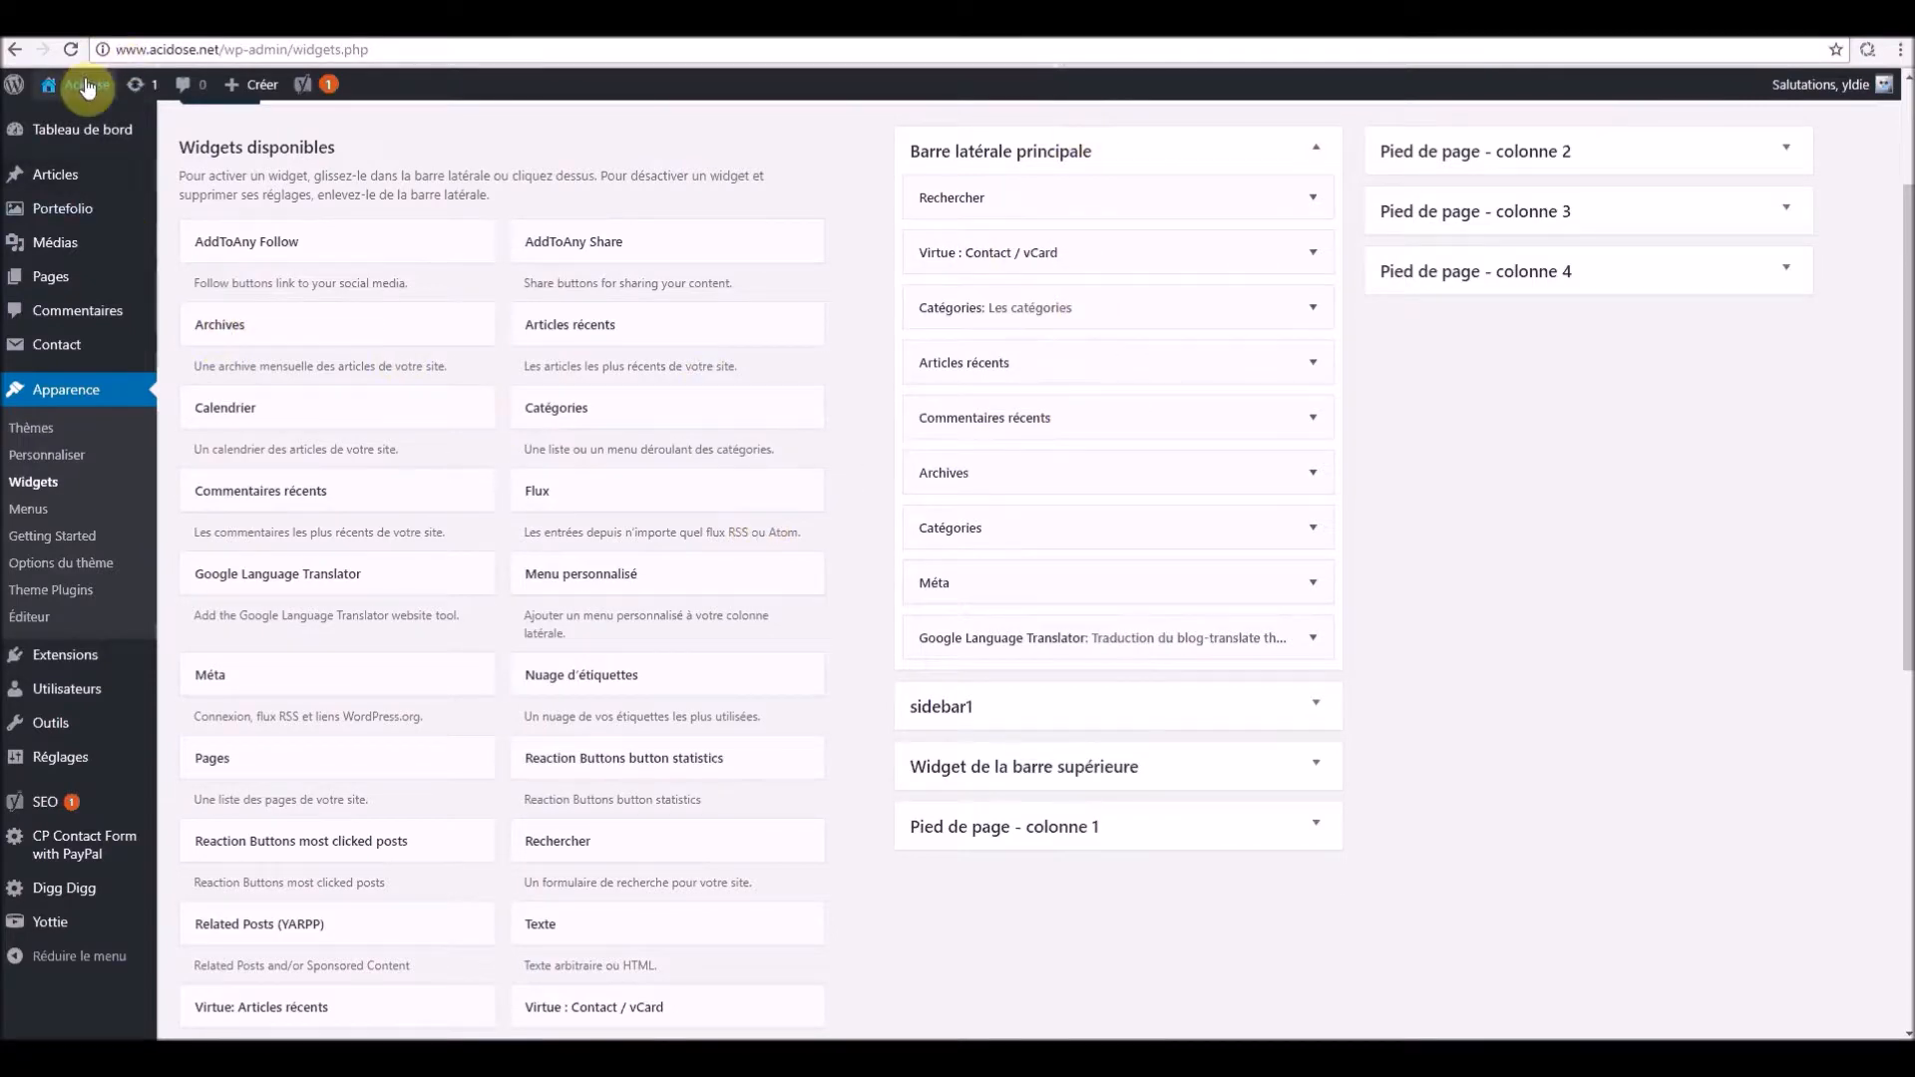
Examine the sidebar of the public "A propos du label acidose" page down to the translation widget
click(303, 26)
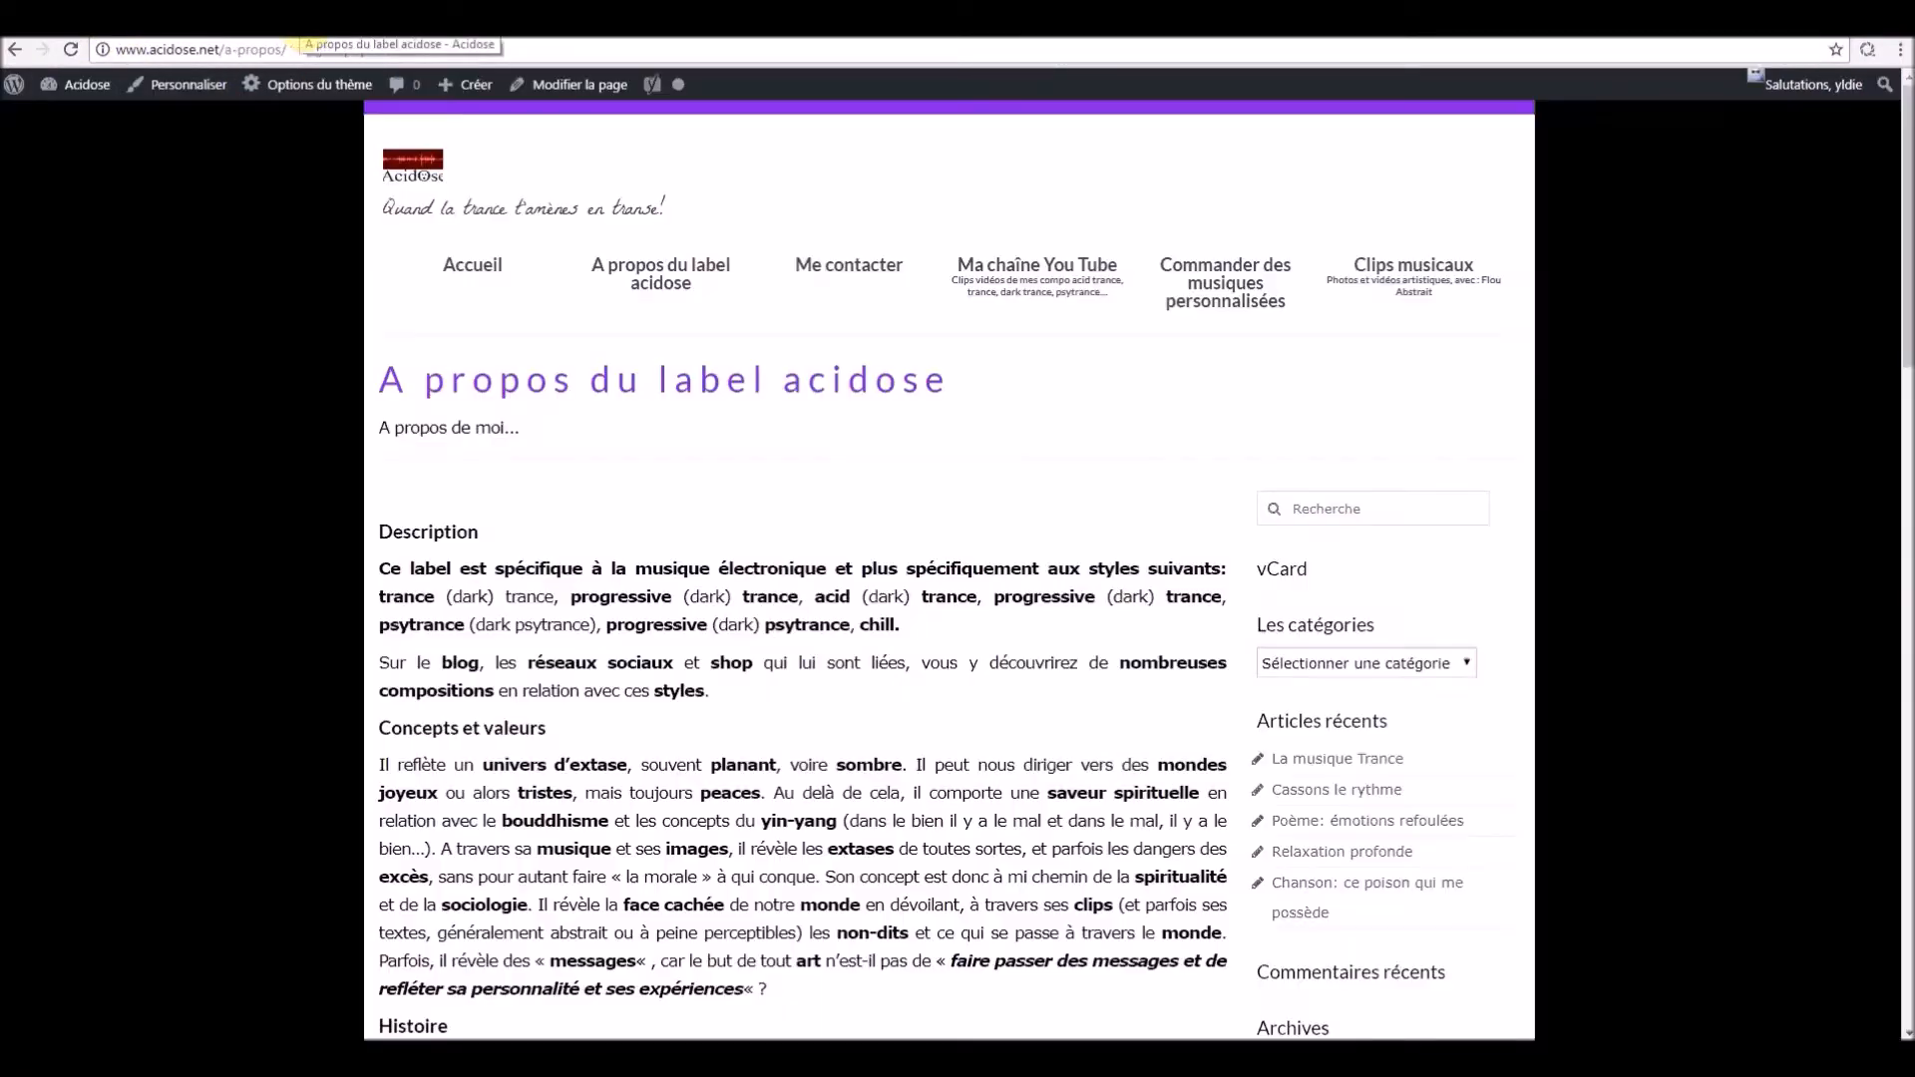
scroll(1341, 579, down, 3)
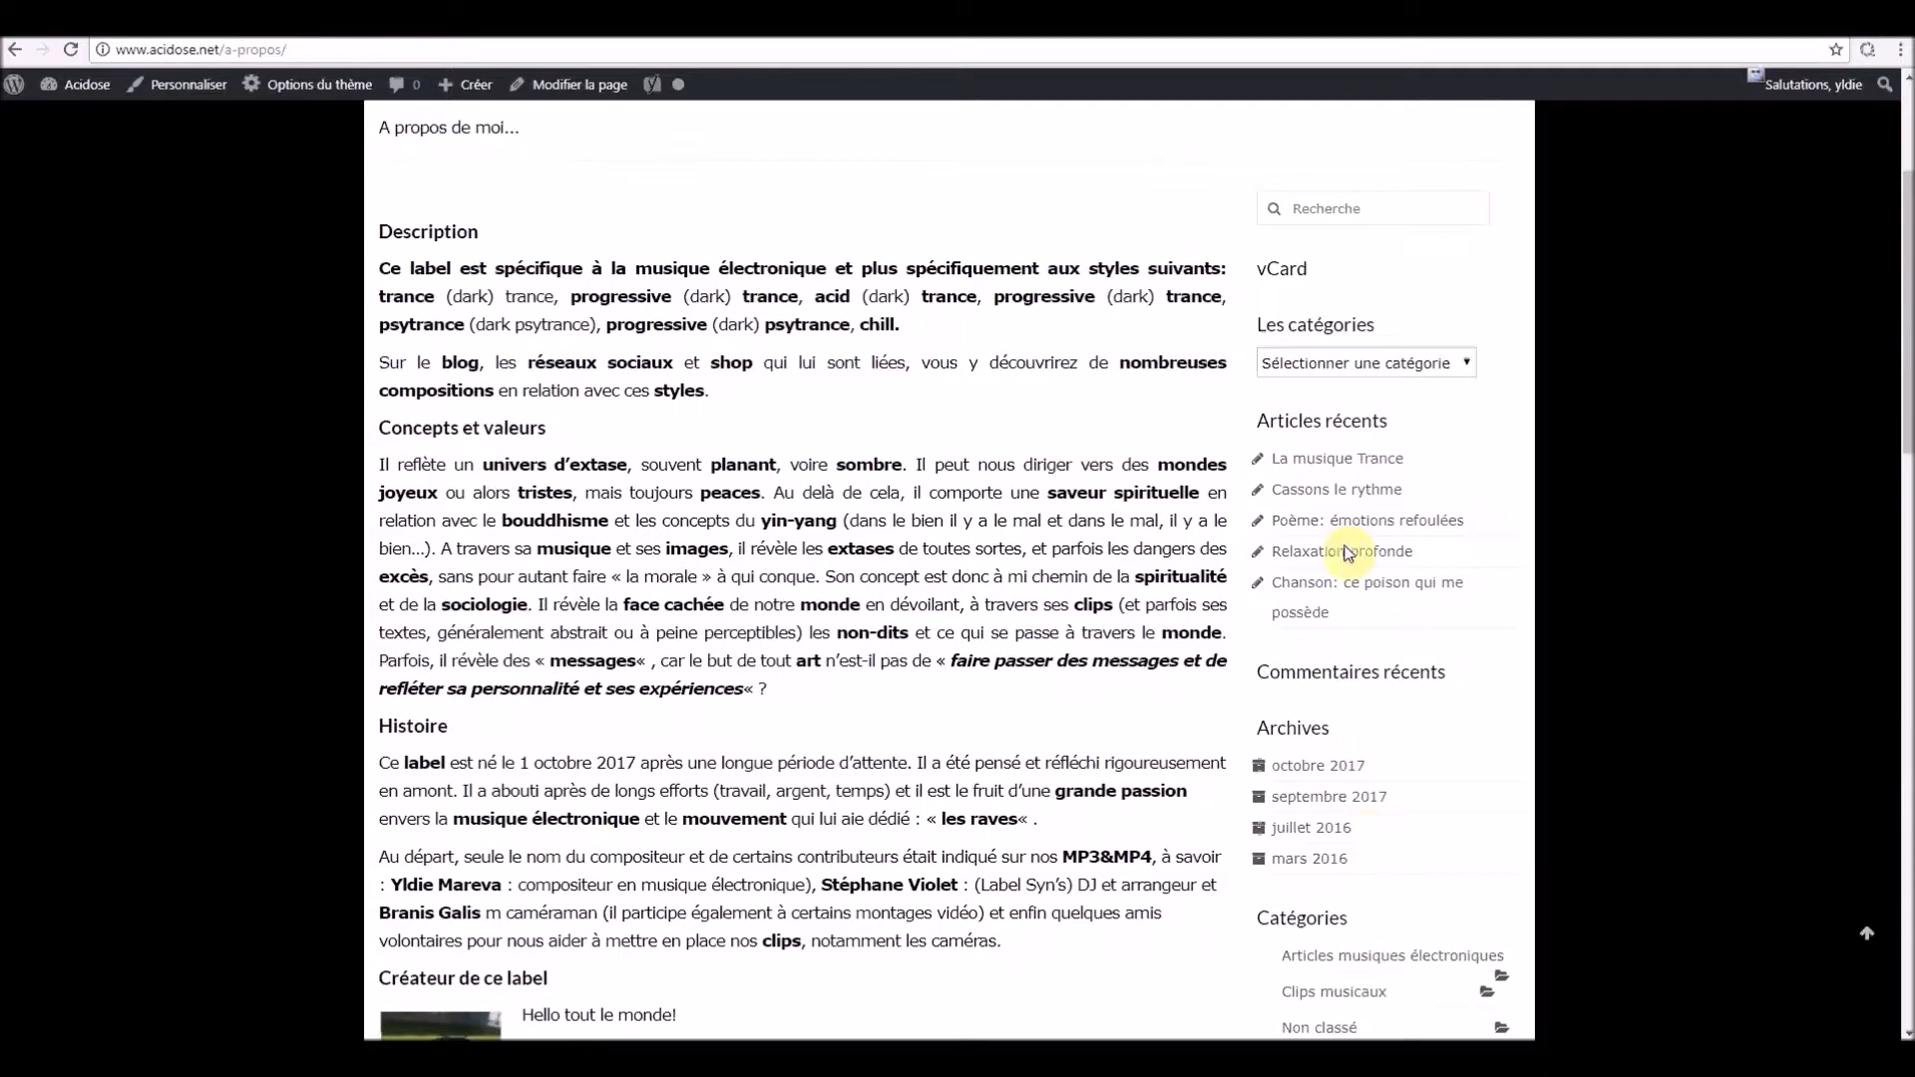
scroll(1382, 614, down, 1)
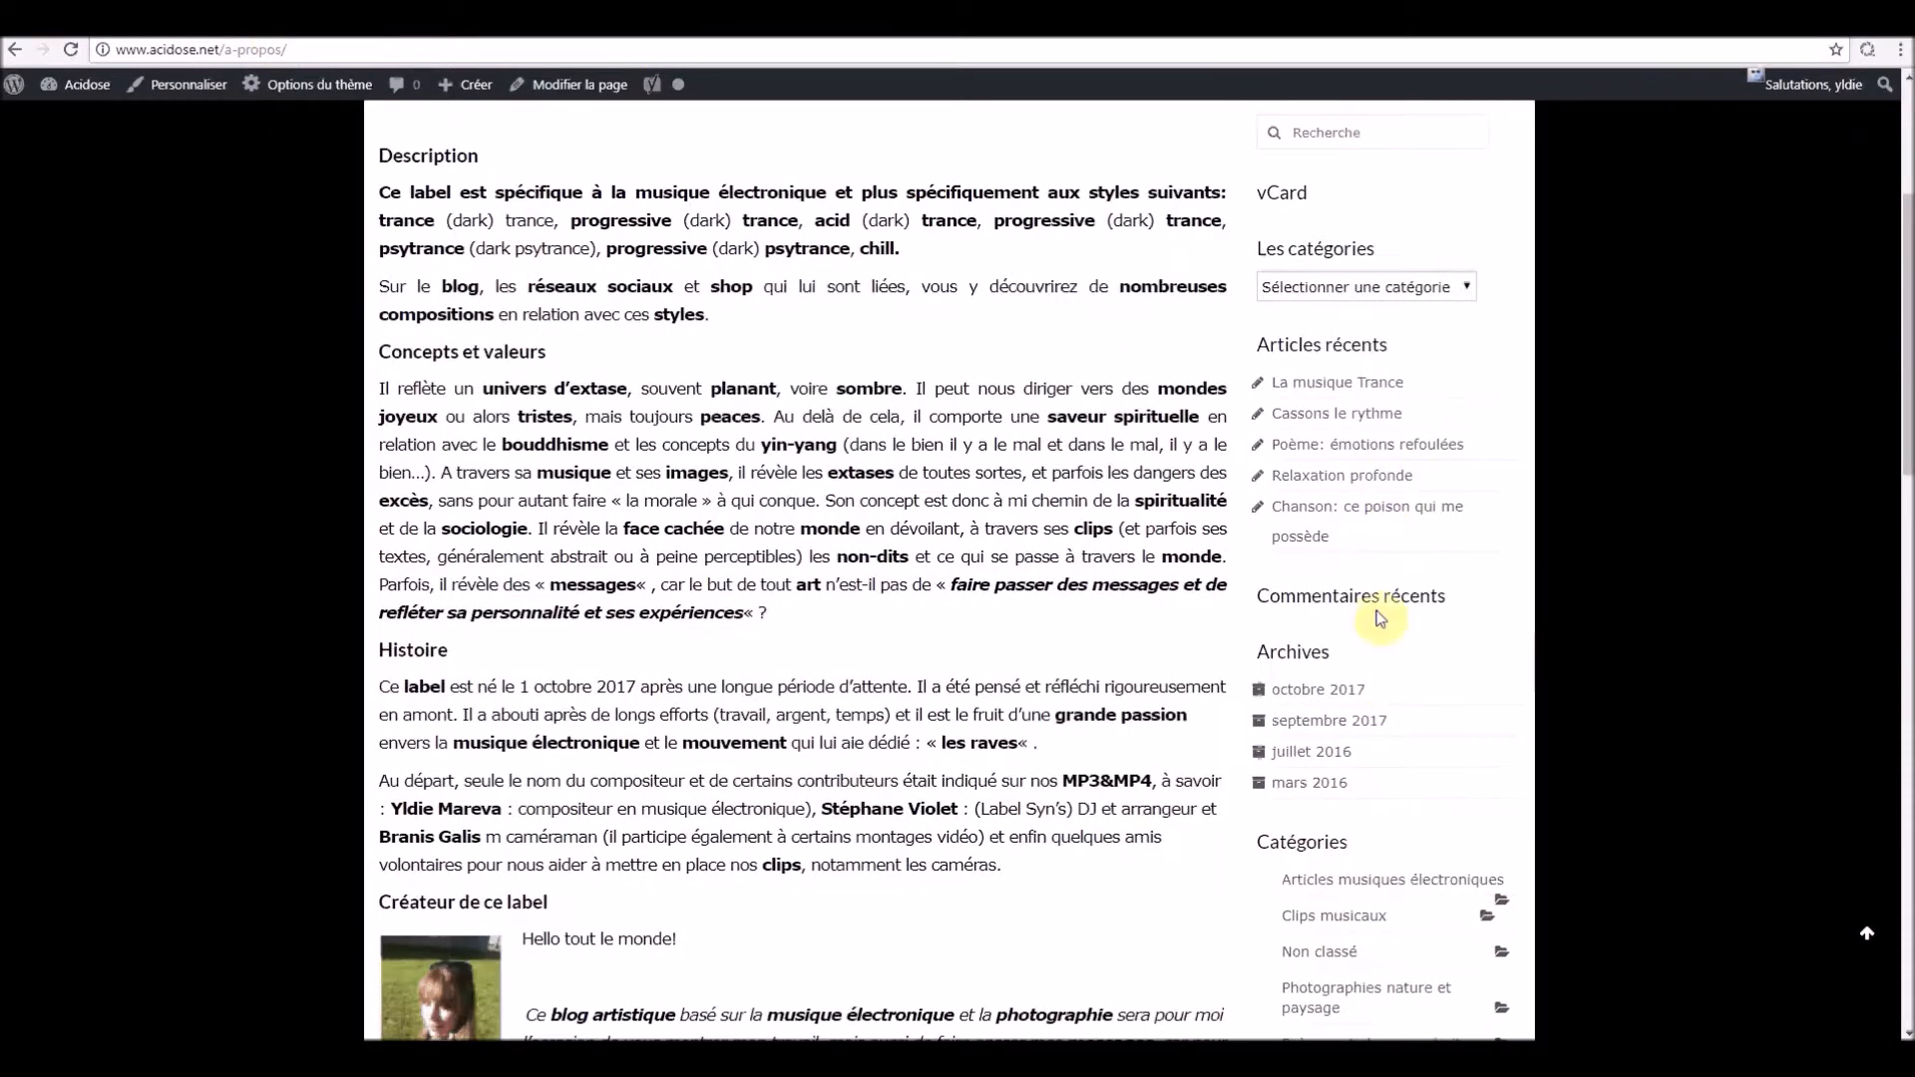
click(196, 28)
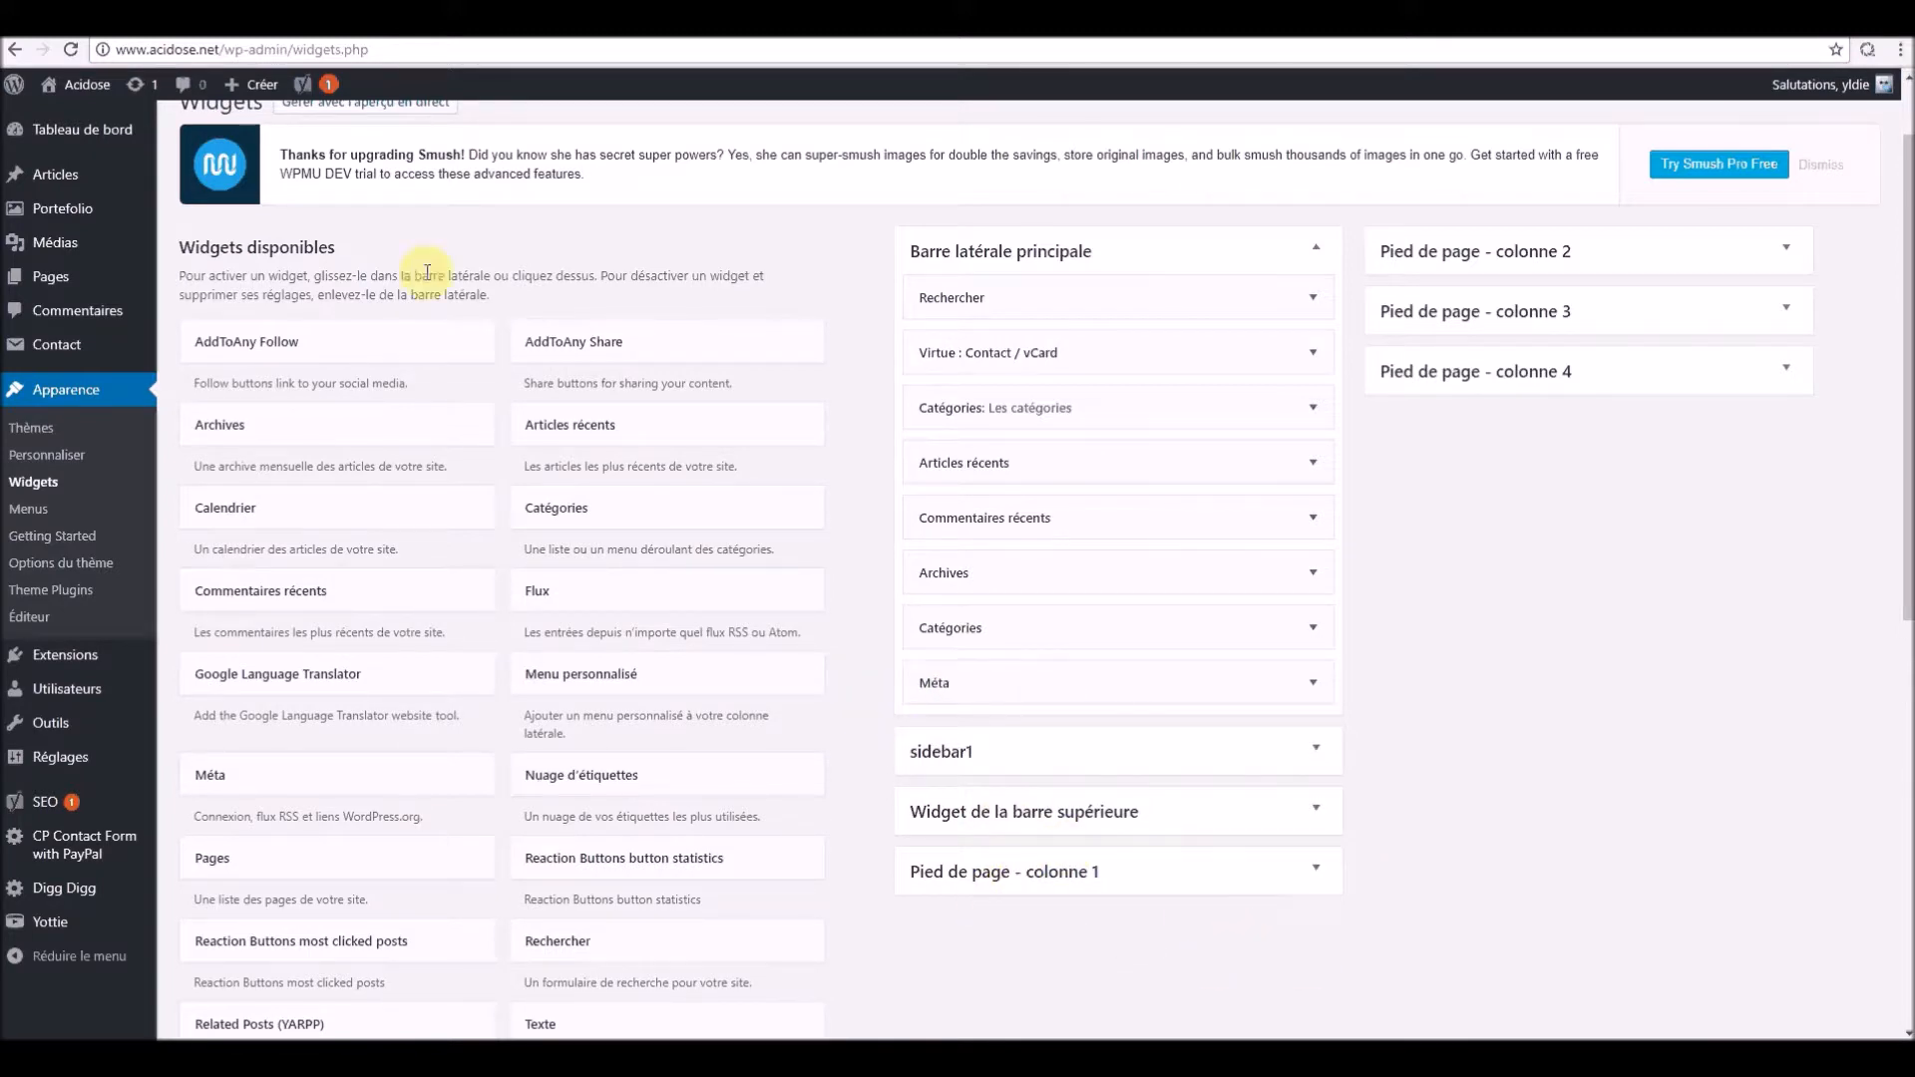
click(334, 28)
scroll(1509, 881, down, 10)
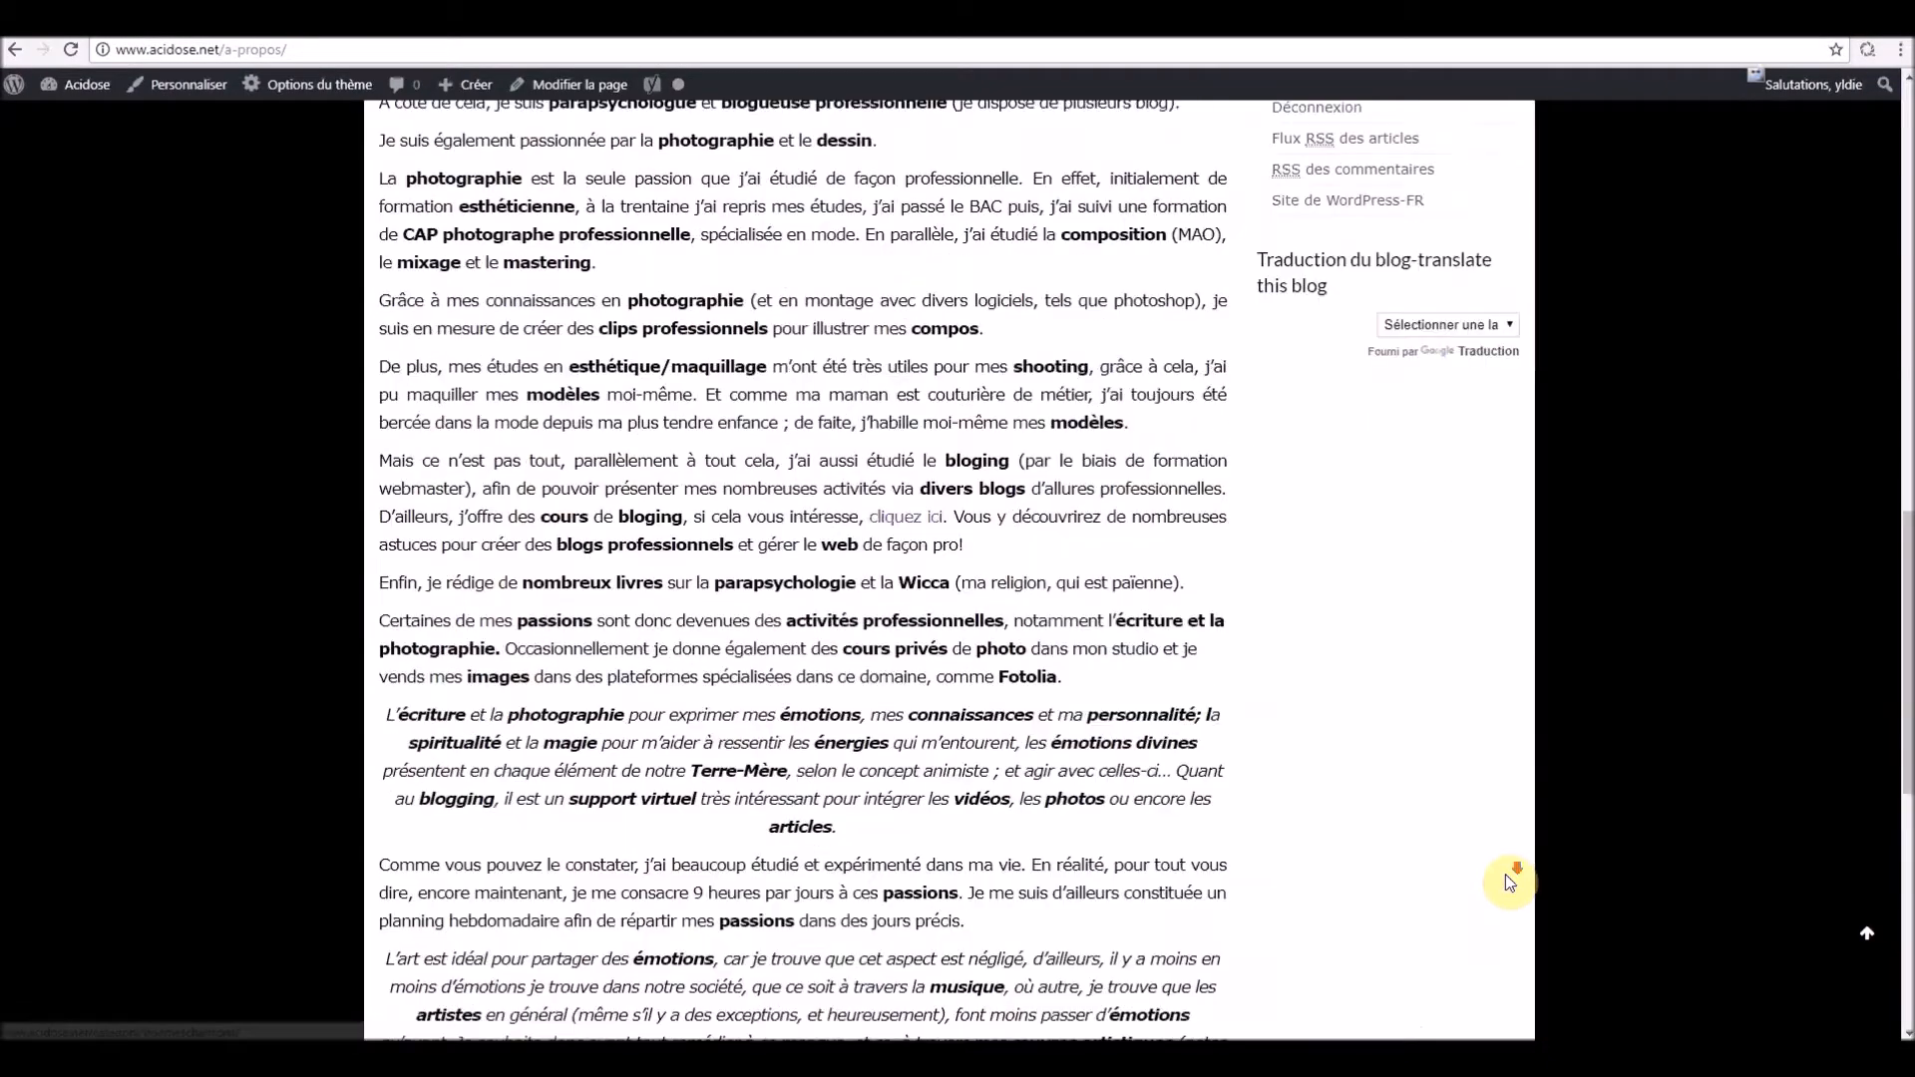
scroll(1506, 877, down, 8)
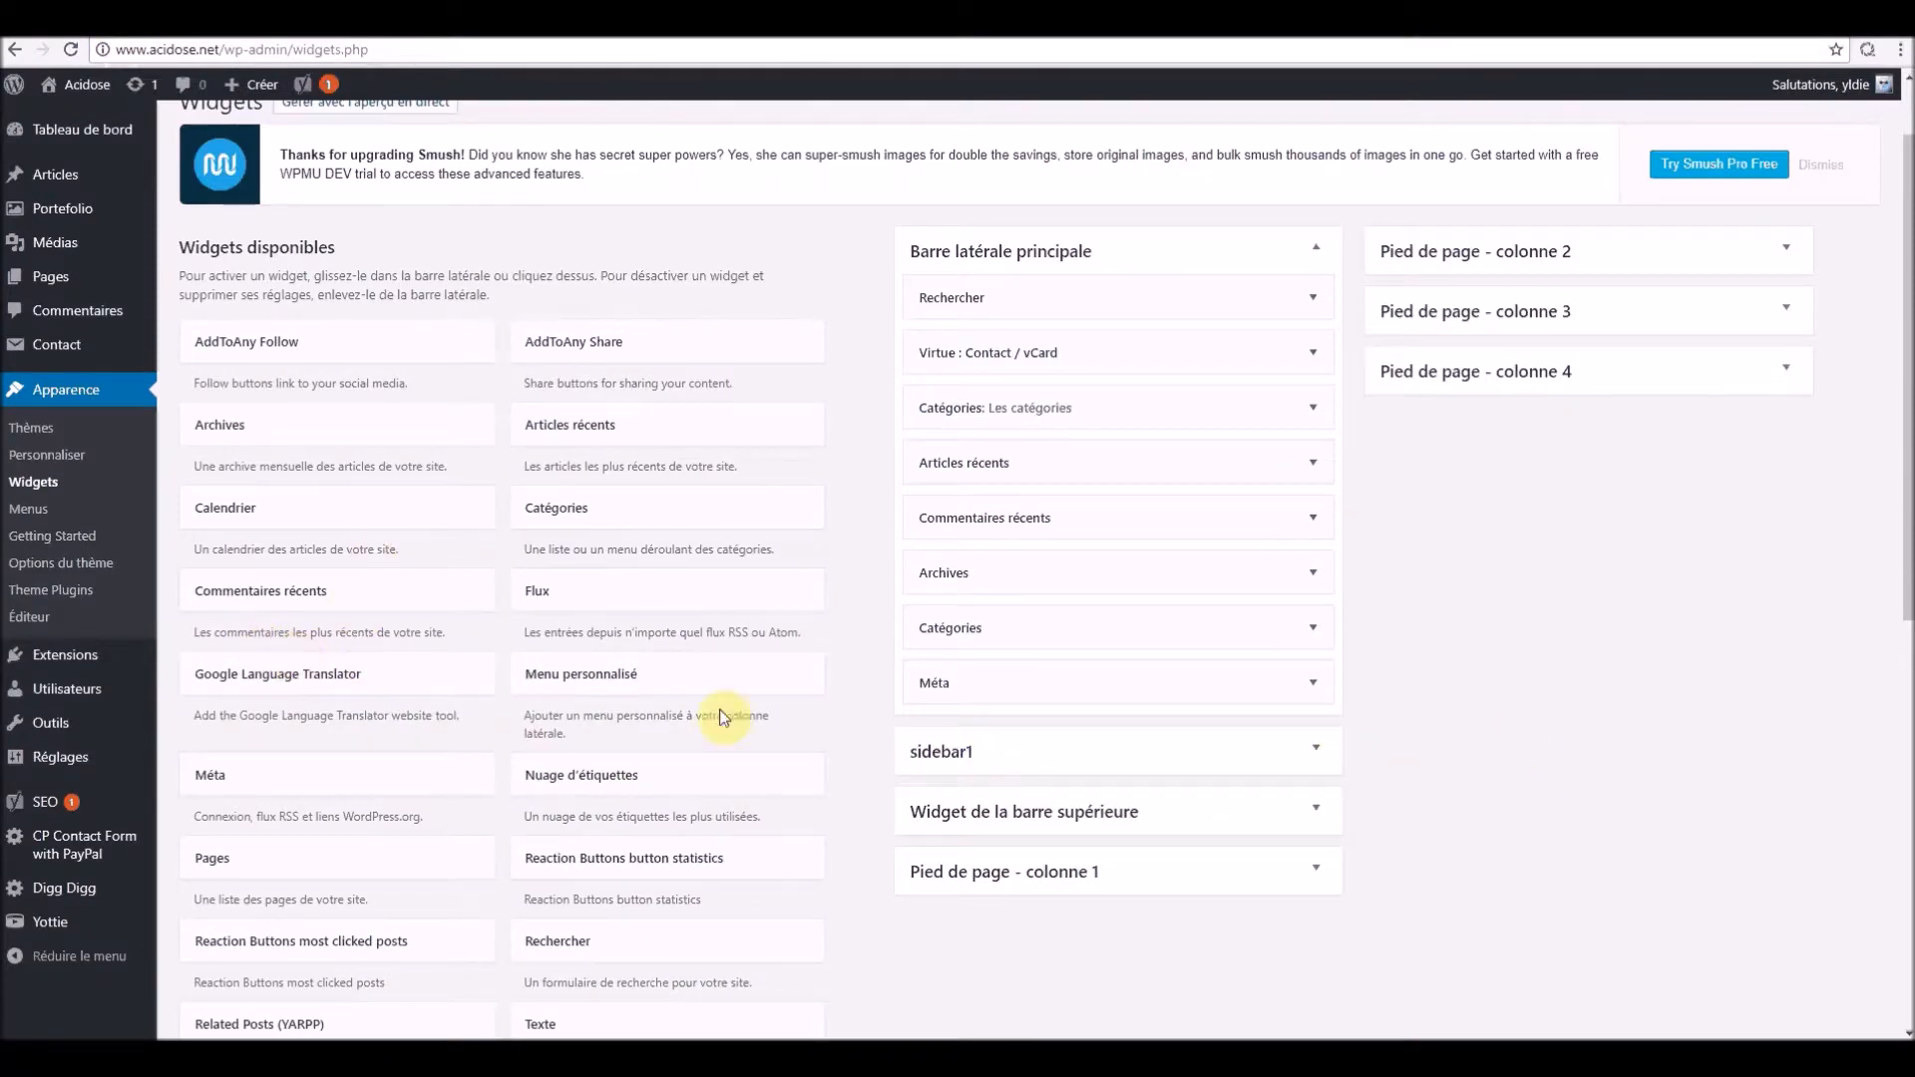
Add the Google Language Translator widget to the sidebar1 area and collapse its settings
drag(278, 681, 970, 650)
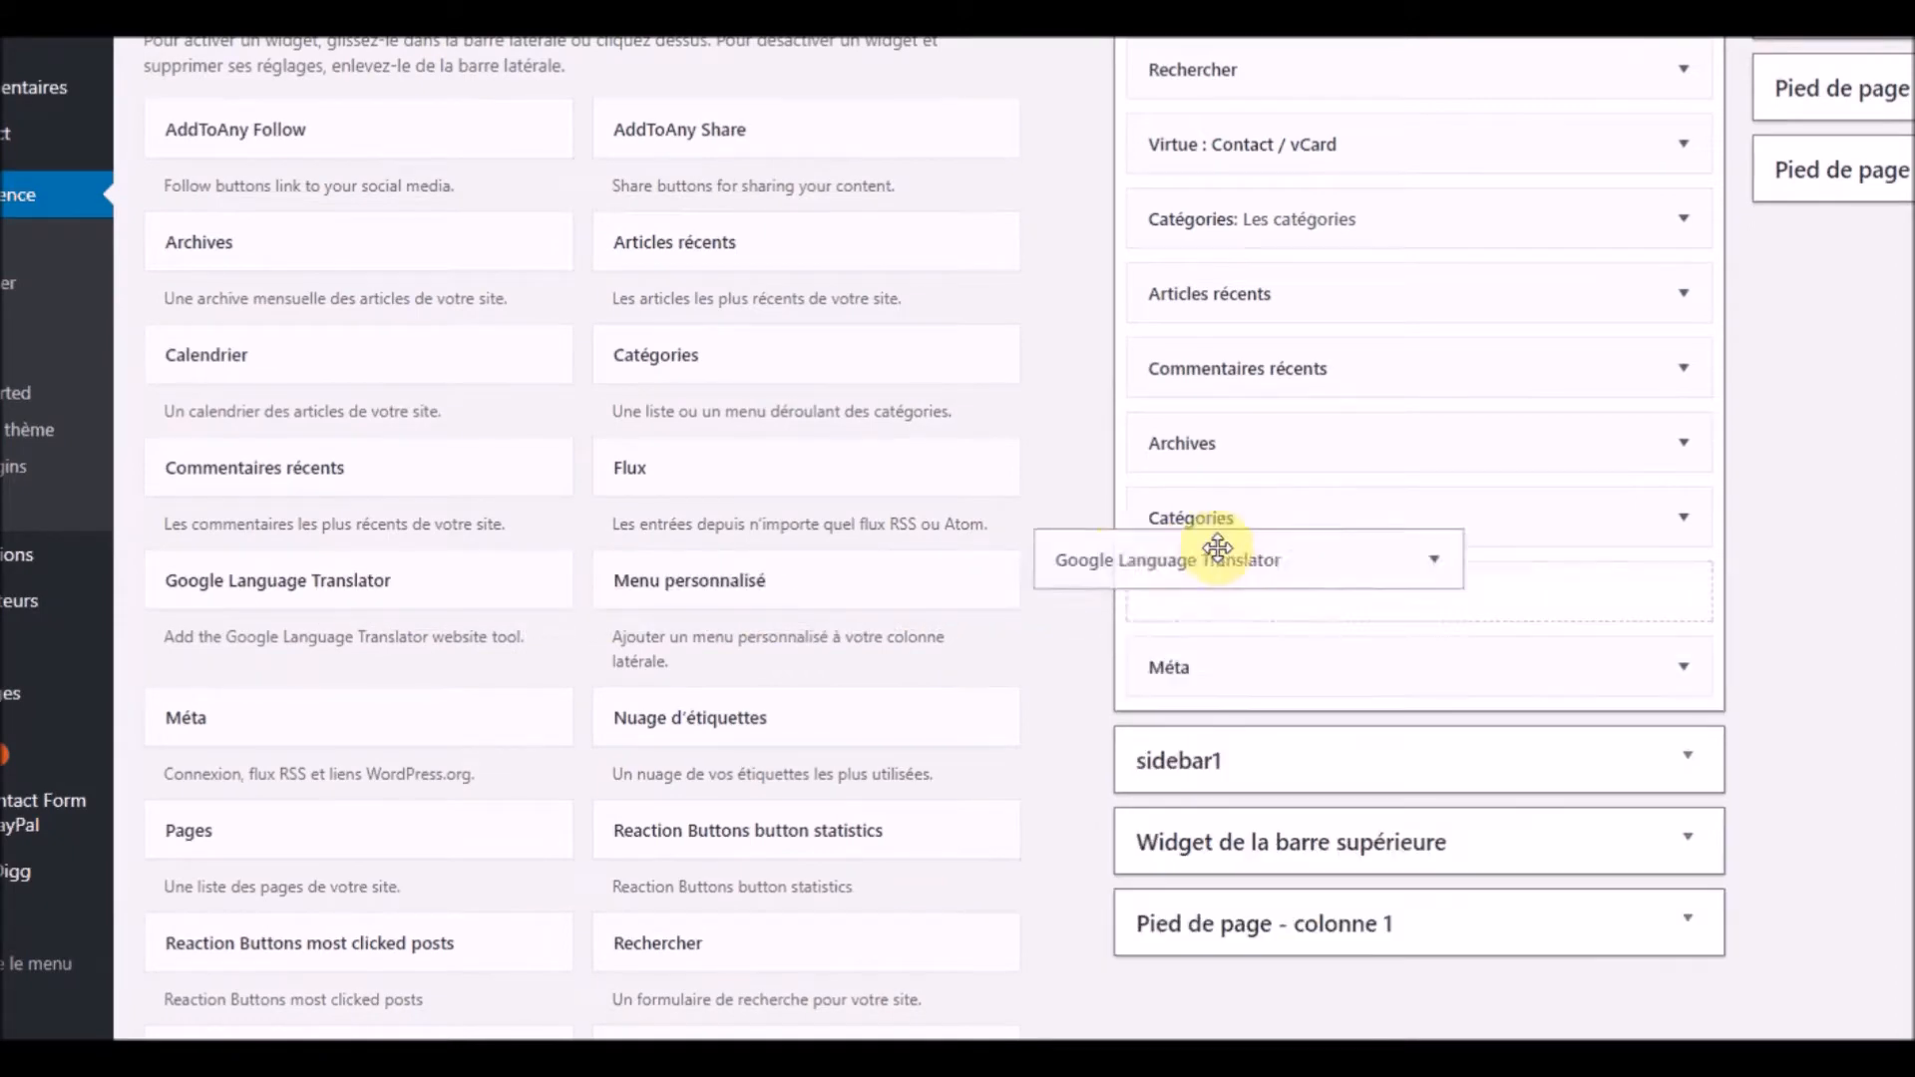
drag(1218, 548, 1264, 747)
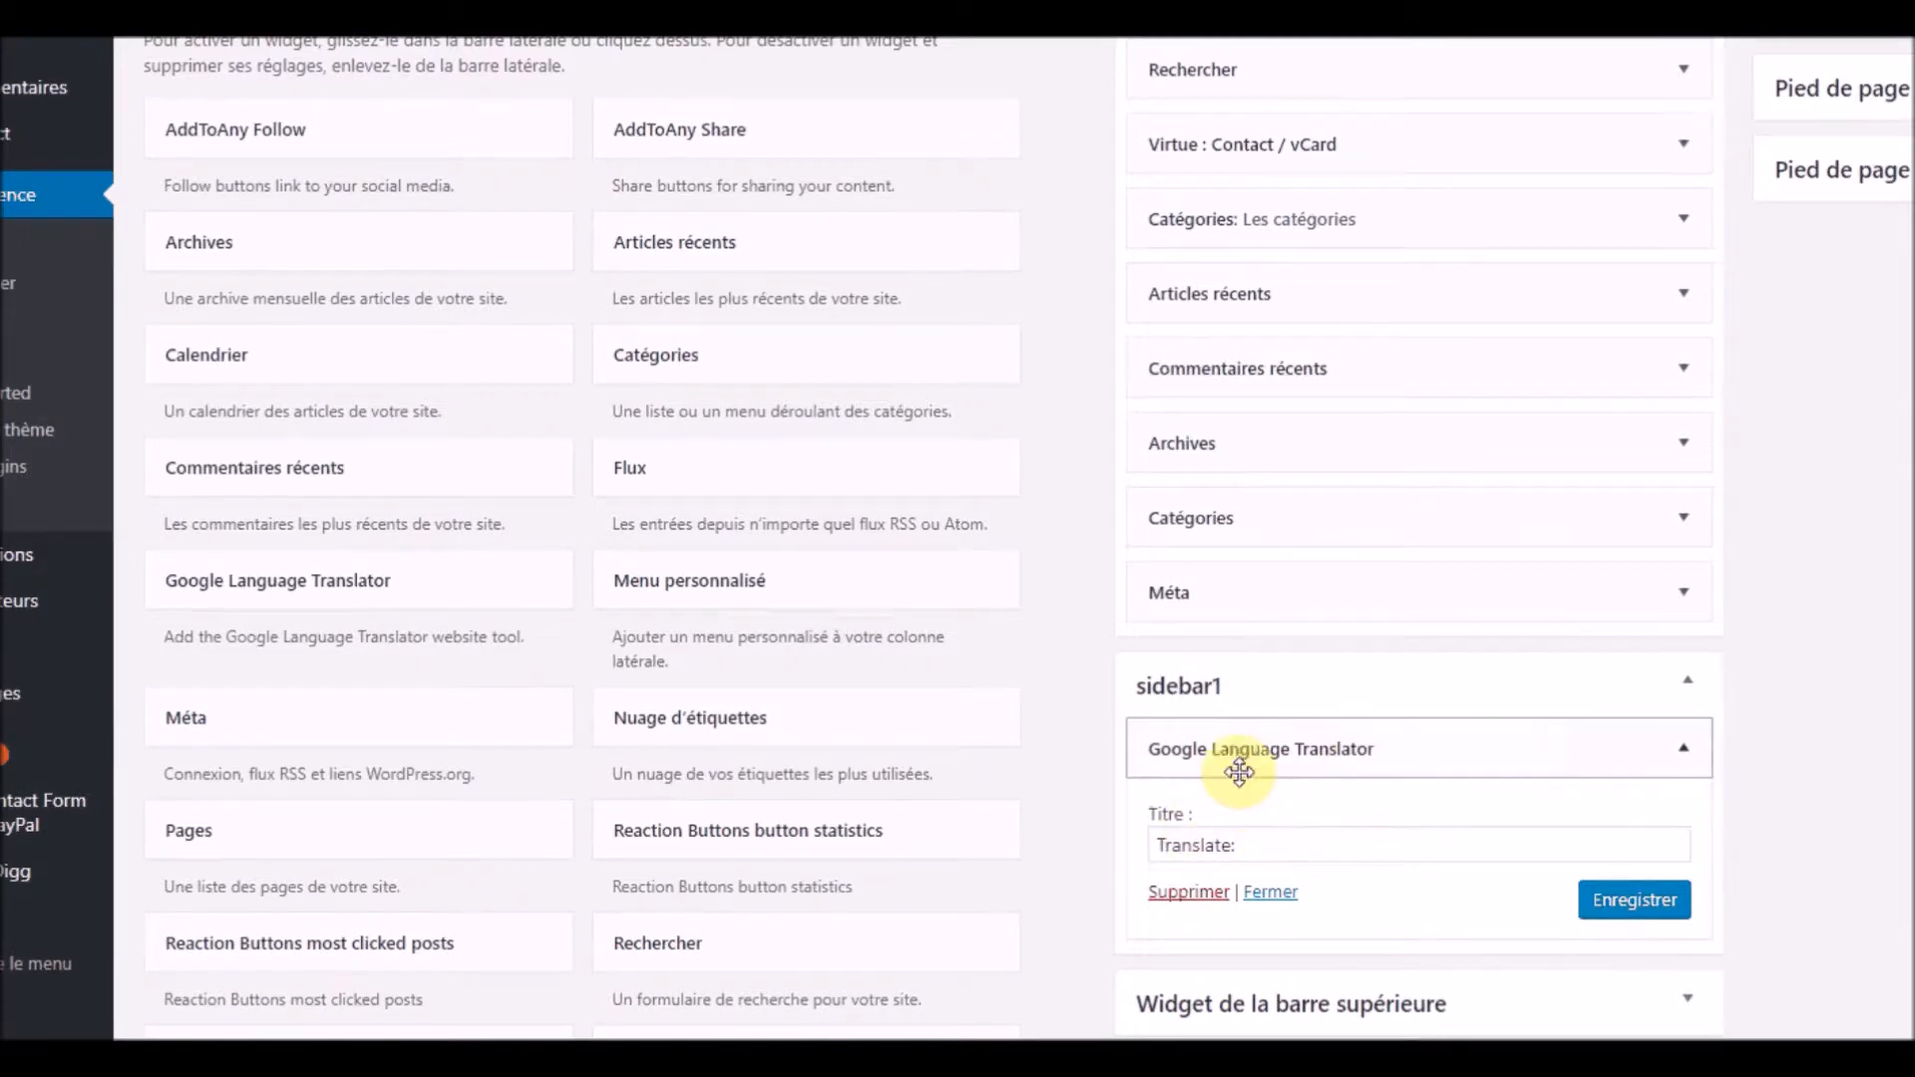
click(1323, 746)
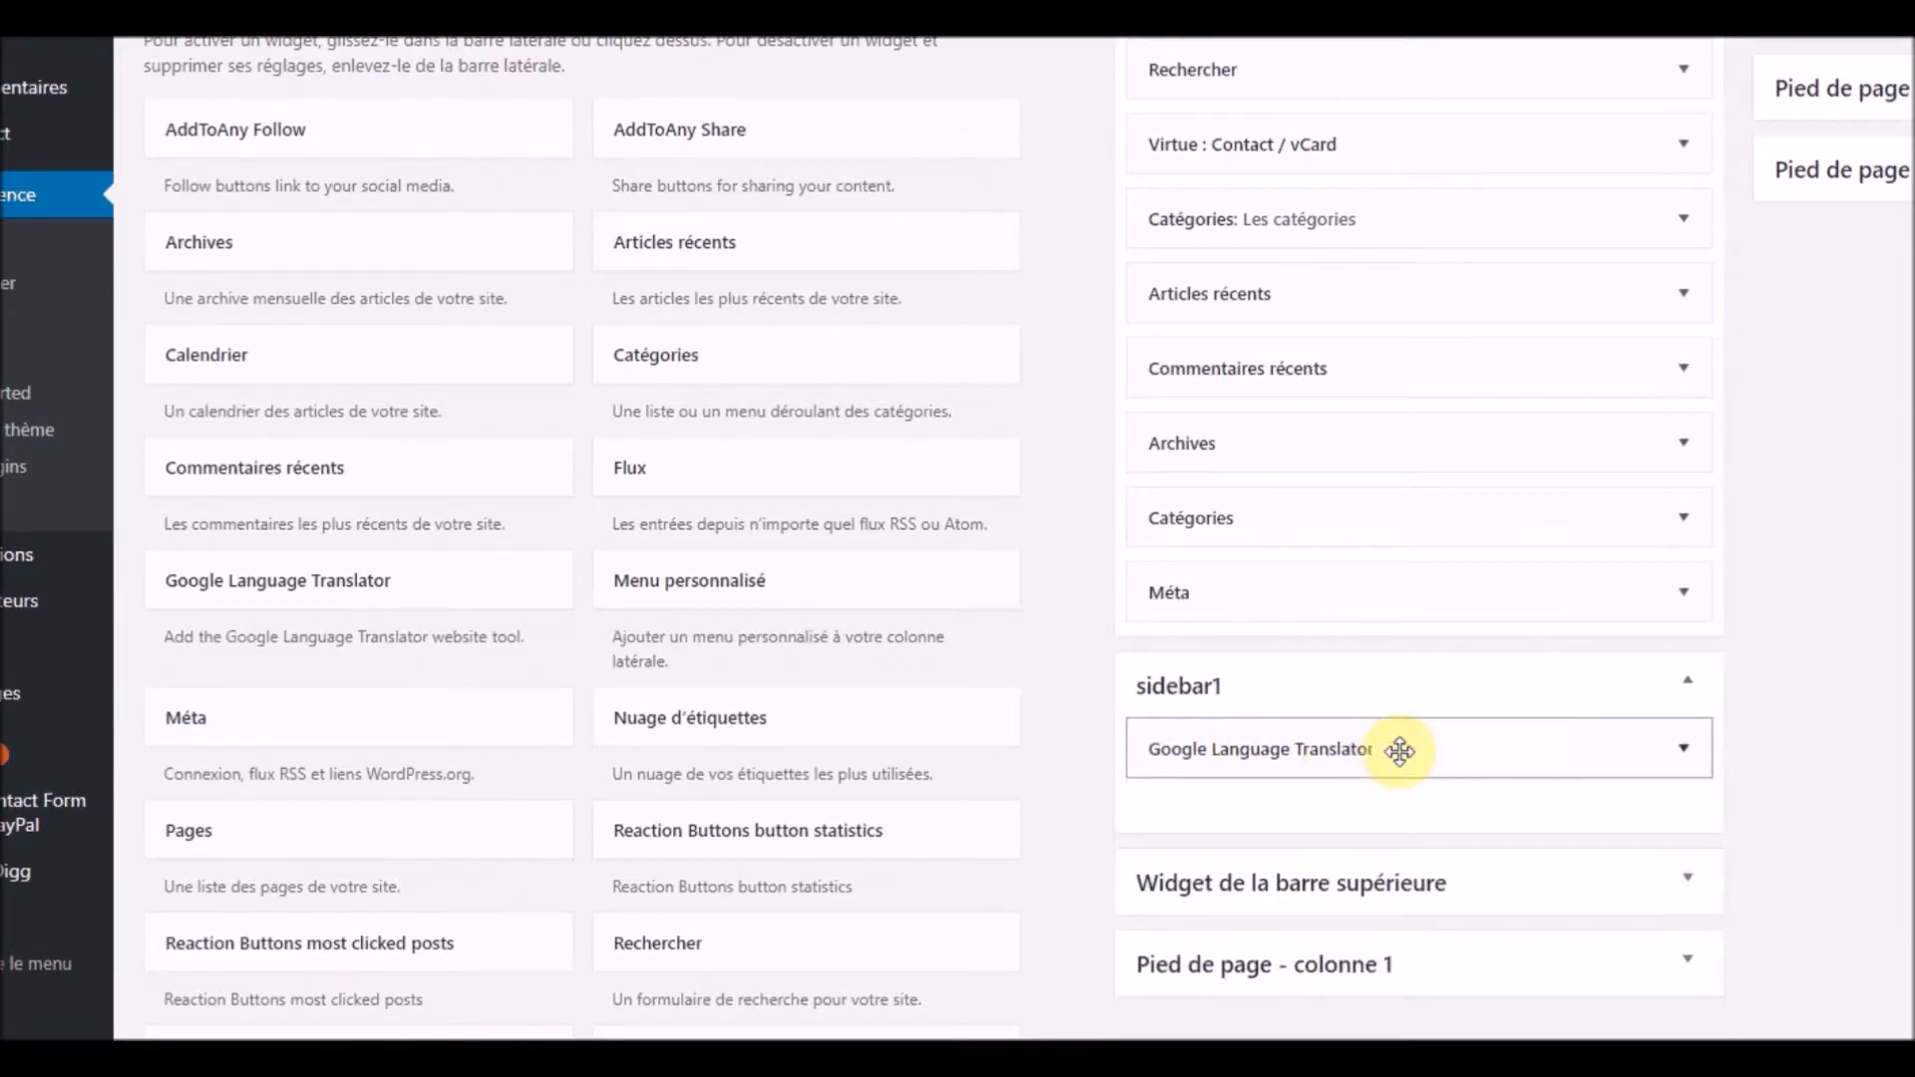
Set the title of the Google Language Translator widget to "Traduire le blog/Translate this blog" and save it
click(1350, 755)
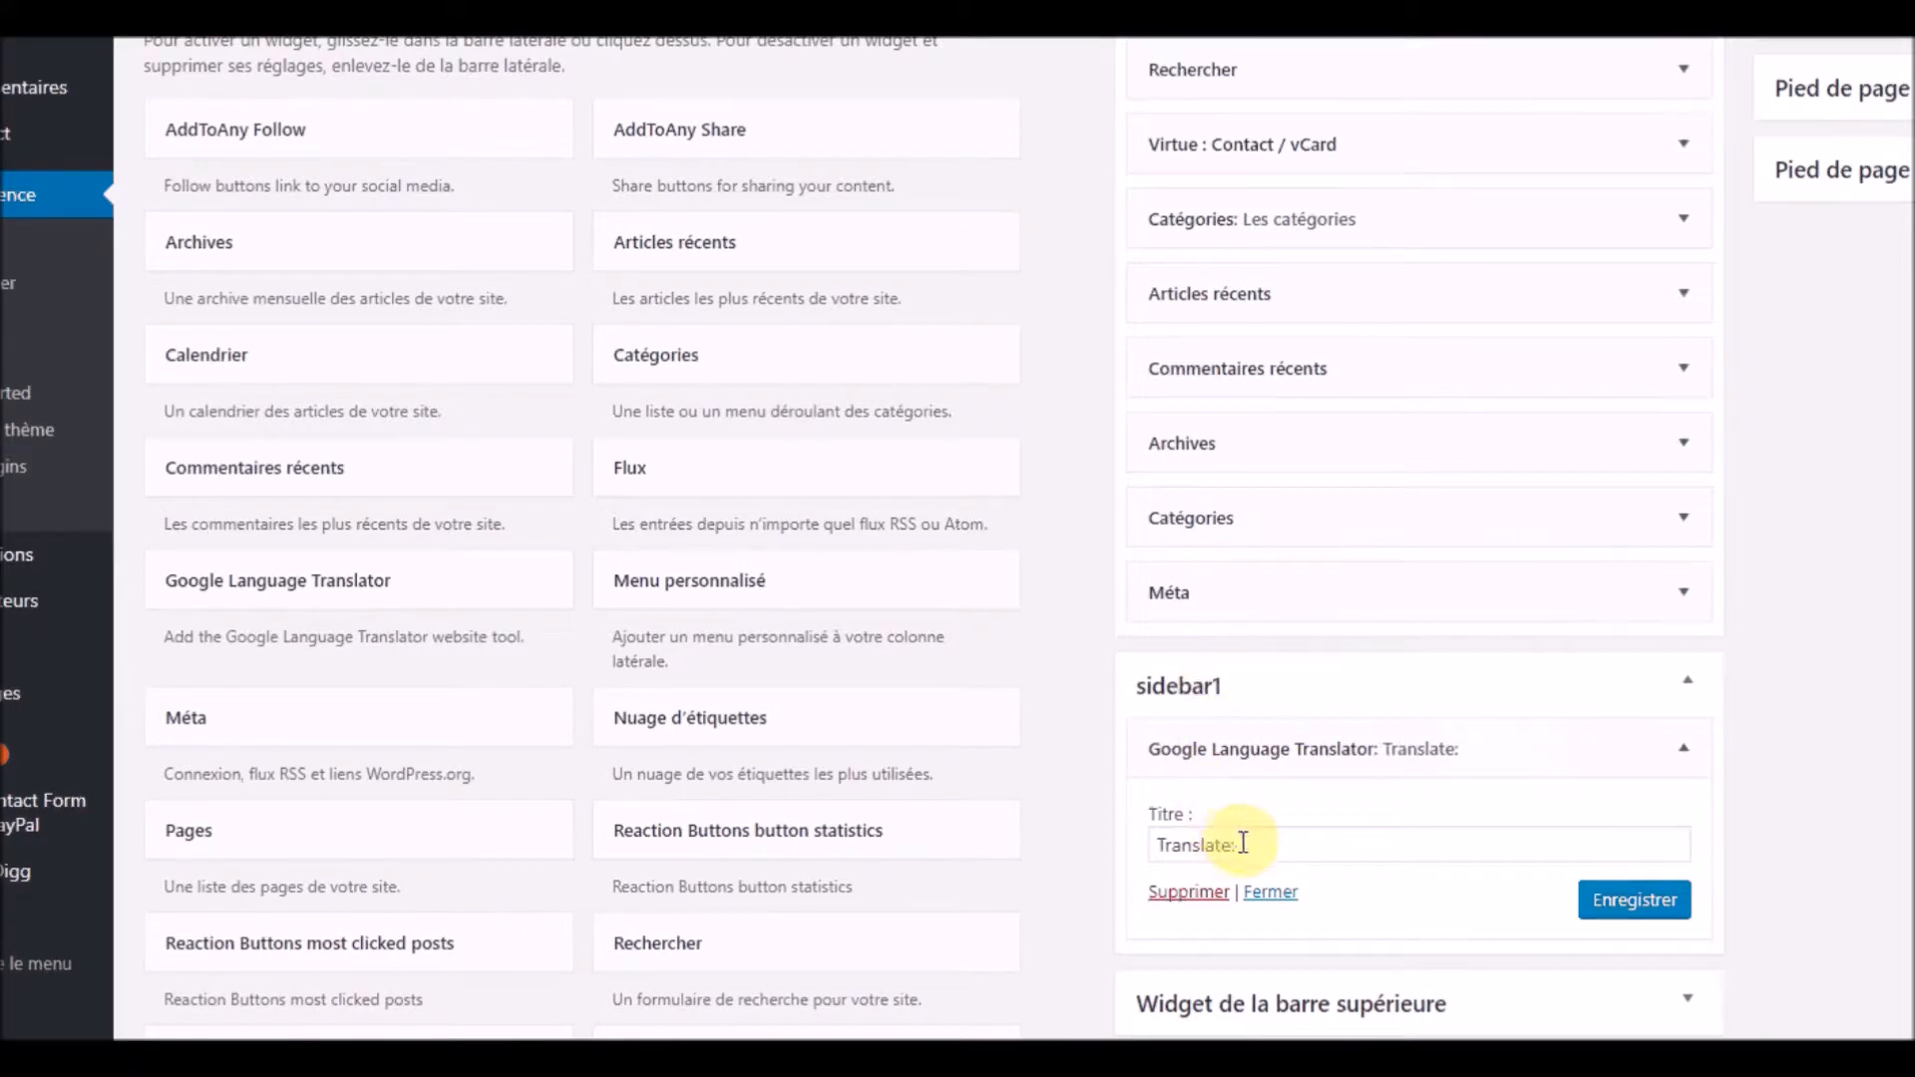
click(1159, 846)
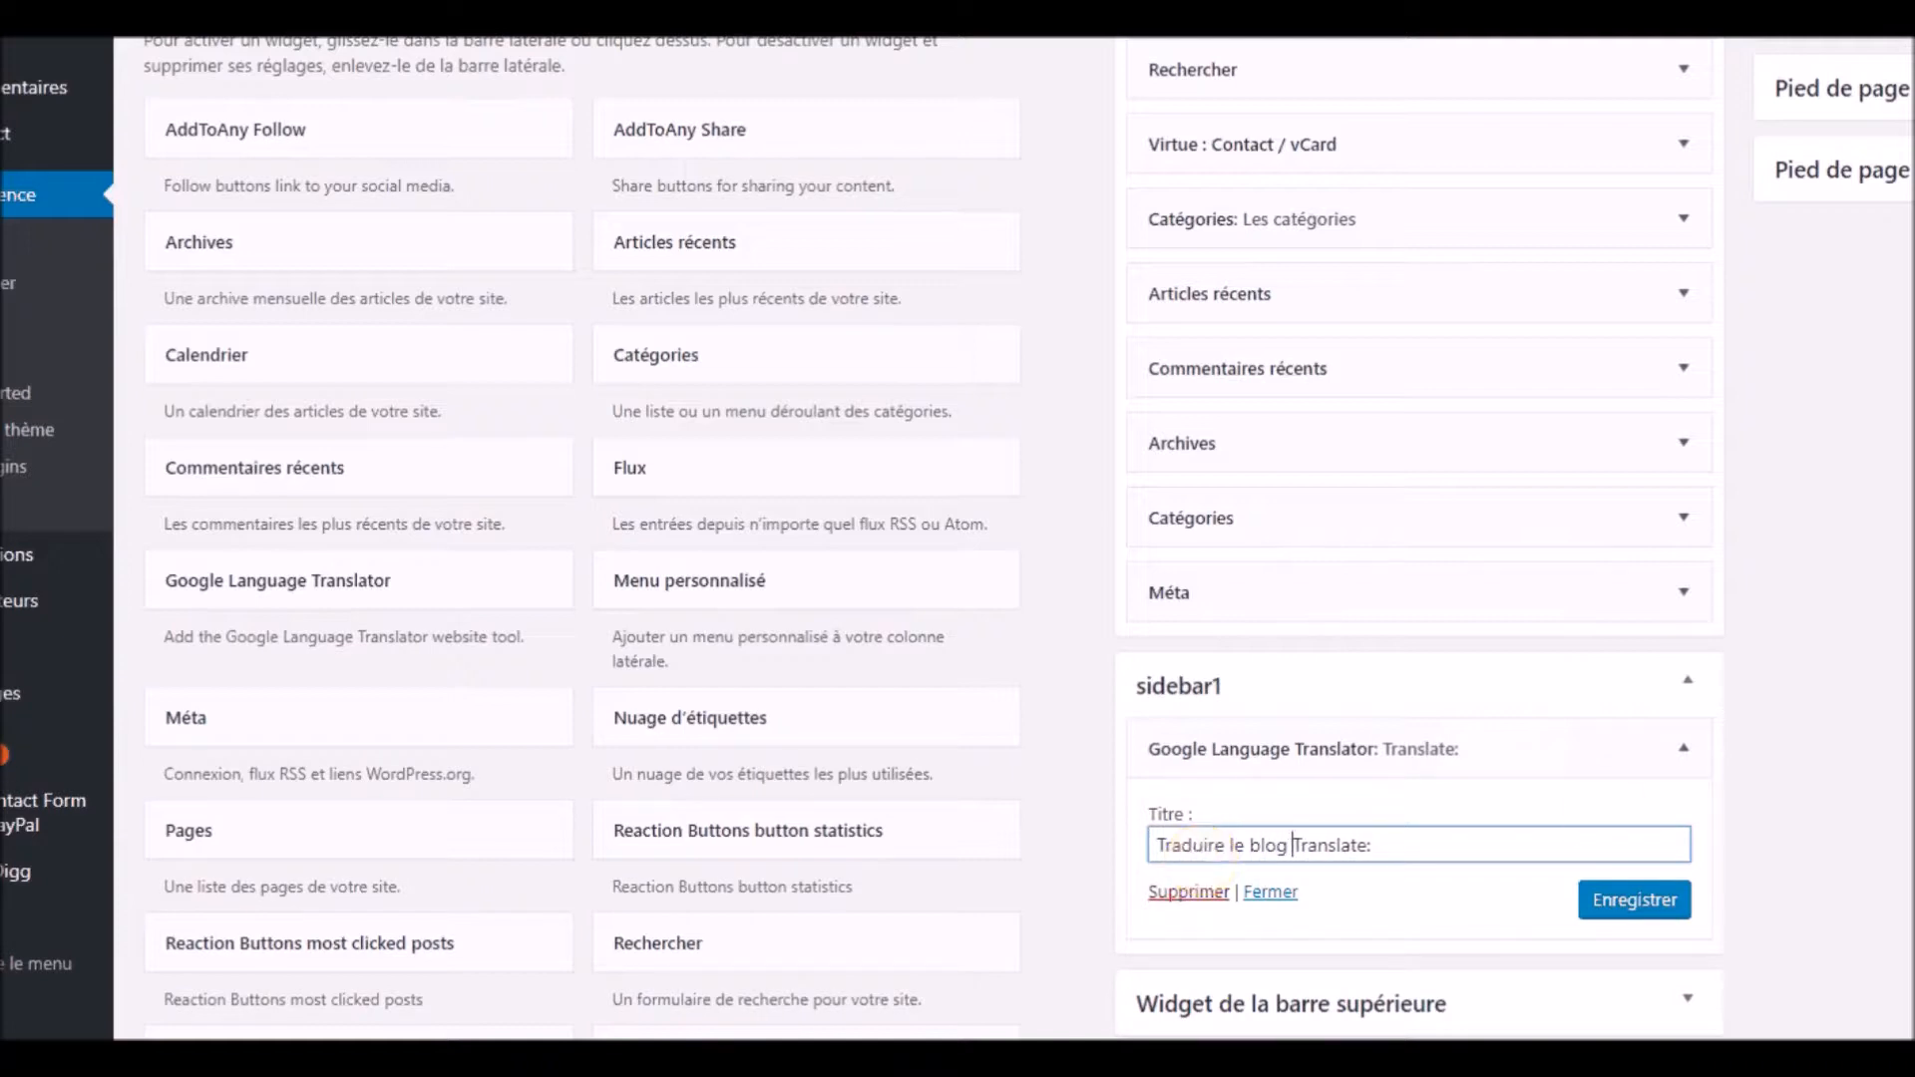
click(1388, 842)
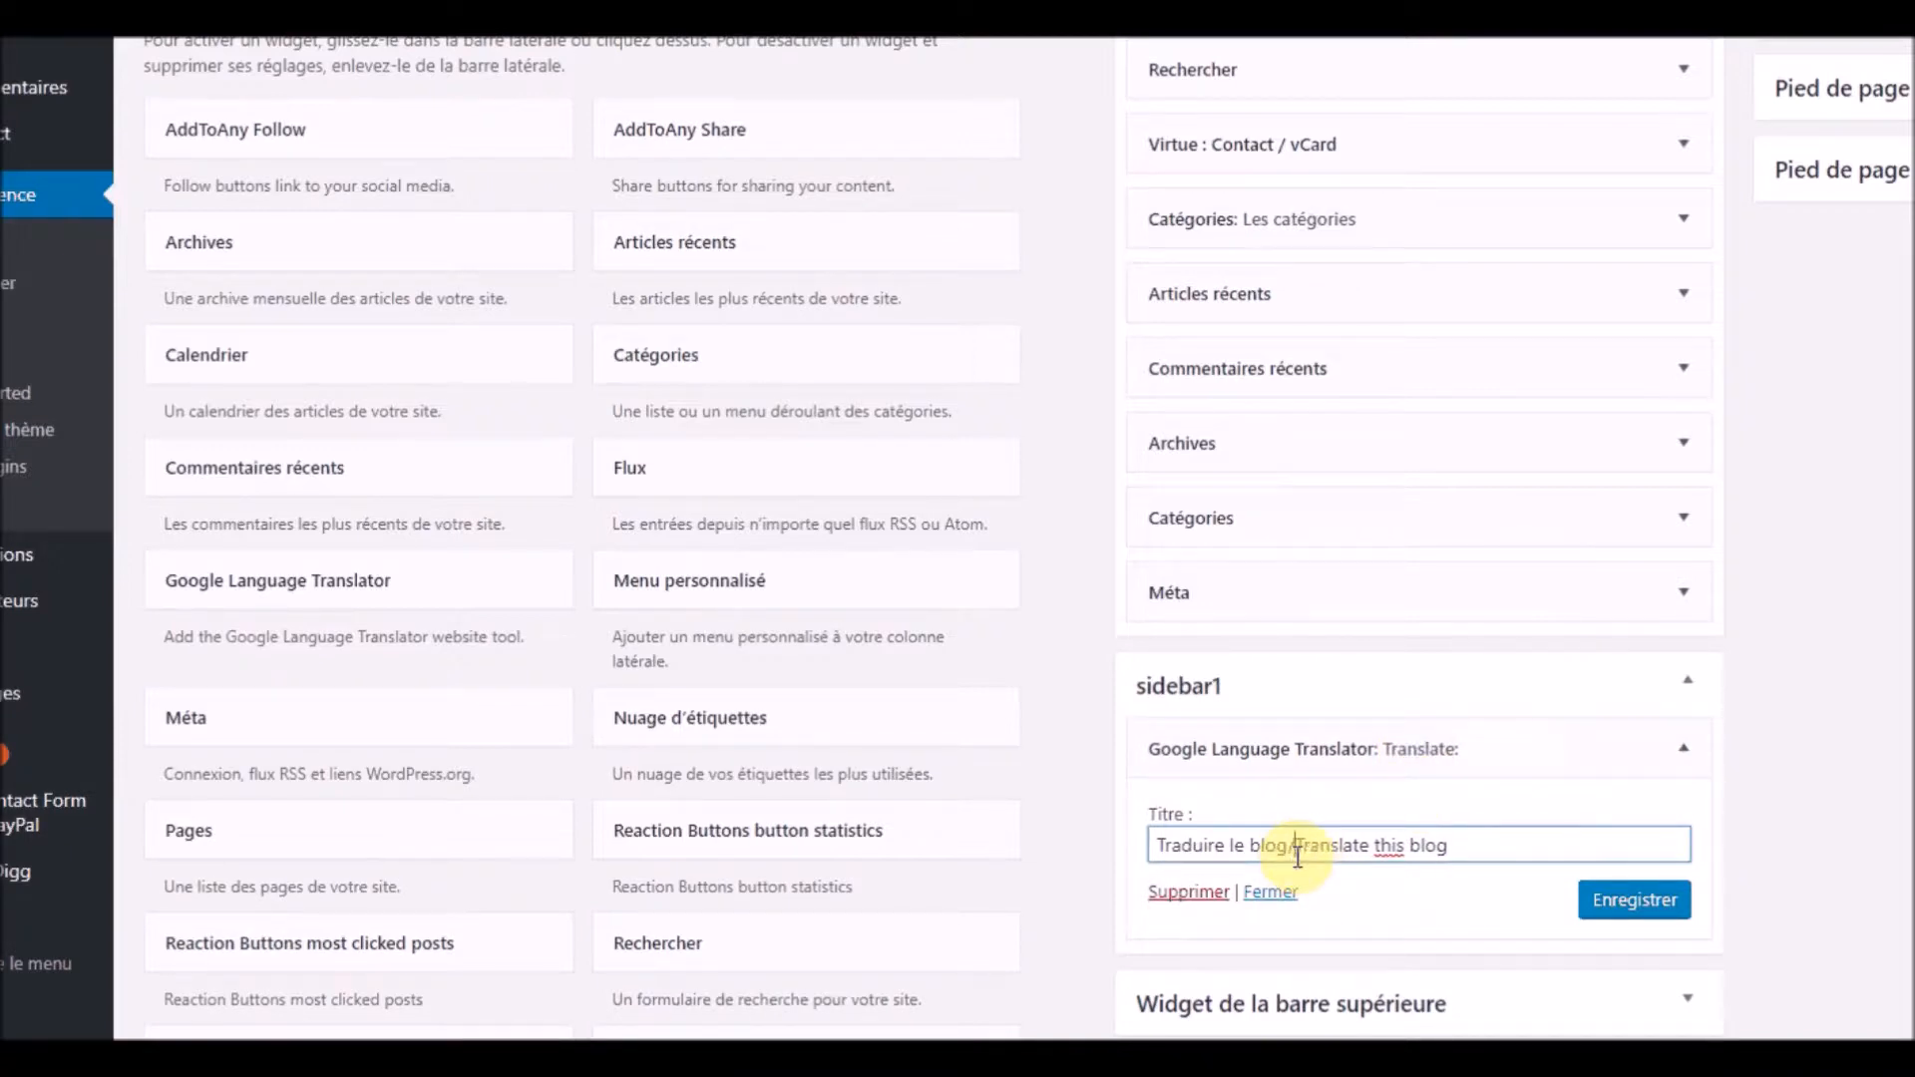
click(1636, 903)
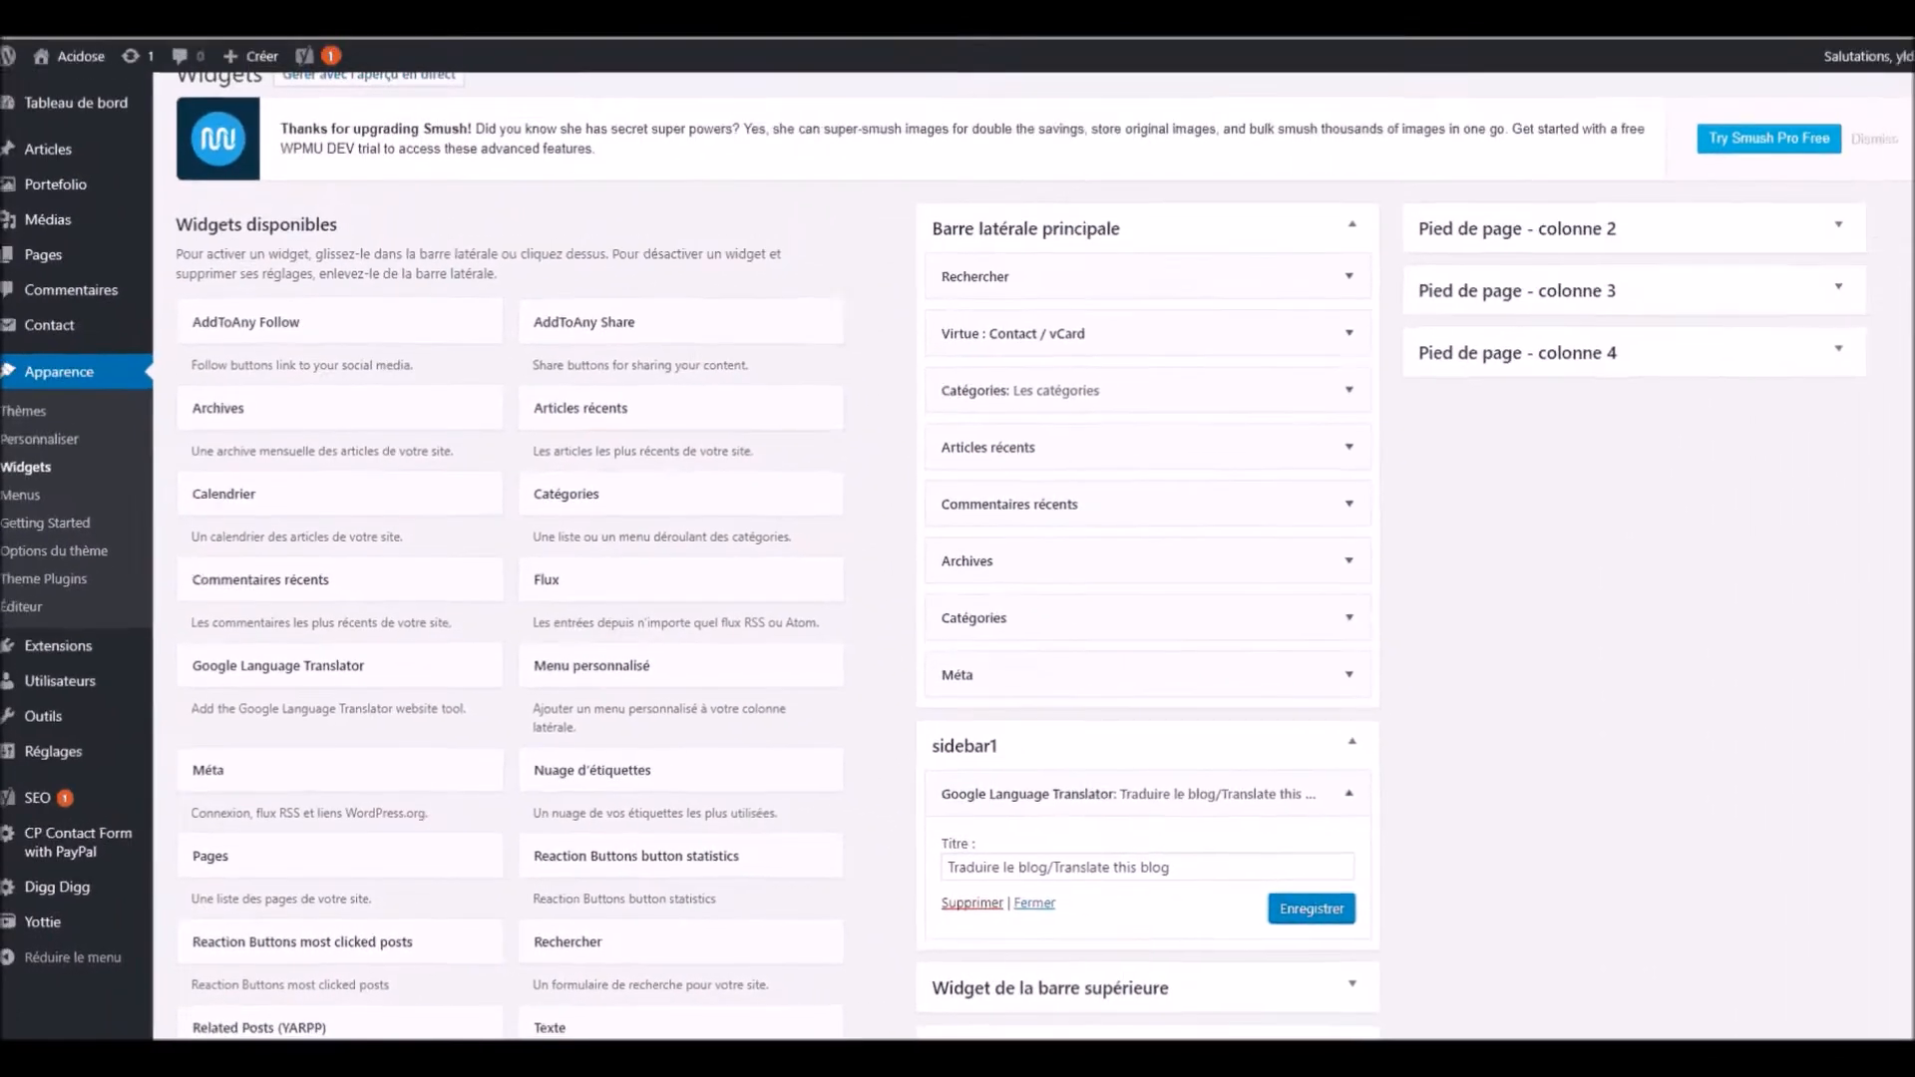
Move the Google Language Translator widget from sidebar1 to below Méta in Barre latérale principale and save it
click(1244, 748)
drag(972, 709, 868, 703)
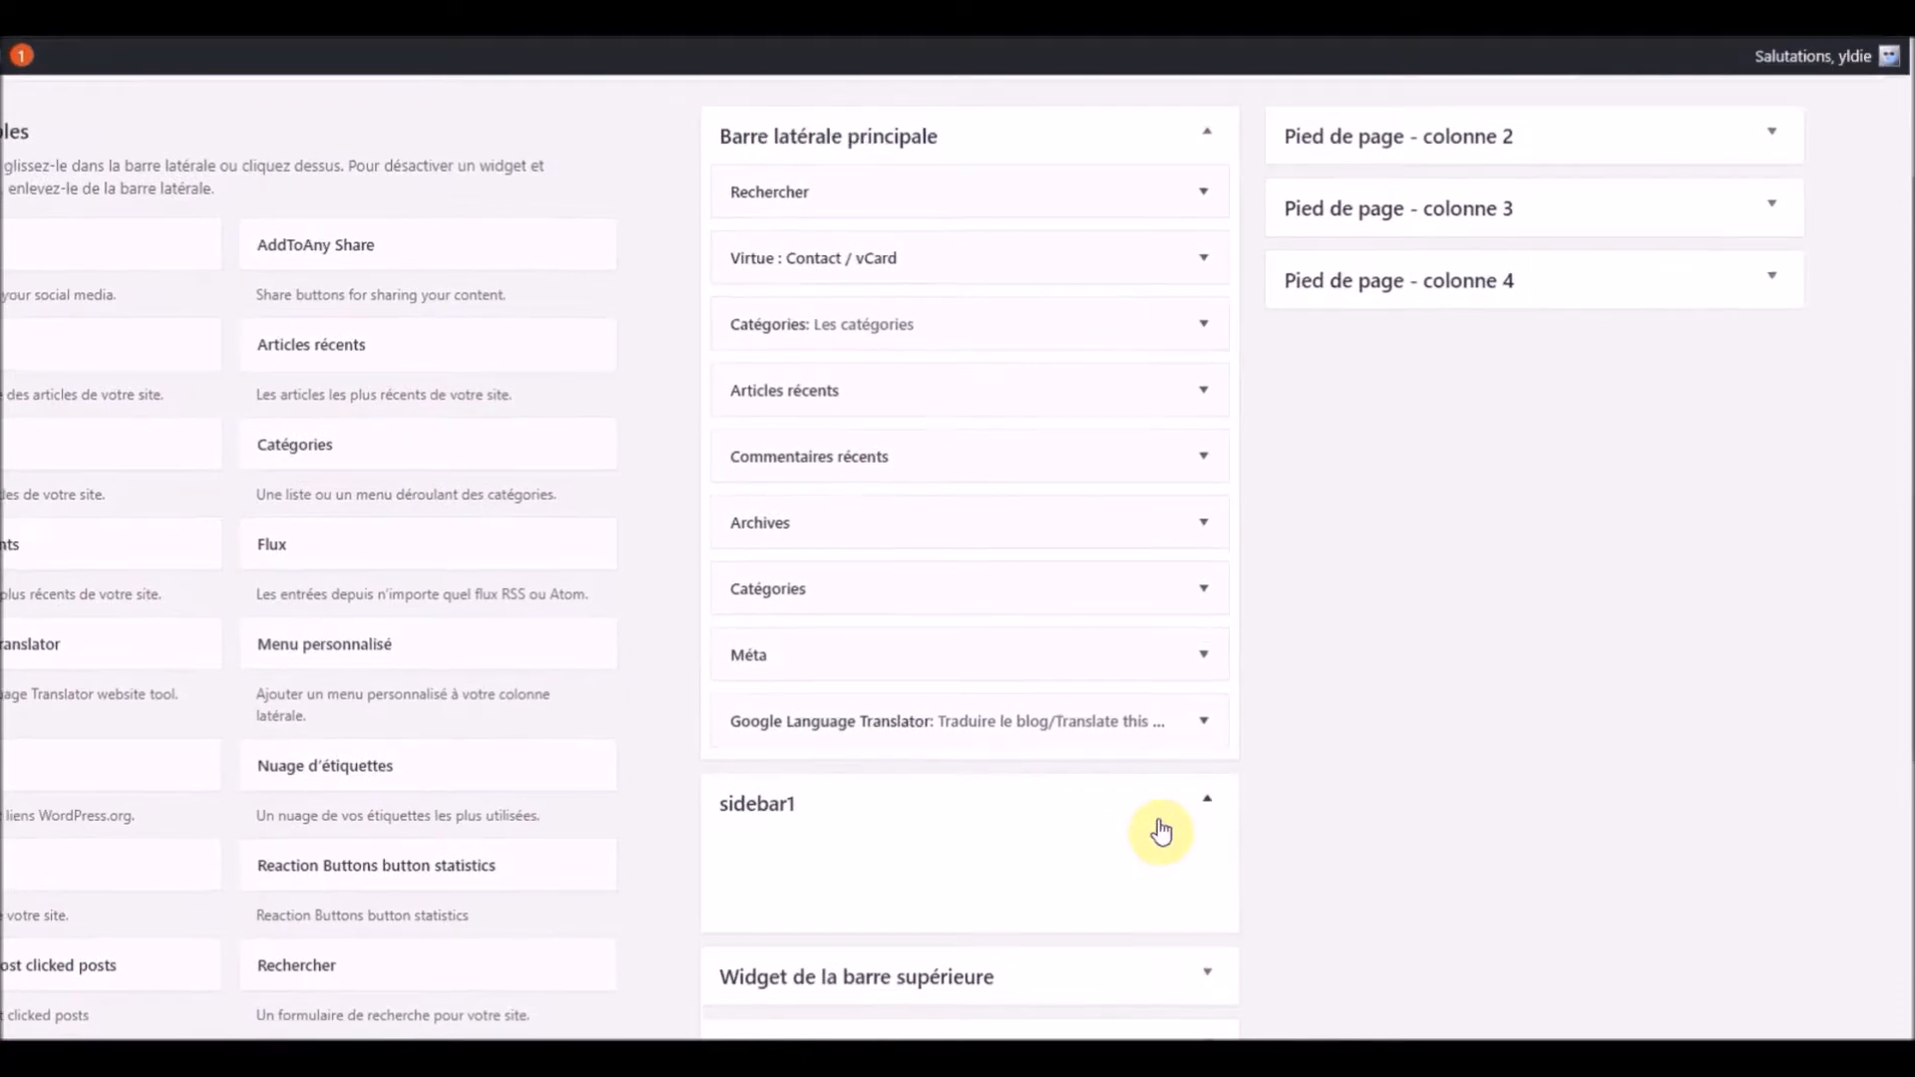
click(1204, 722)
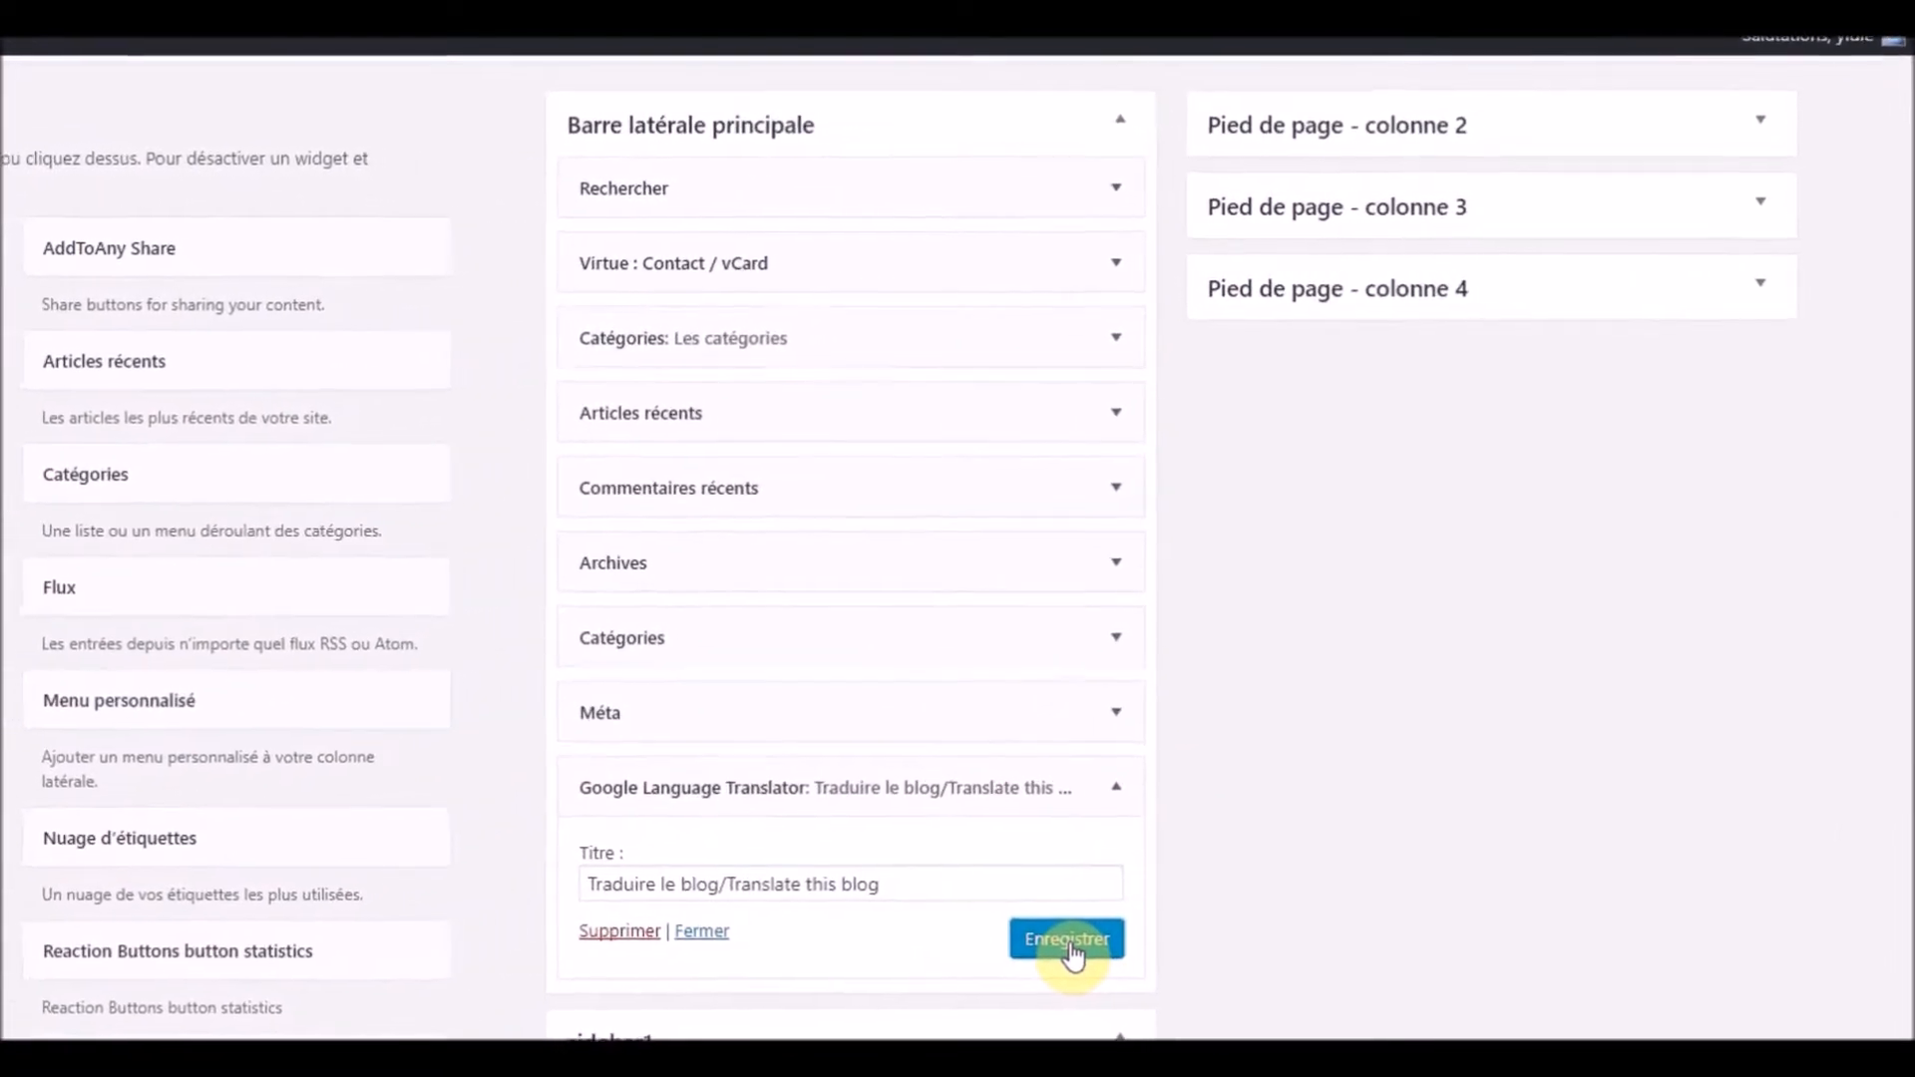
click(1013, 989)
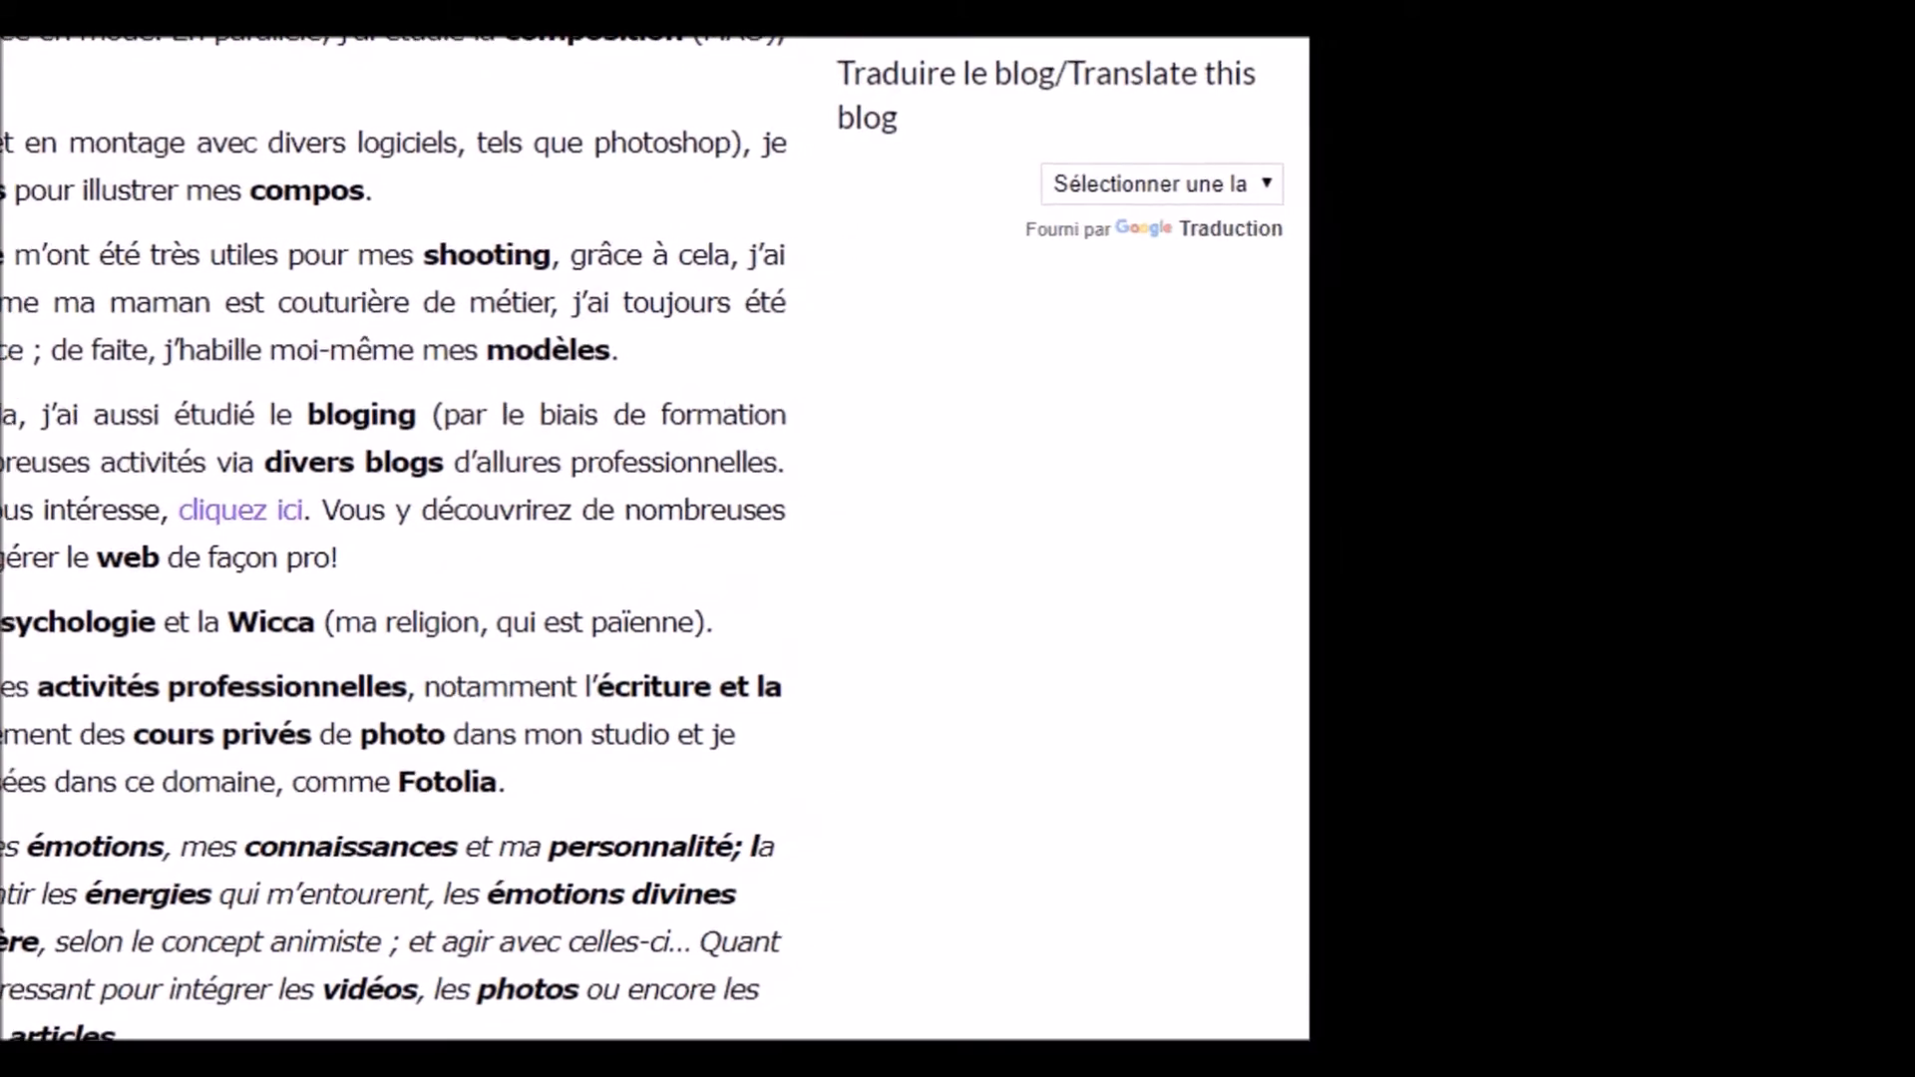
Translate the public "A propos du label acidose" page into Anglais with the translation widget below Méta
scroll(738, 214, up, 4)
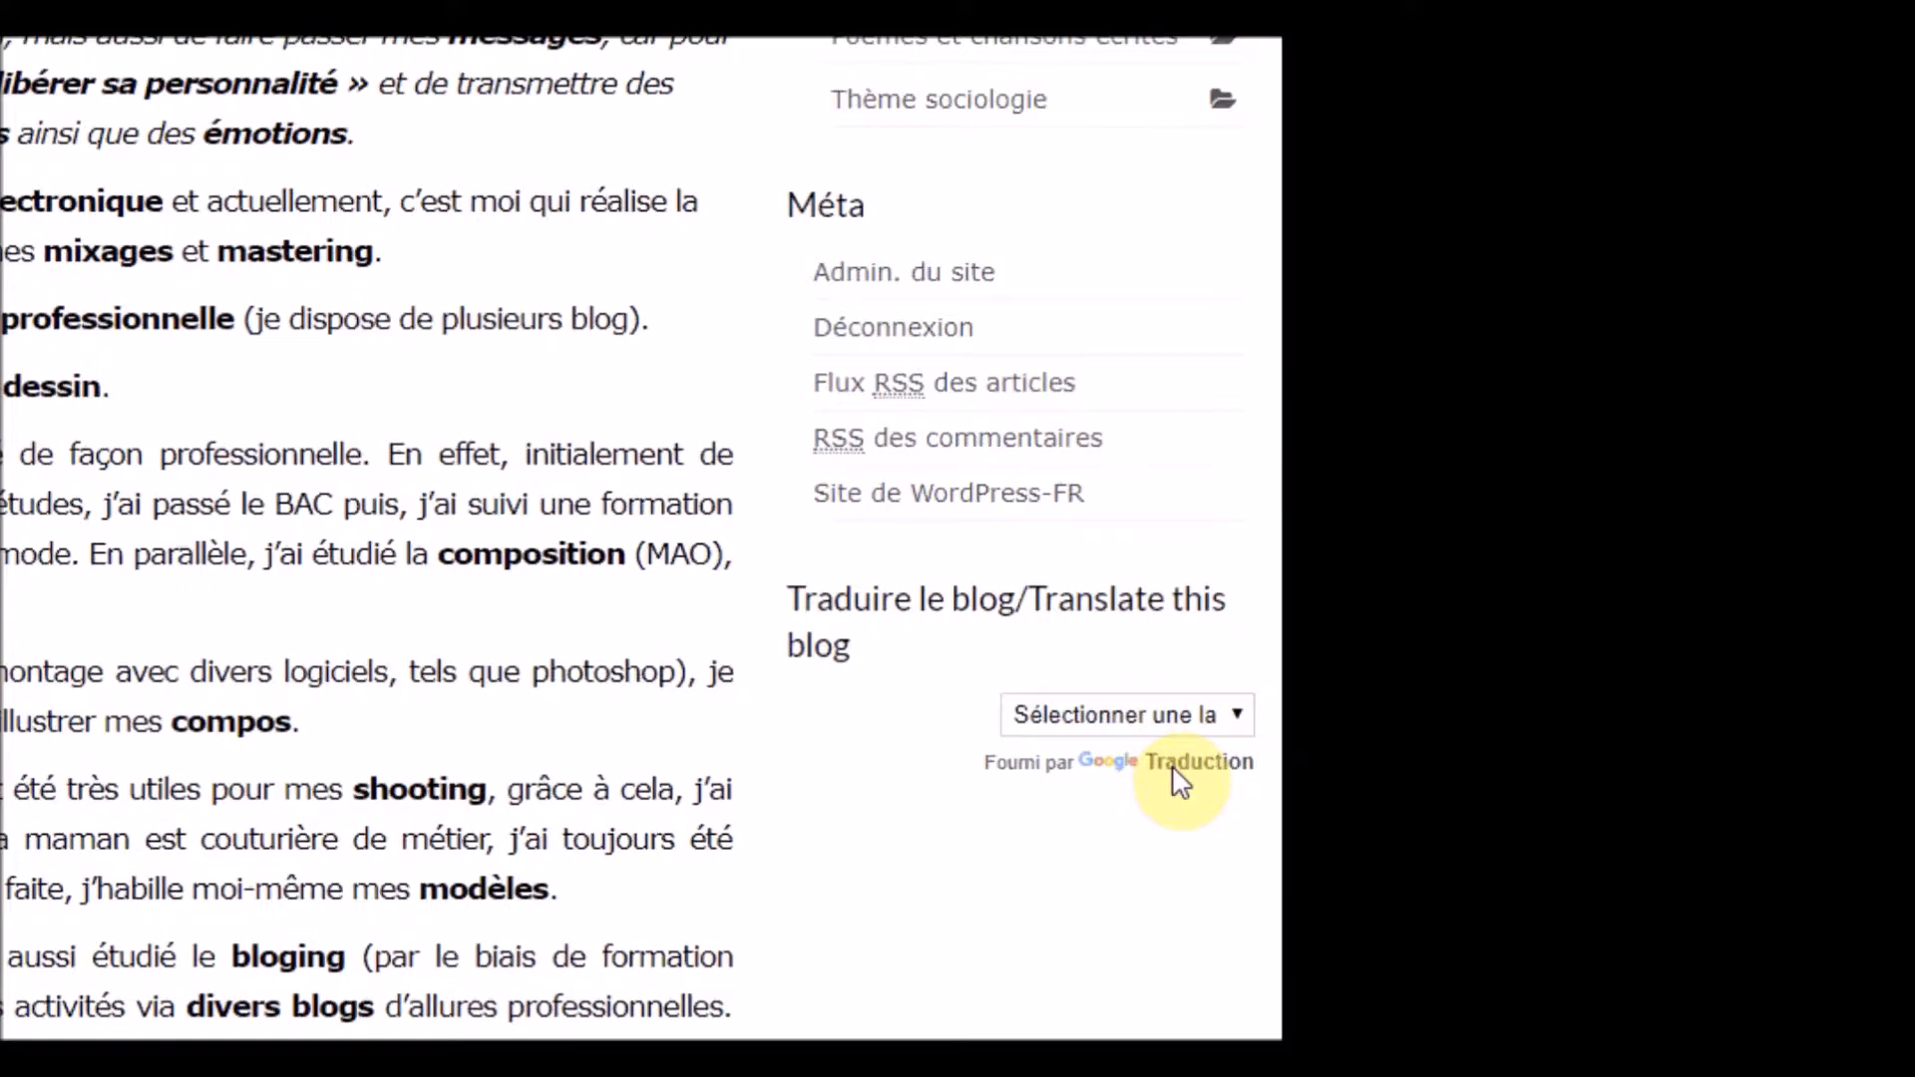
scroll(1189, 755, up, 3)
scroll(1148, 538, up, 2)
scroll(1043, 757, down, 3)
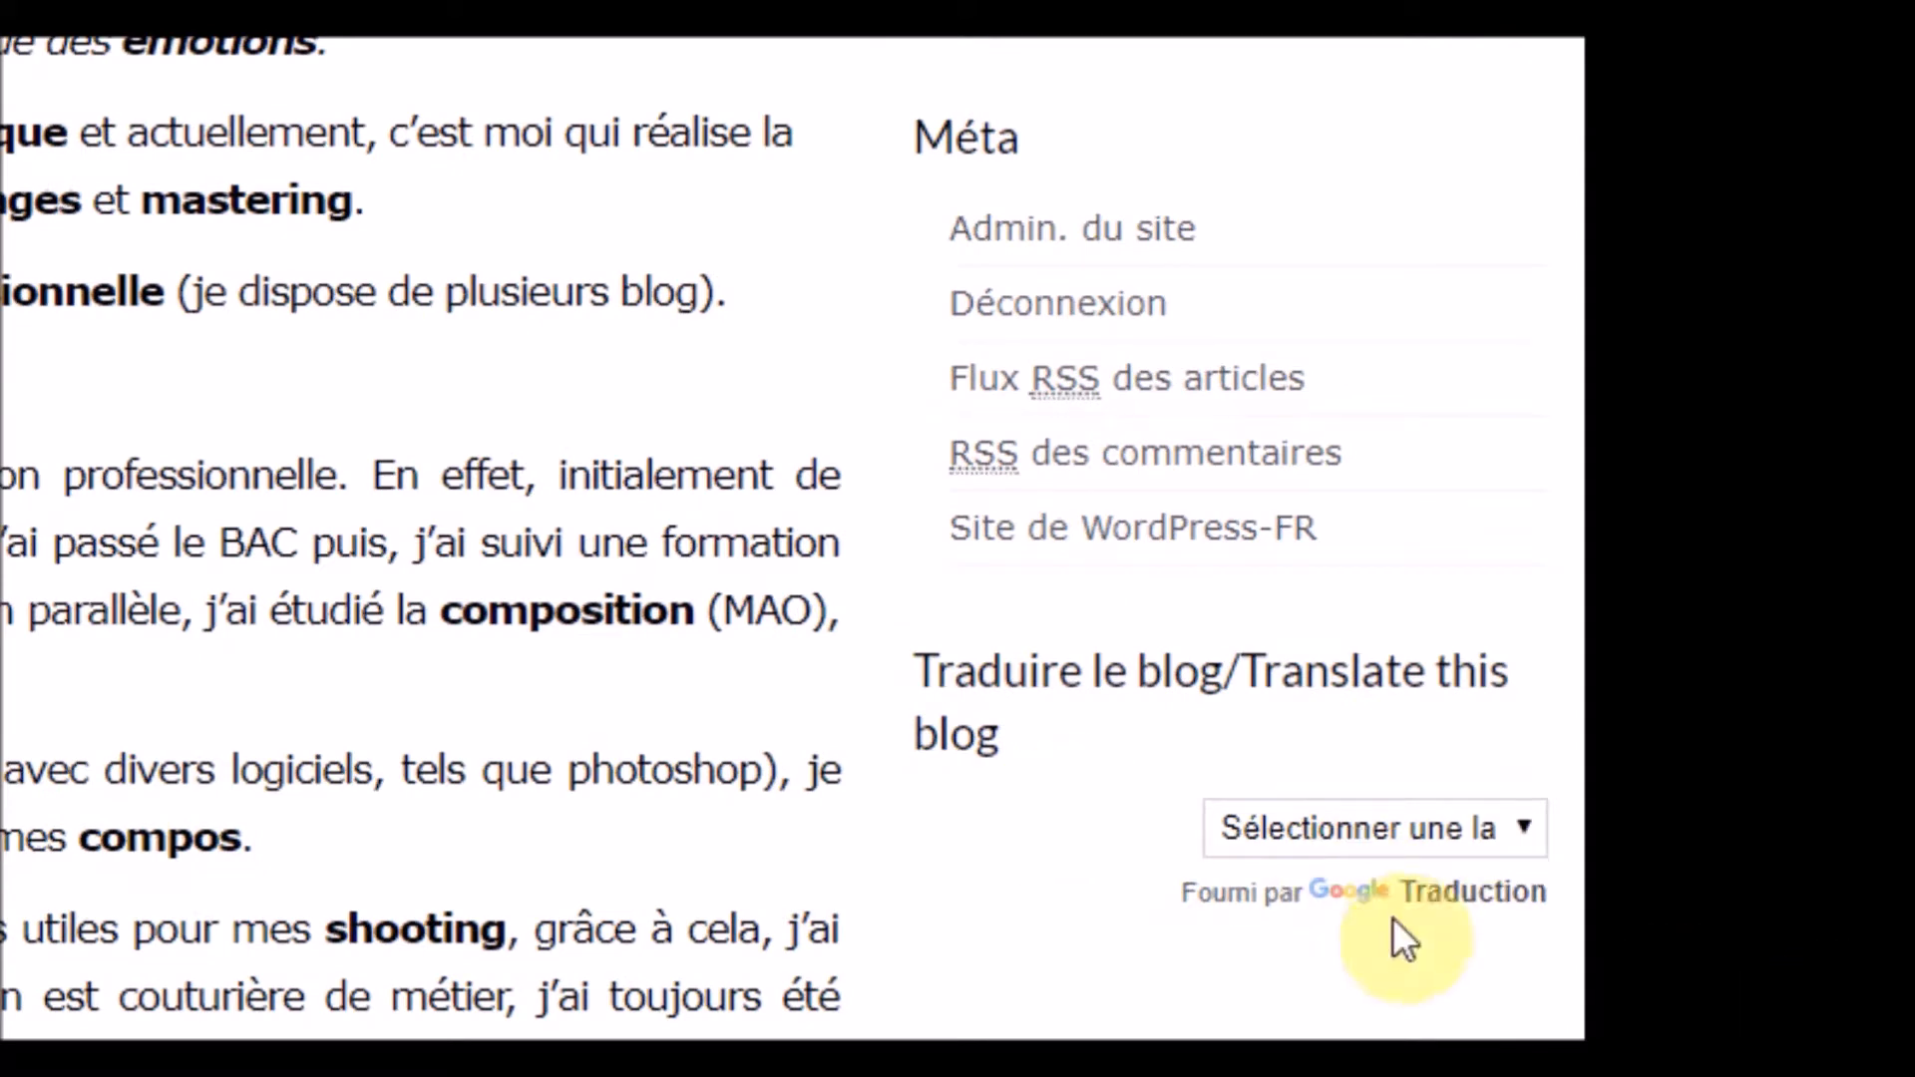
click(1524, 840)
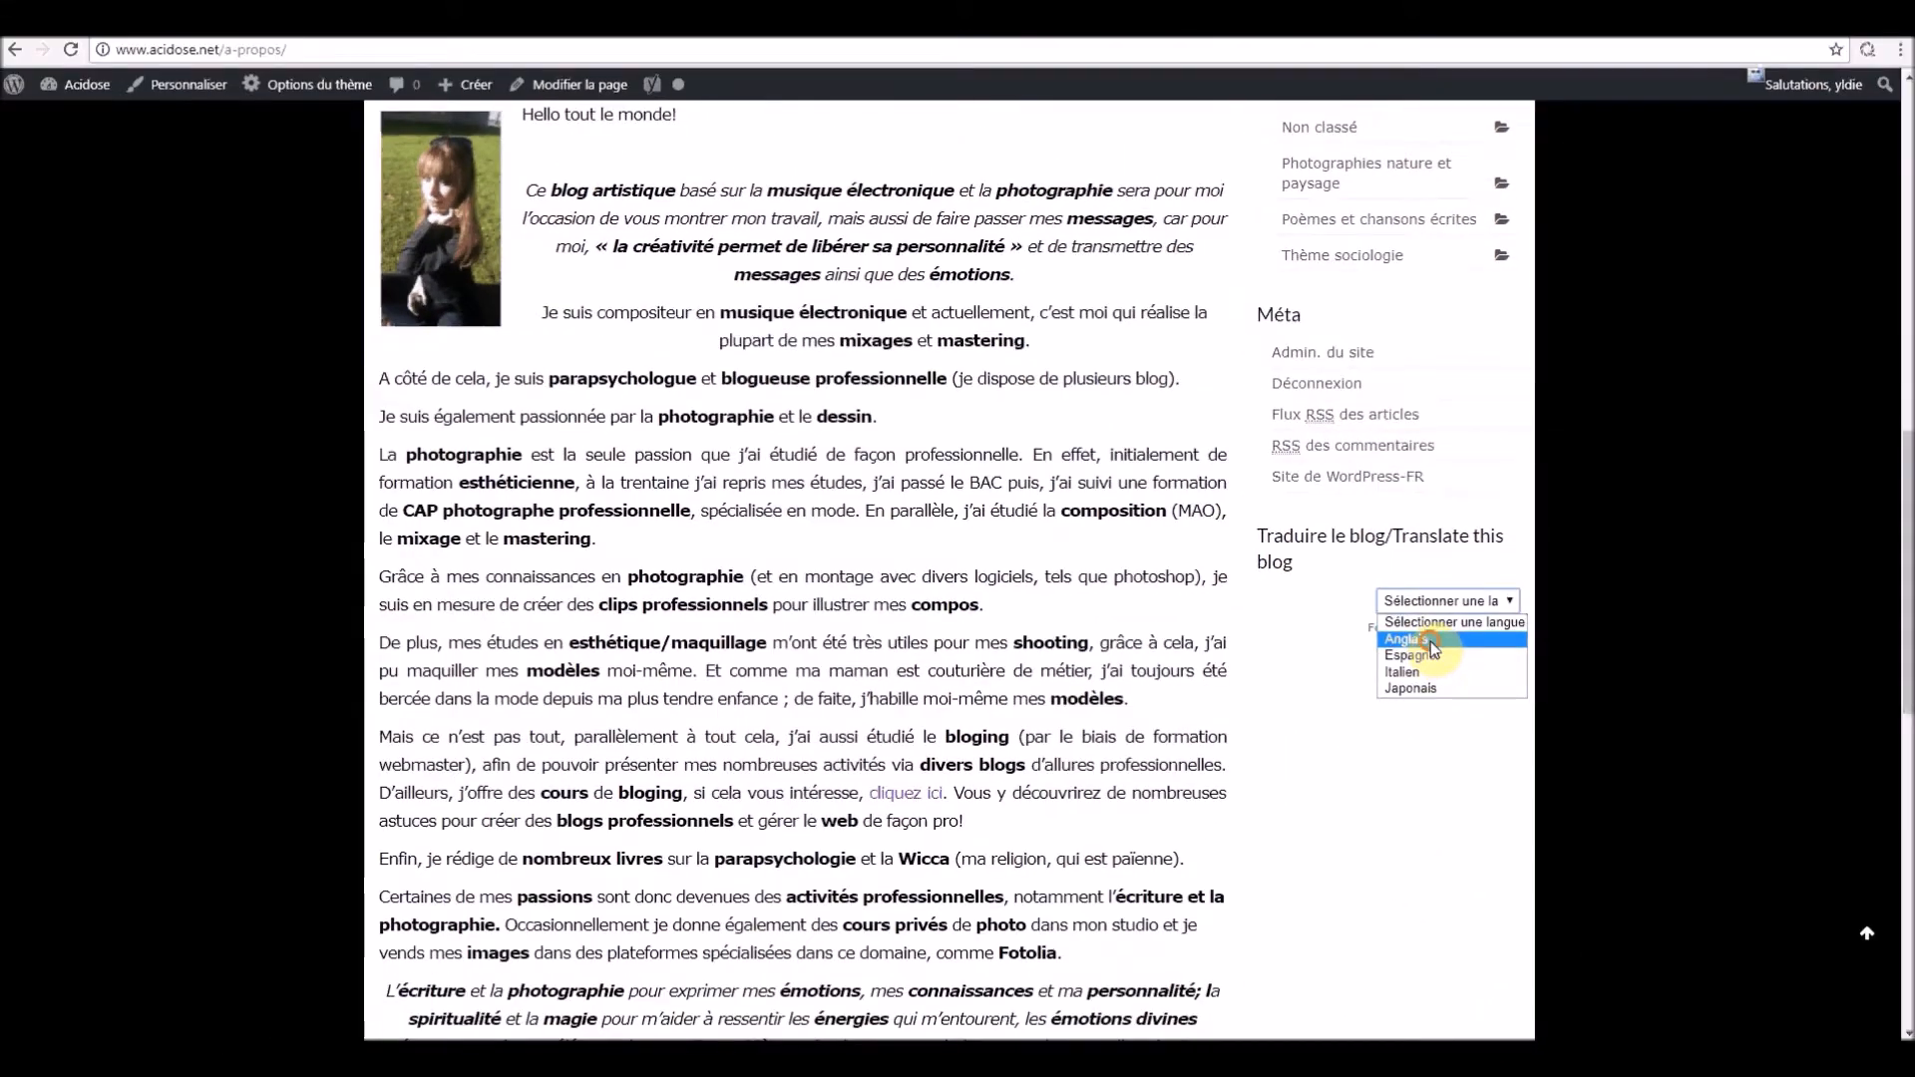
click(1432, 643)
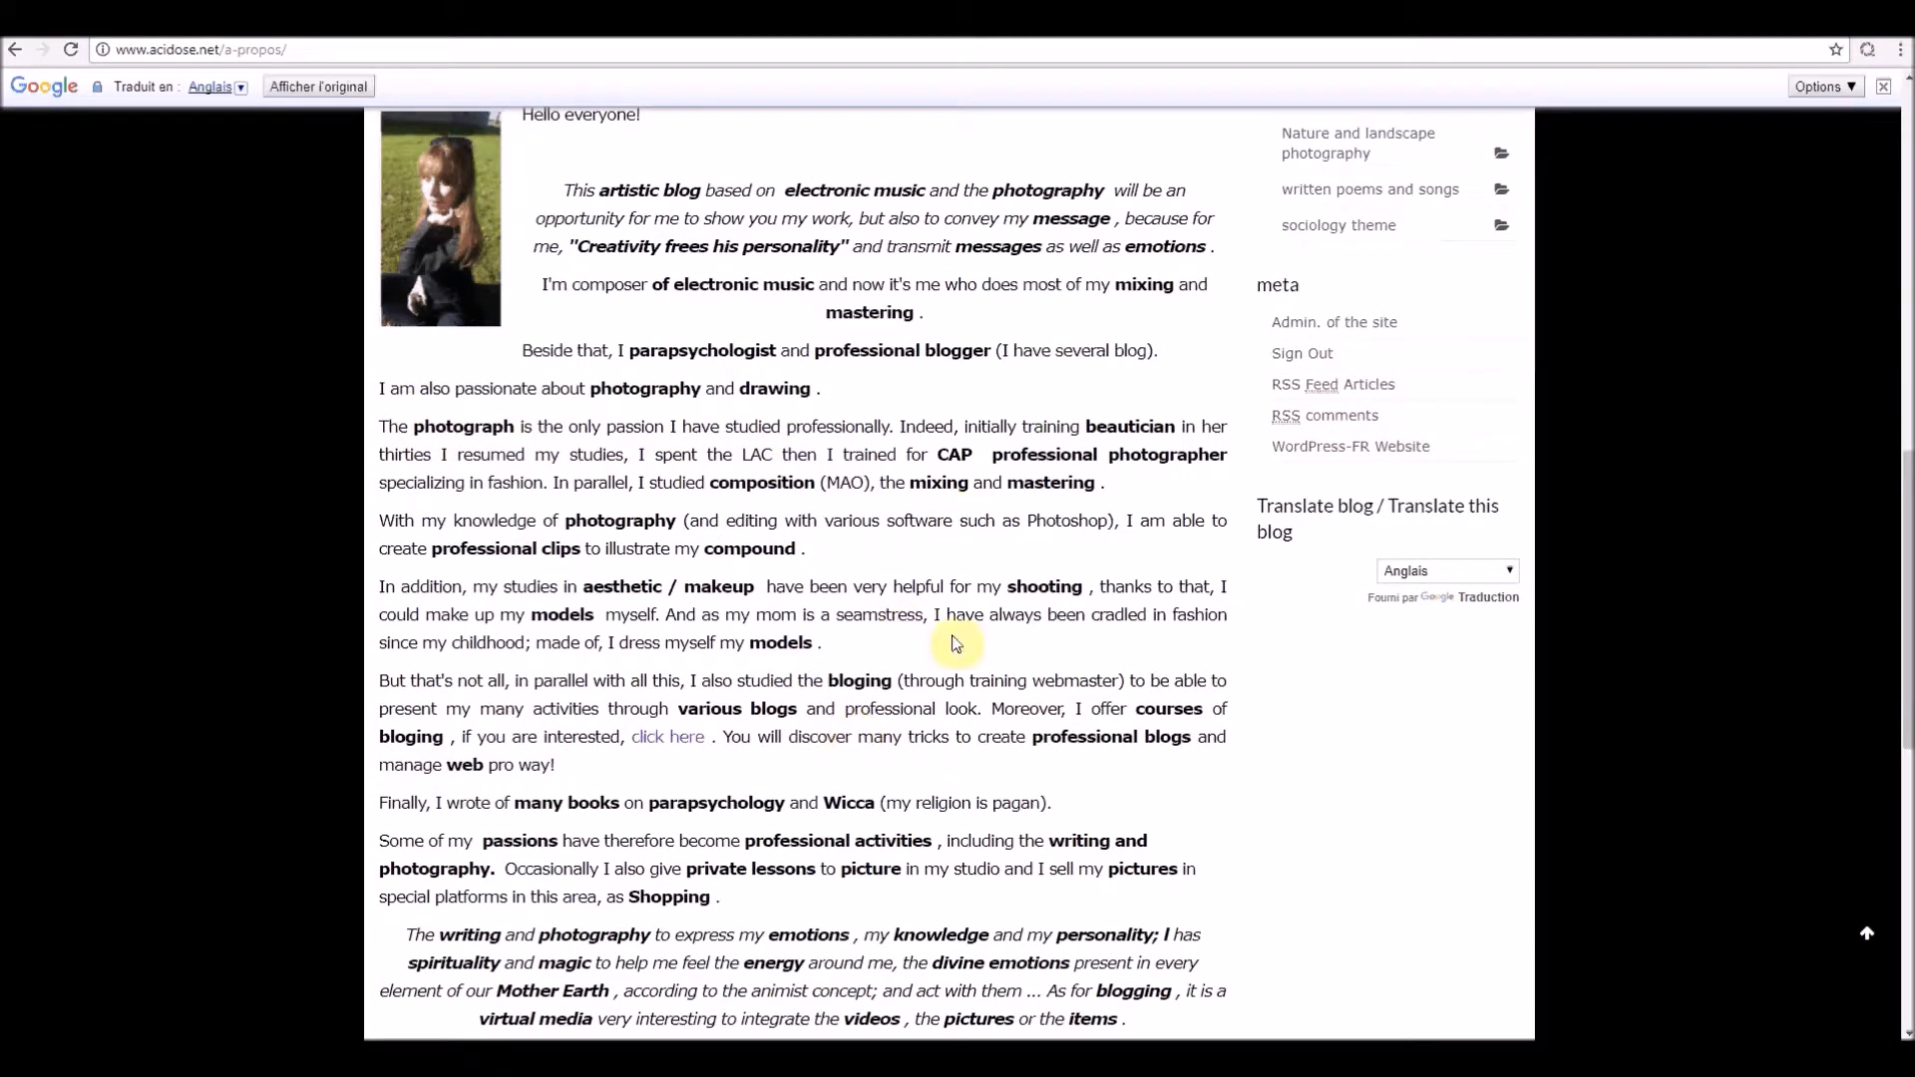
Check the English version of the page and set the translation widget back to Français
scroll(955, 643, down, 7)
scroll(948, 670, up, 5)
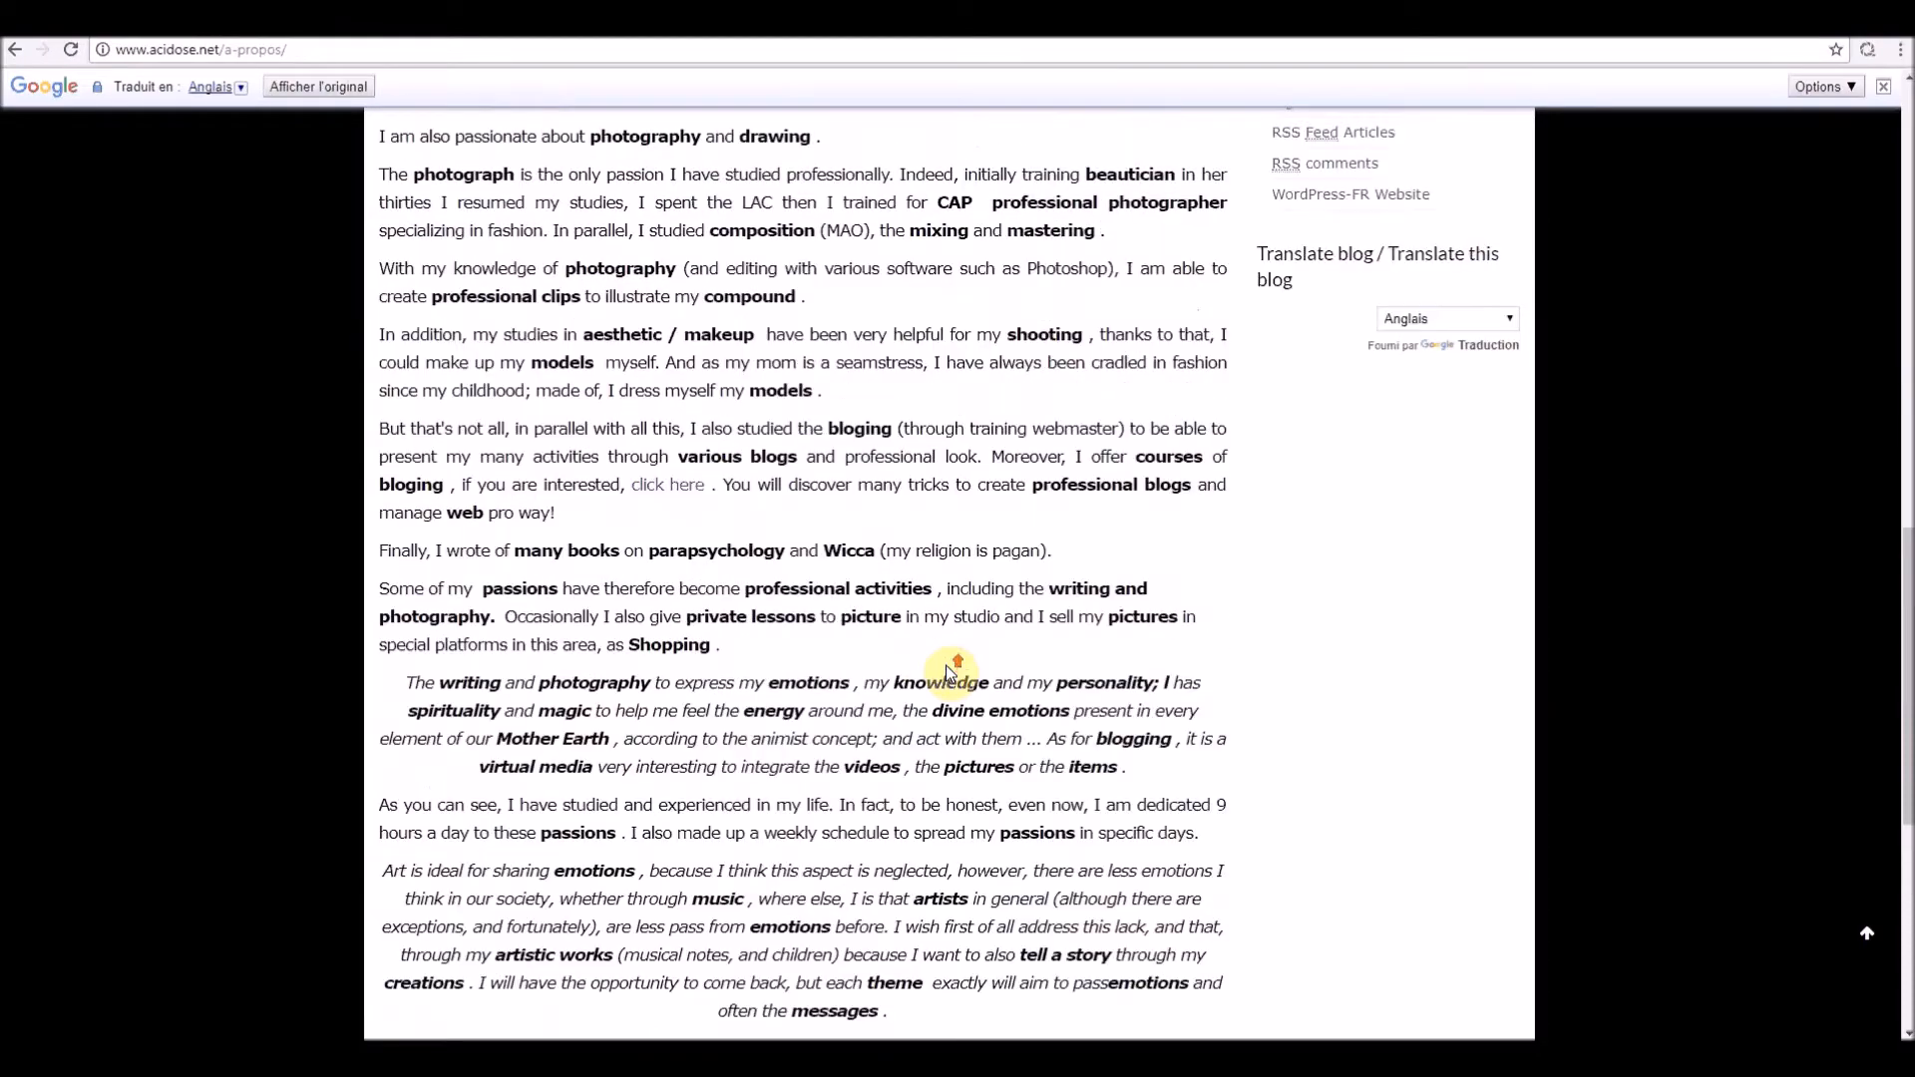
scroll(946, 666, up, 4)
scroll(948, 663, up, 7)
scroll(950, 656, down, 10)
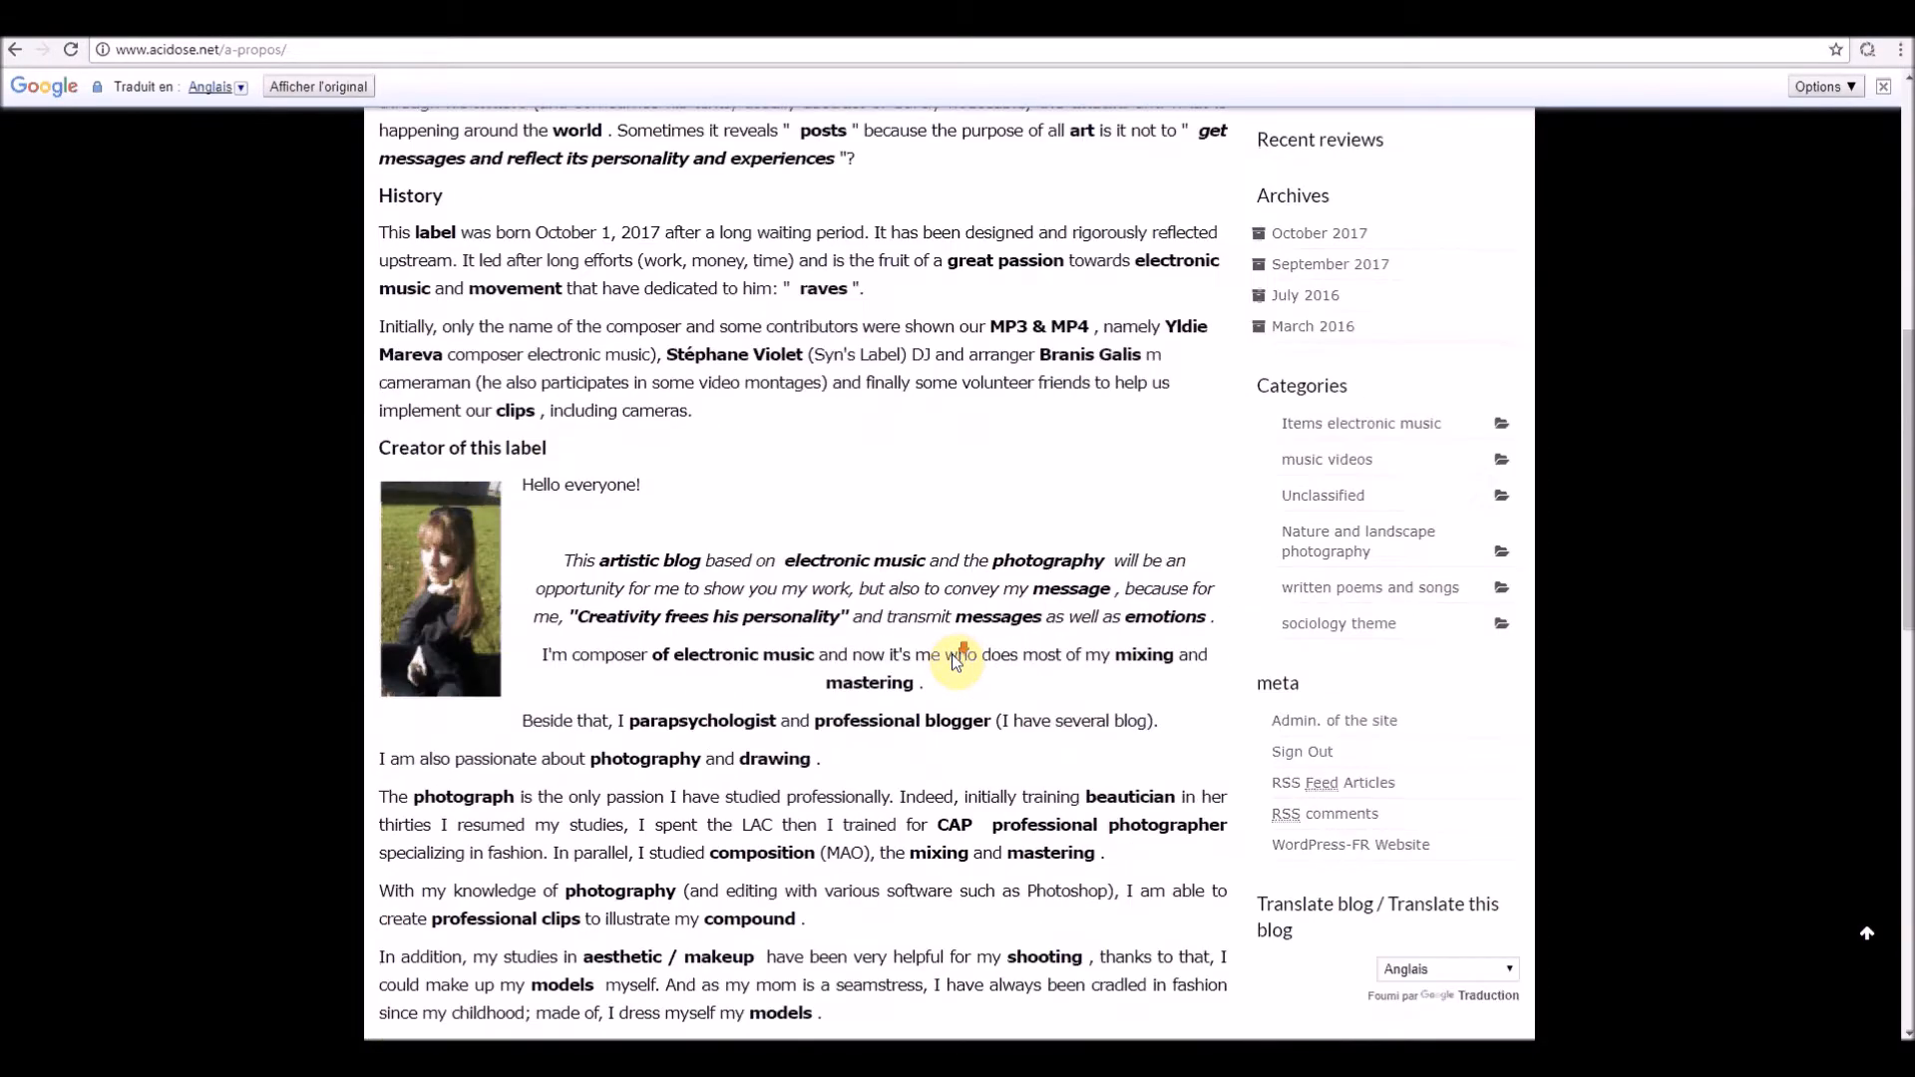
click(1514, 472)
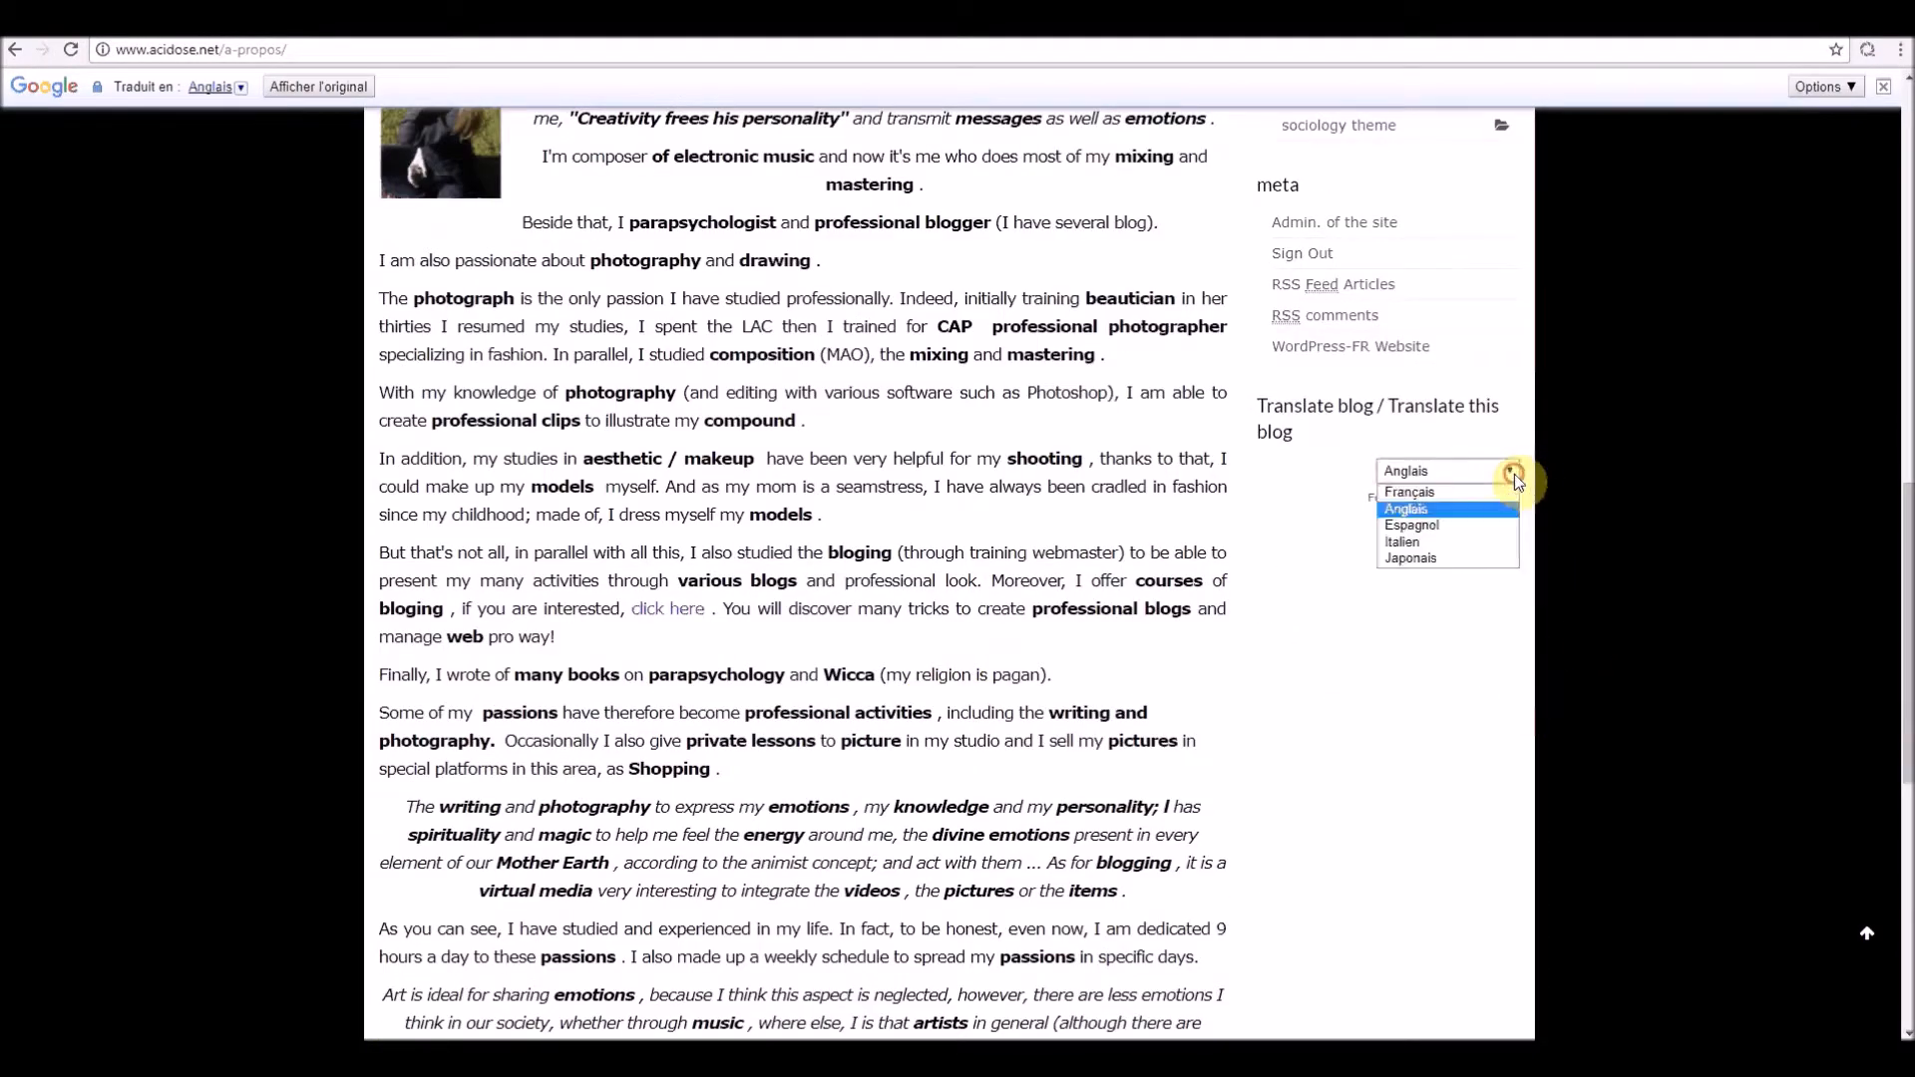
click(1432, 494)
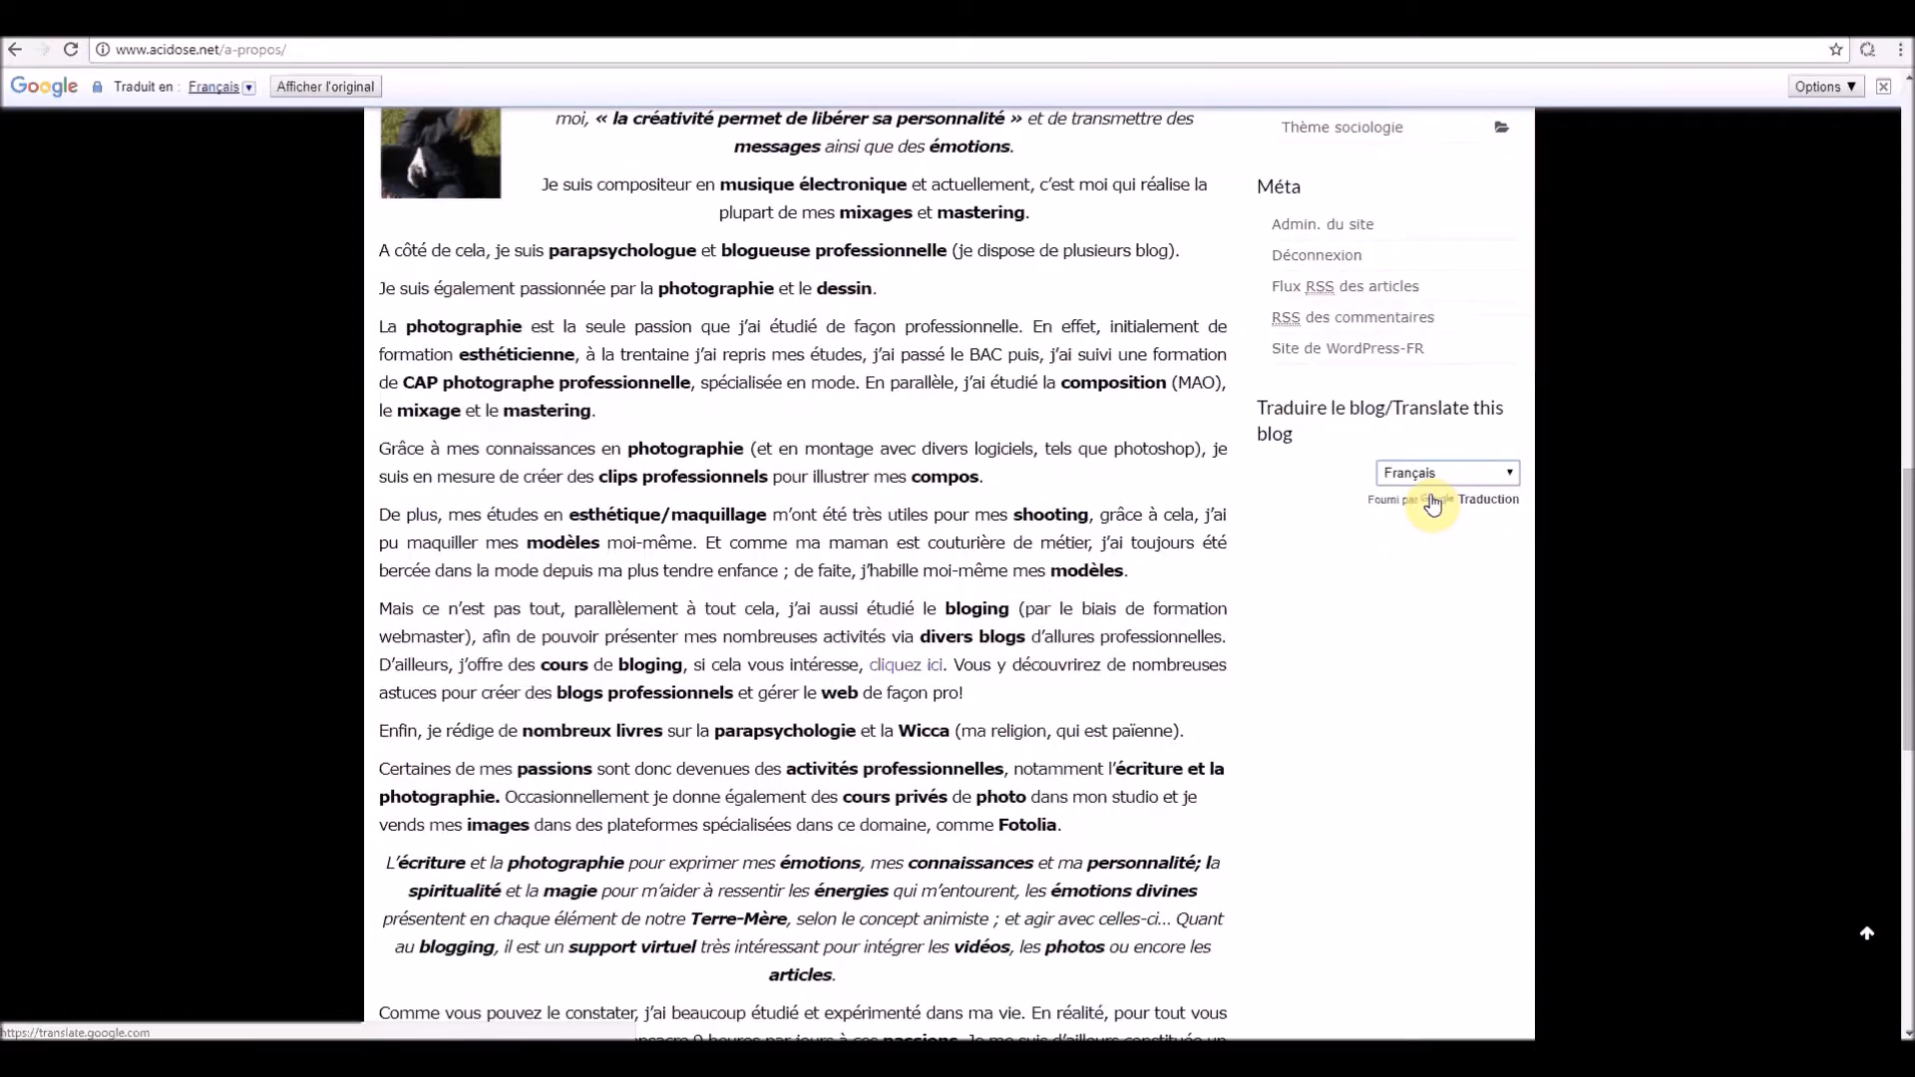
Examine the page's main text and sidebar in Français, from the translation widget up to the introduction
scroll(813, 578, down, 3)
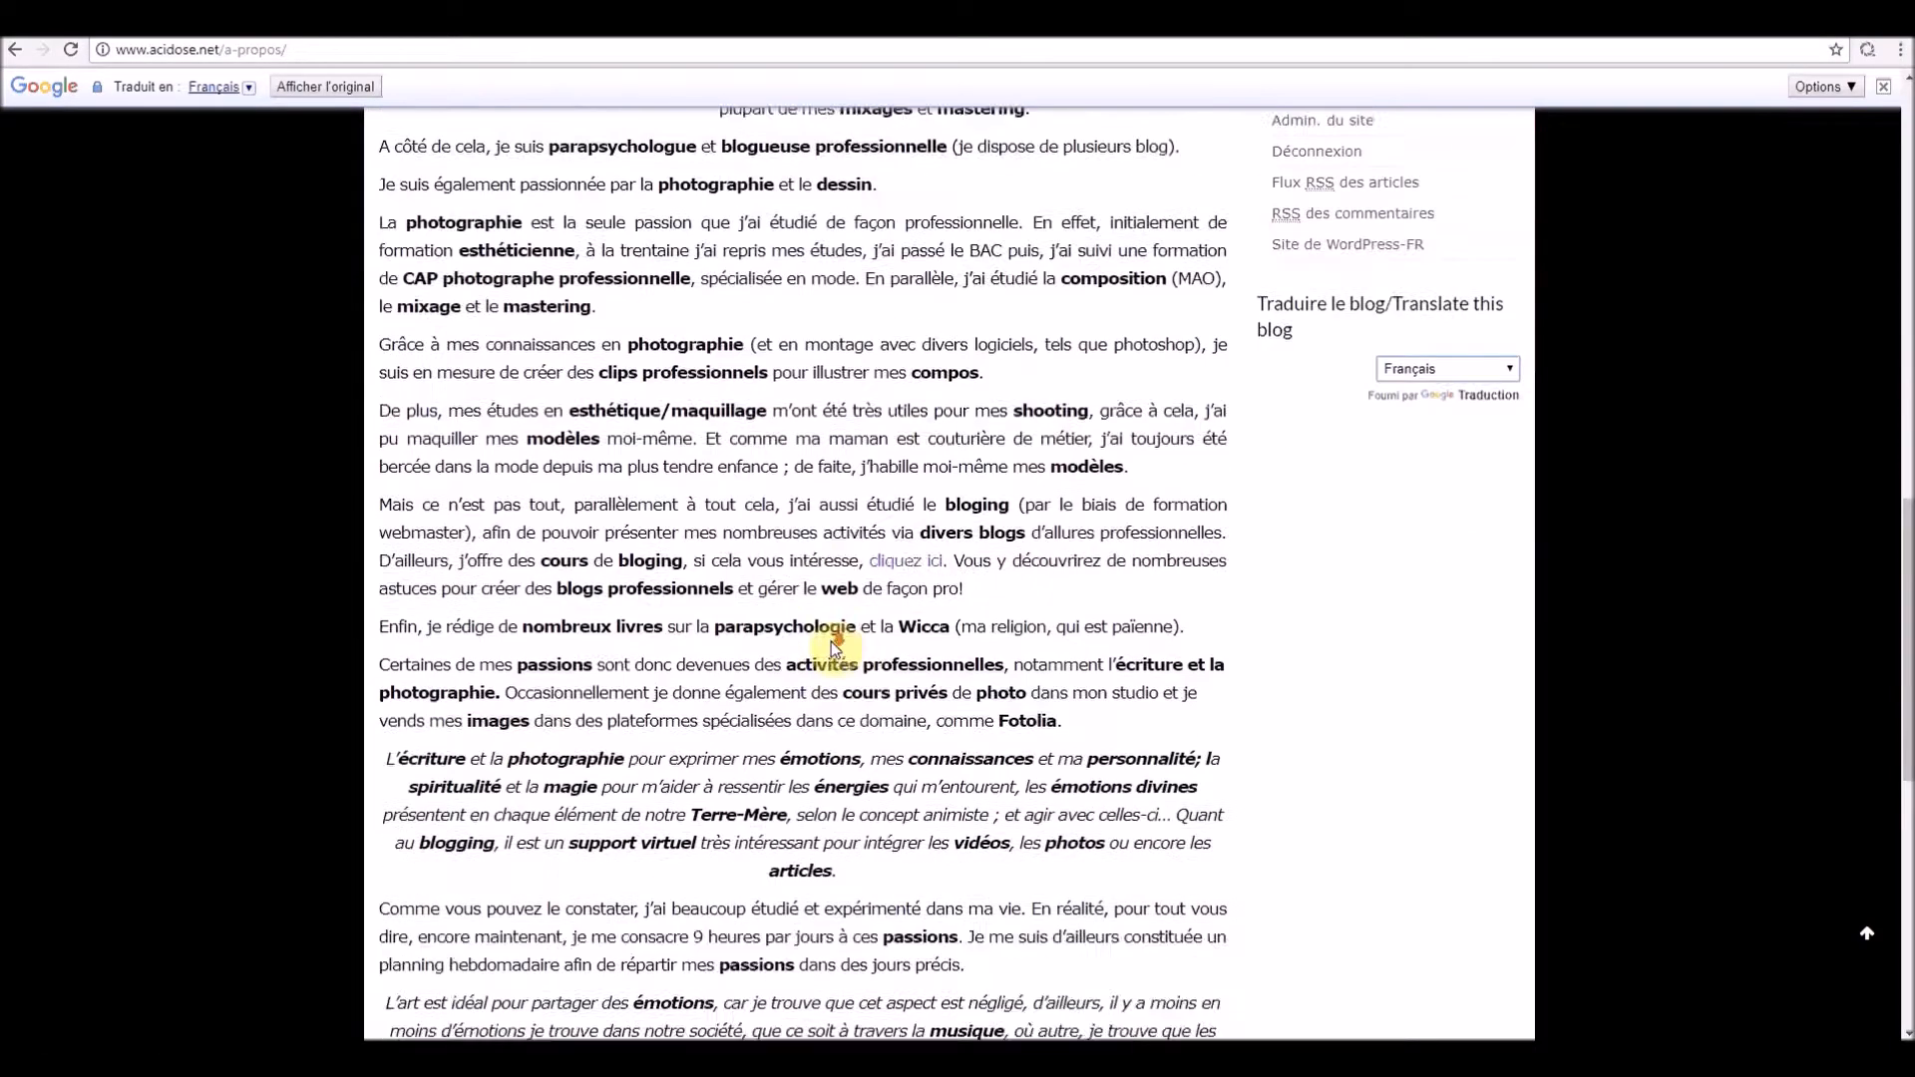
scroll(878, 670, up, 4)
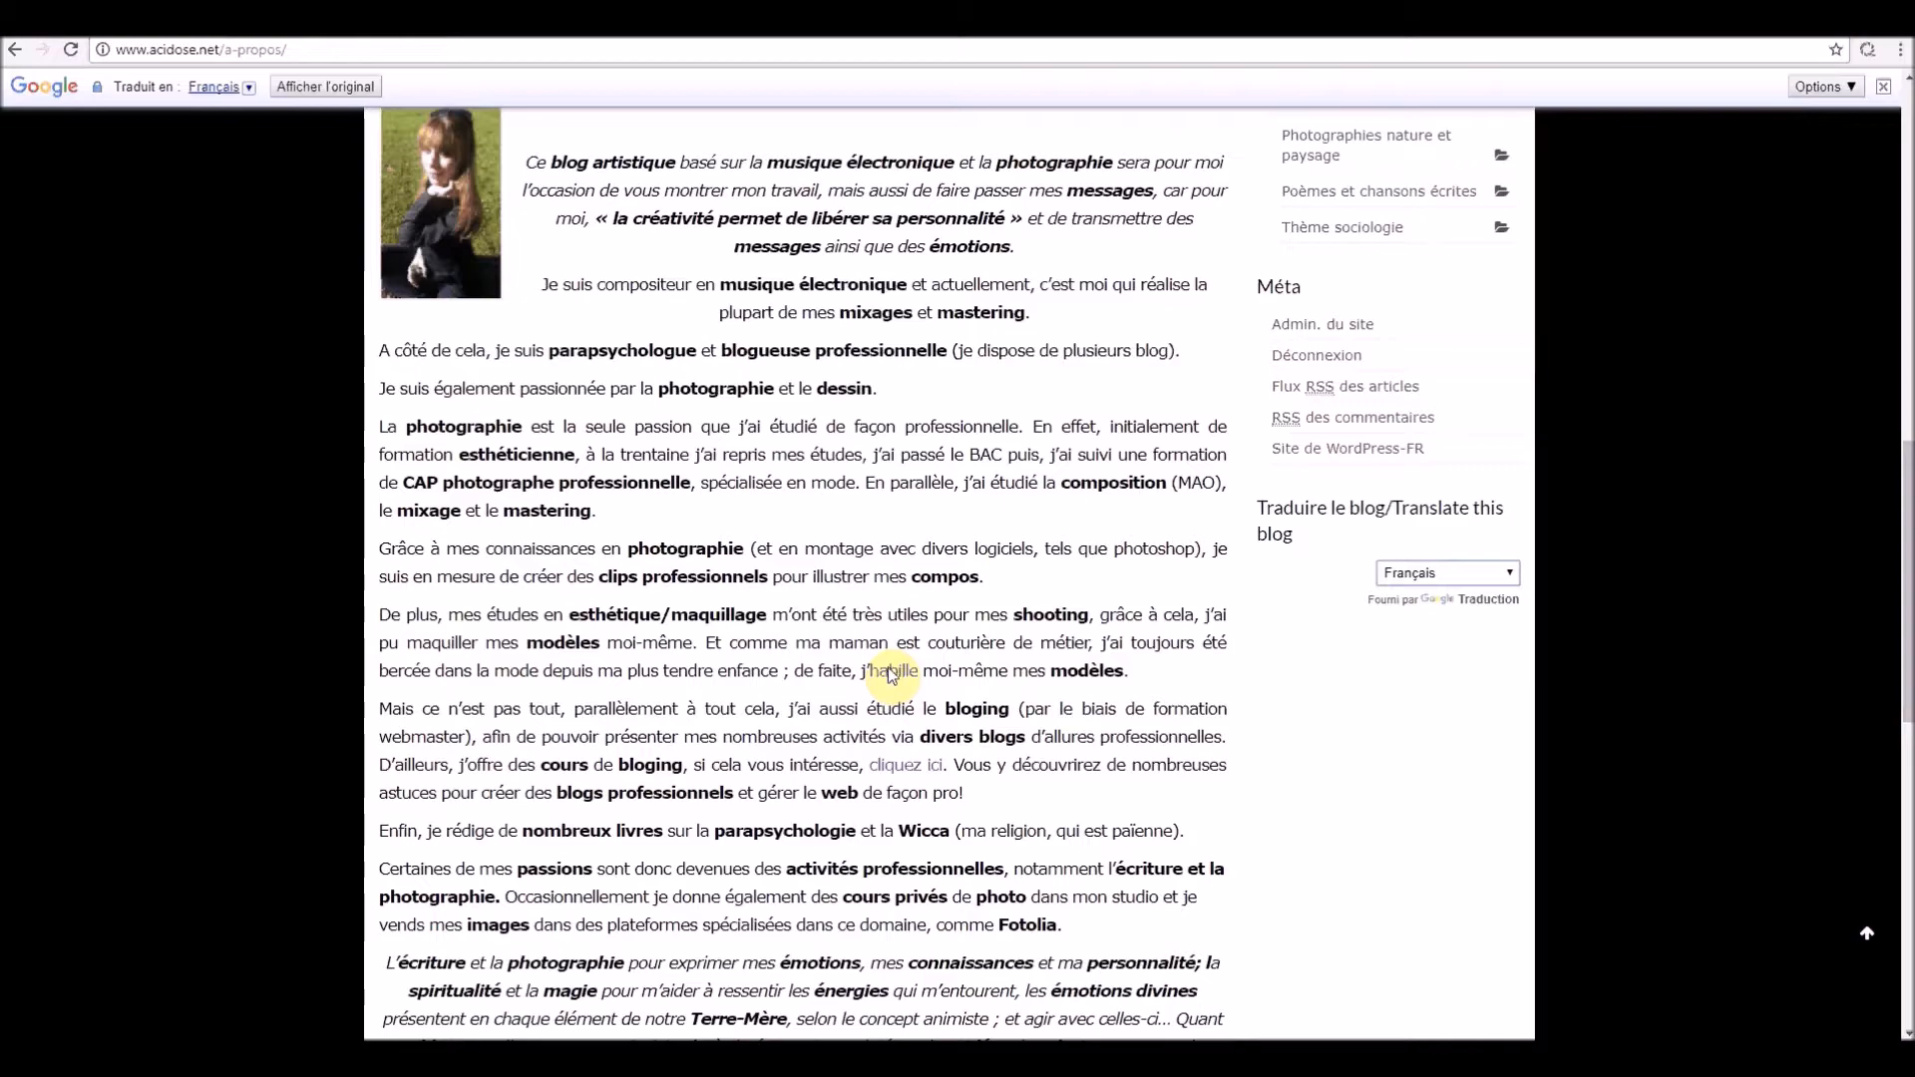
scroll(891, 674, up, 3)
scroll(887, 676, down, 2)
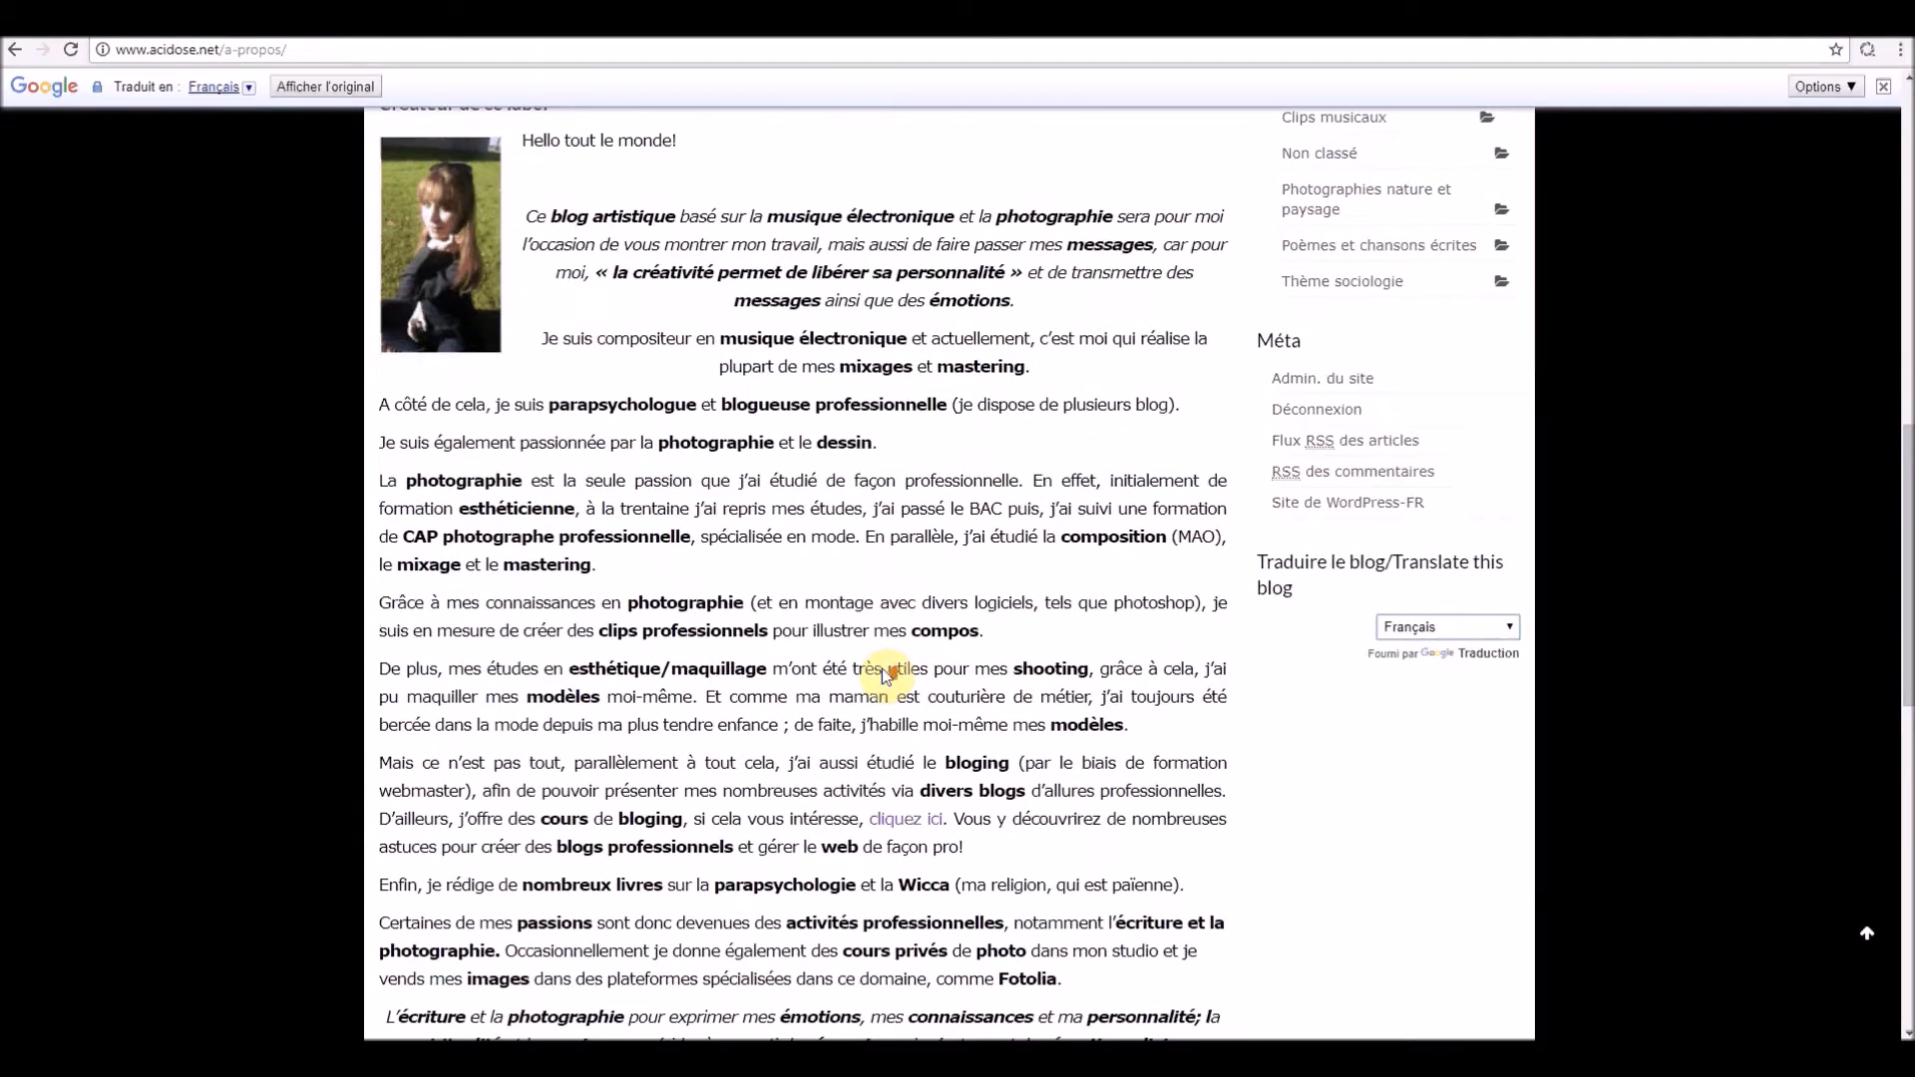
scroll(883, 676, up, 3)
scroll(783, 309, up, 4)
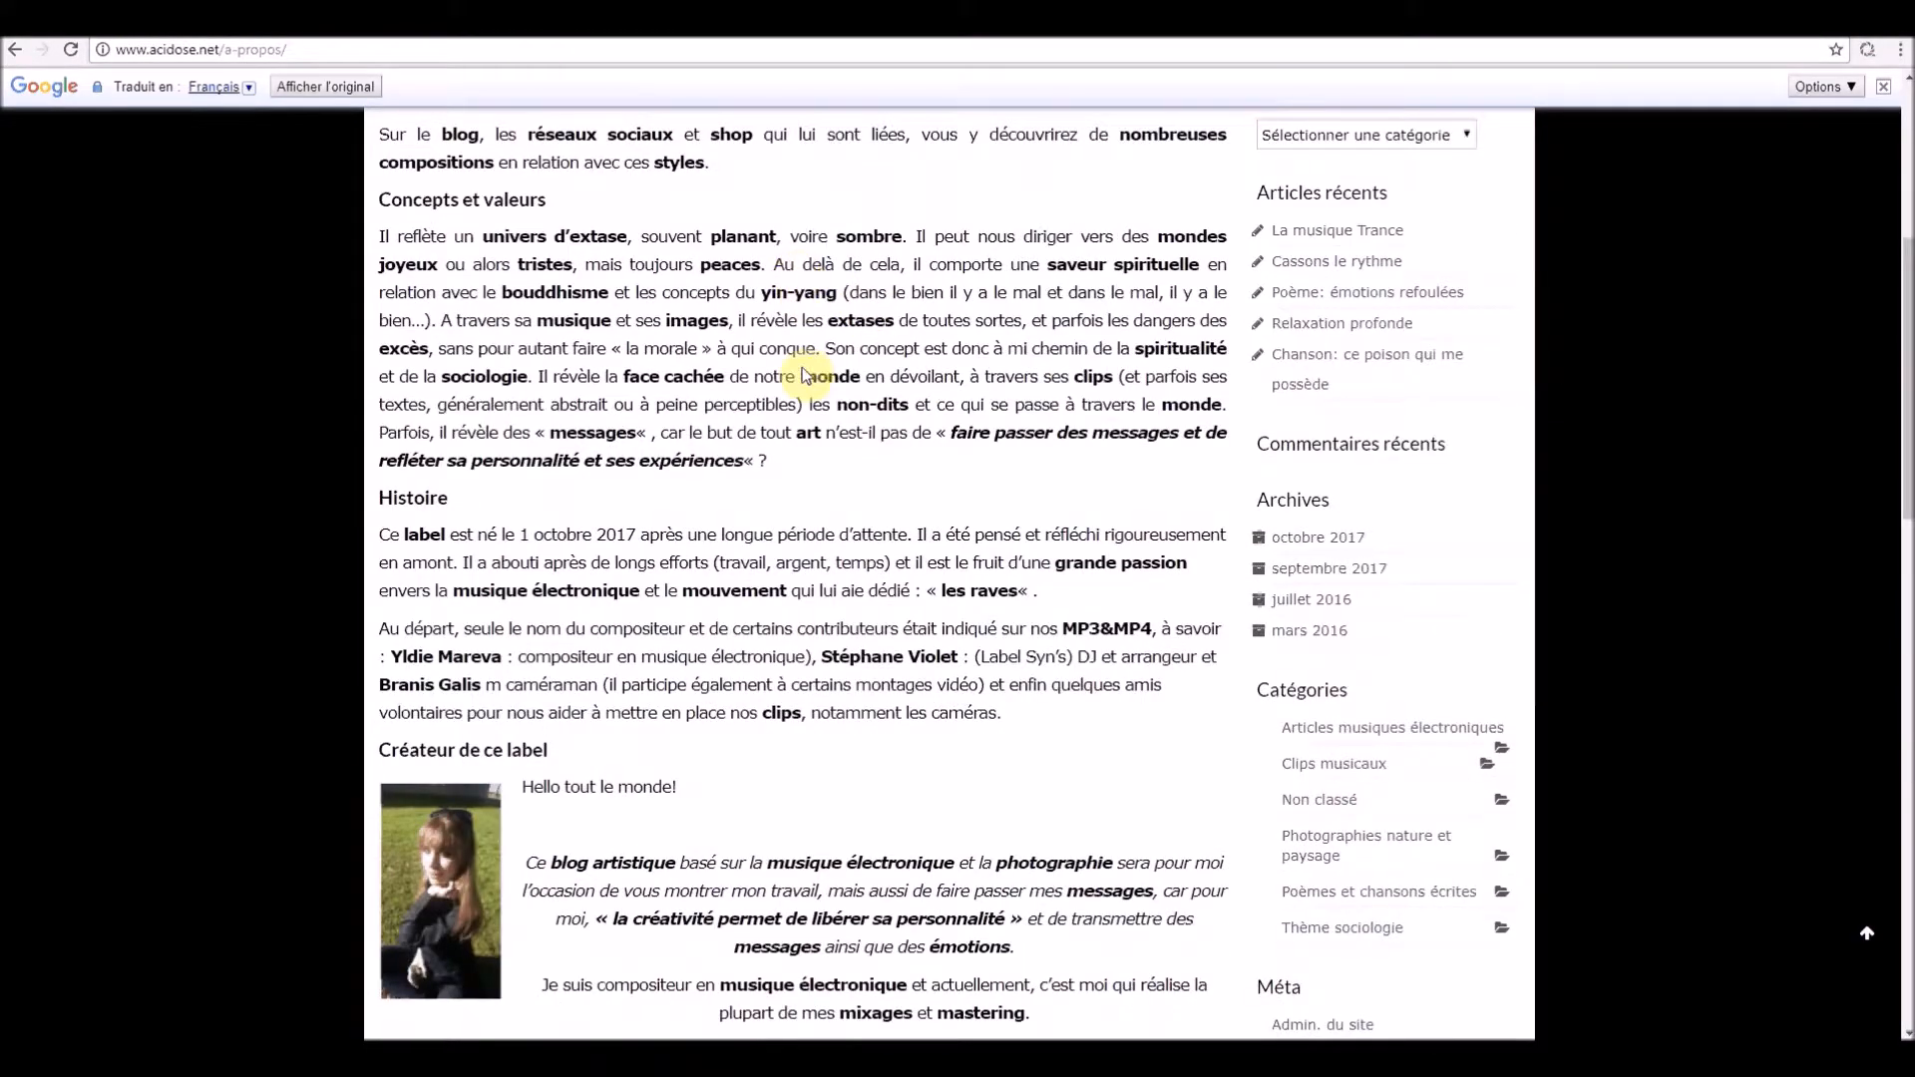
scroll(902, 399, up, 3)
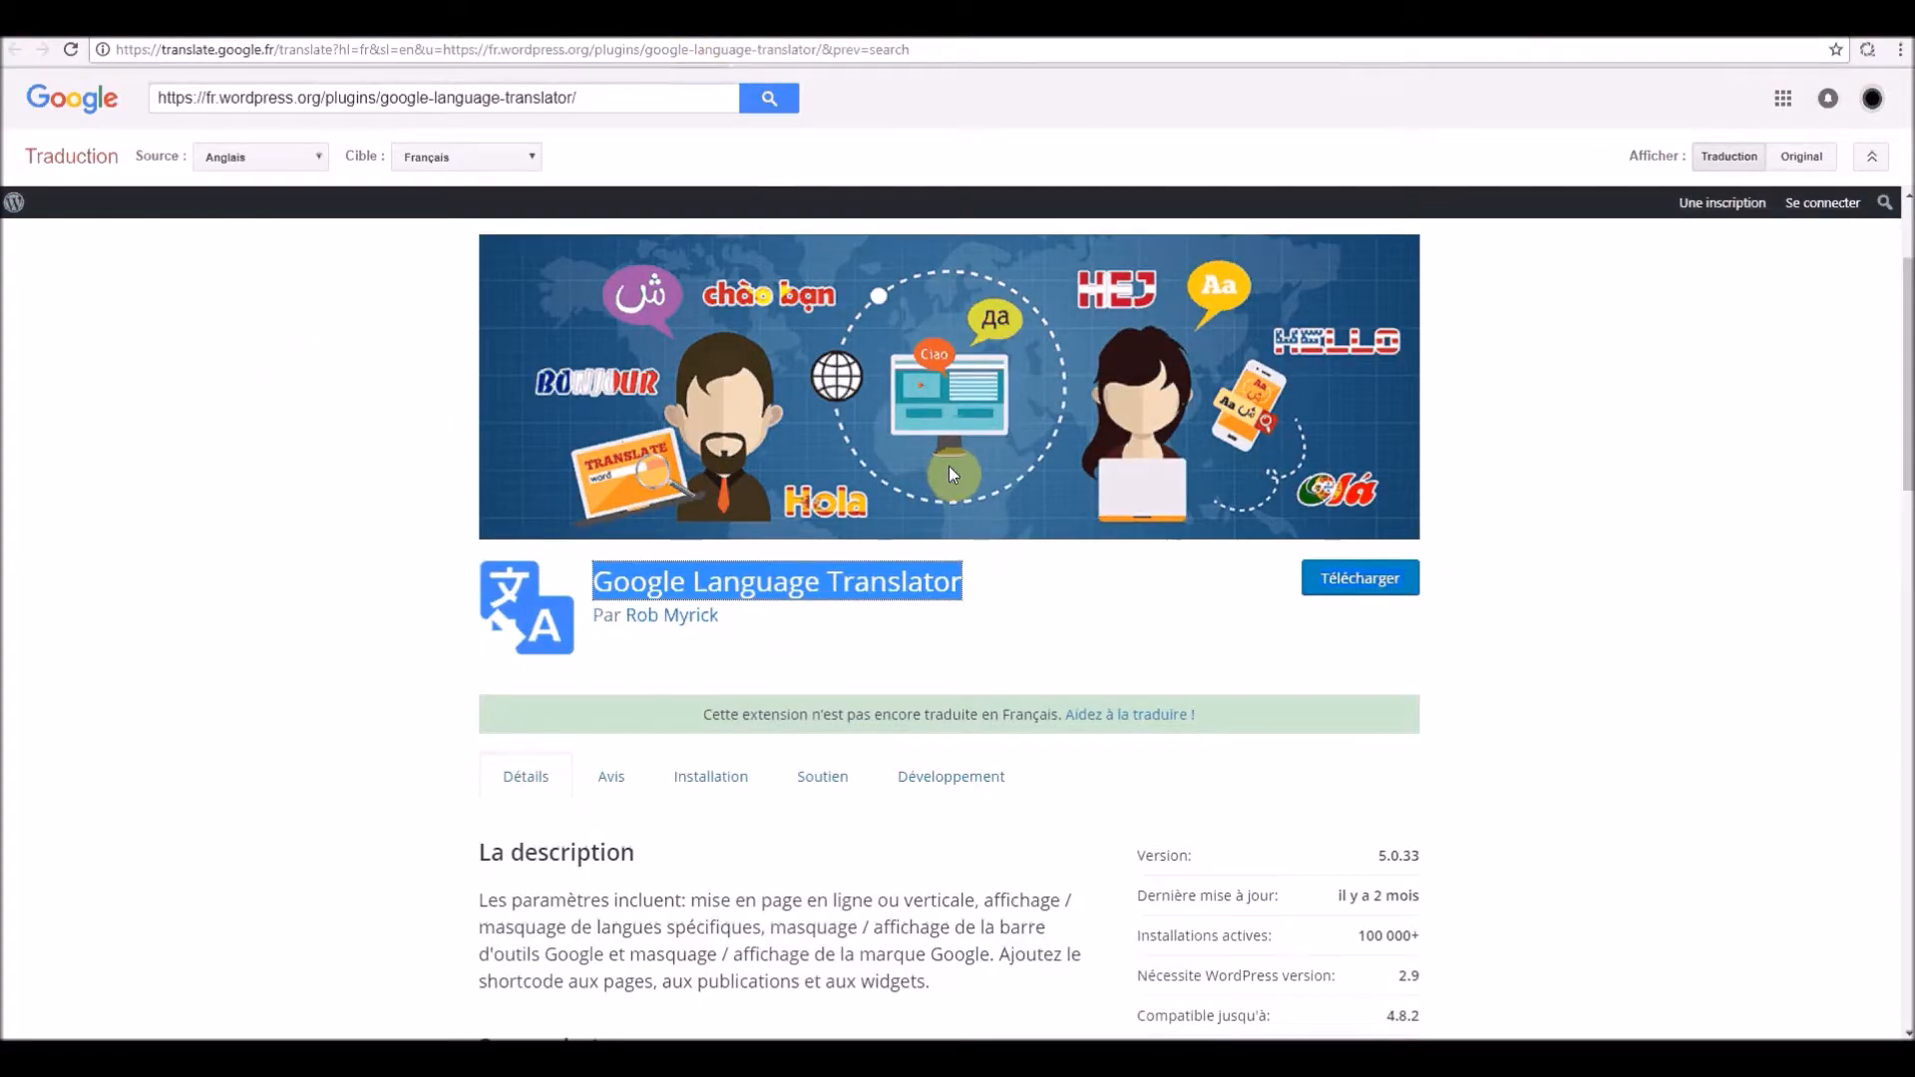
Switch to the Google Language Translator plugin page on WordPress.org and look over its header, description and screenshots
scroll(961, 480, down, 2)
scroll(768, 429, up, 4)
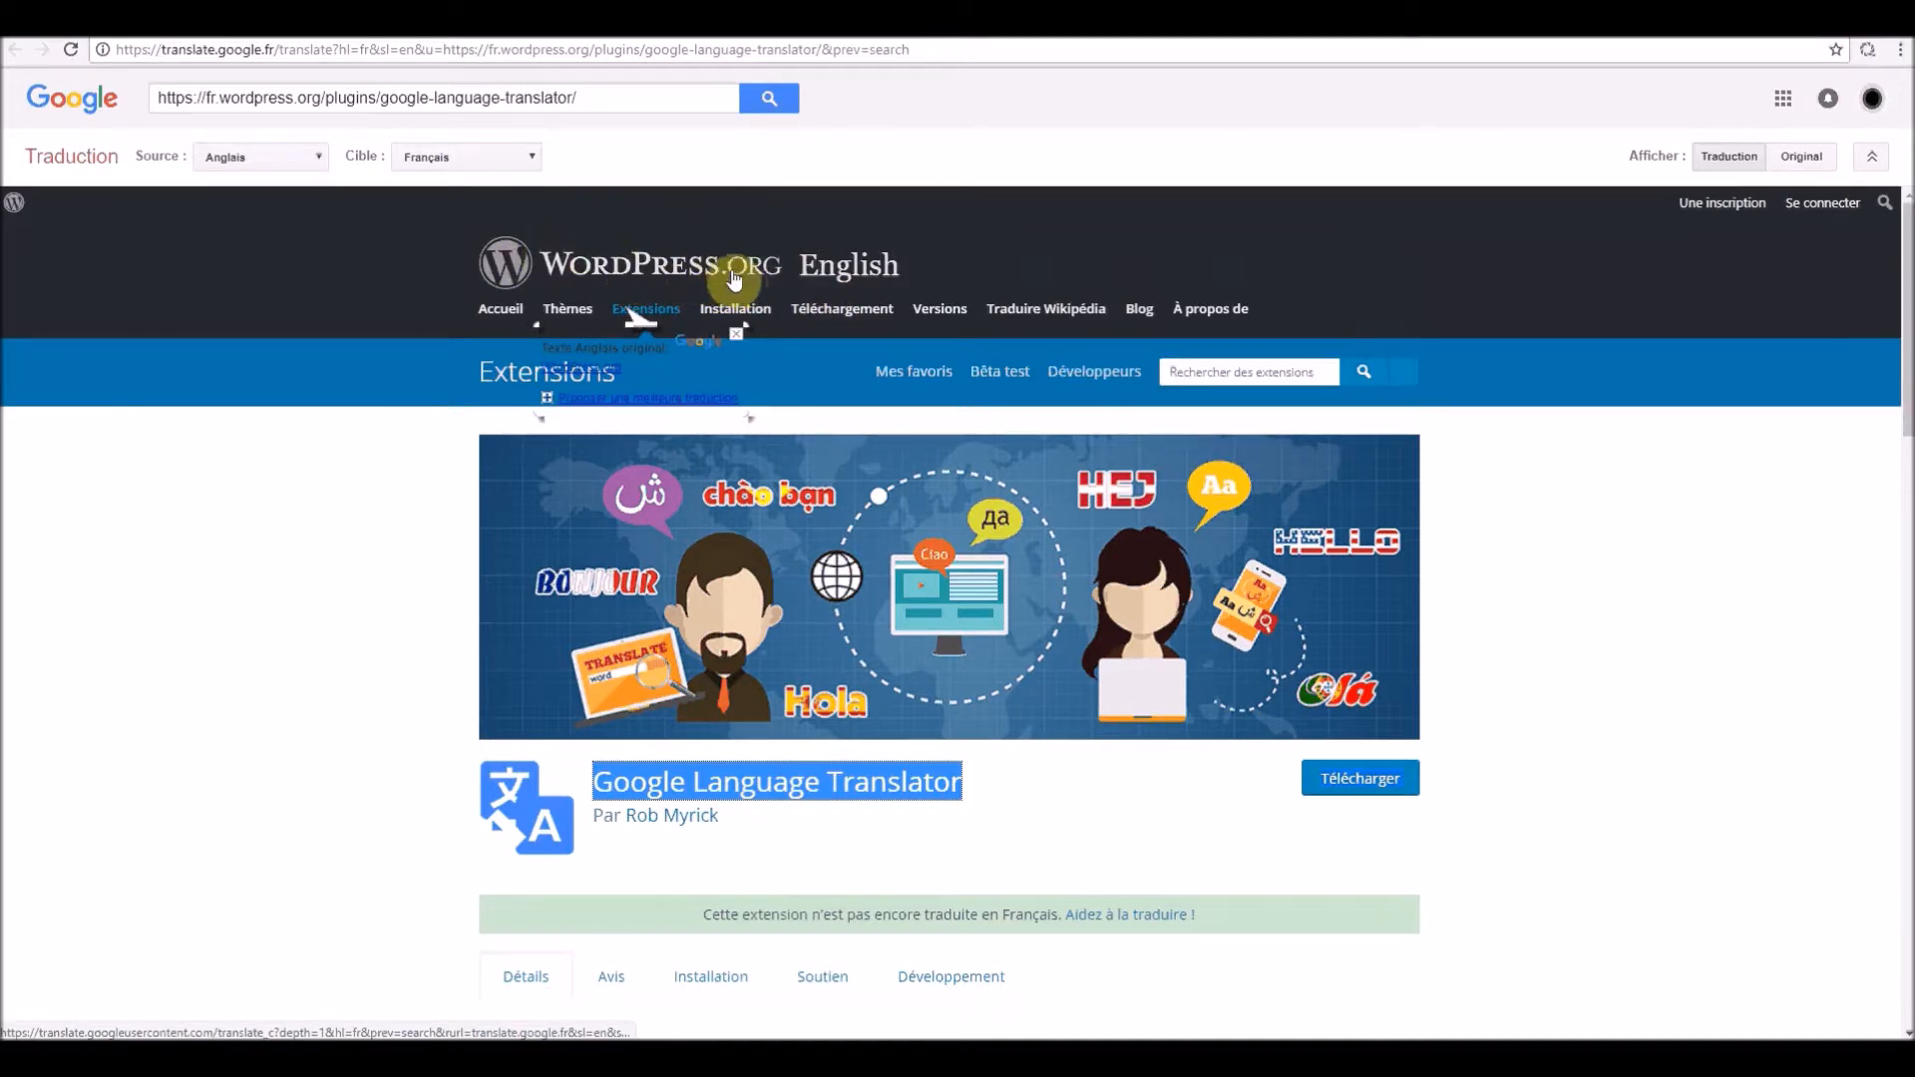
scroll(1094, 628, down, 6)
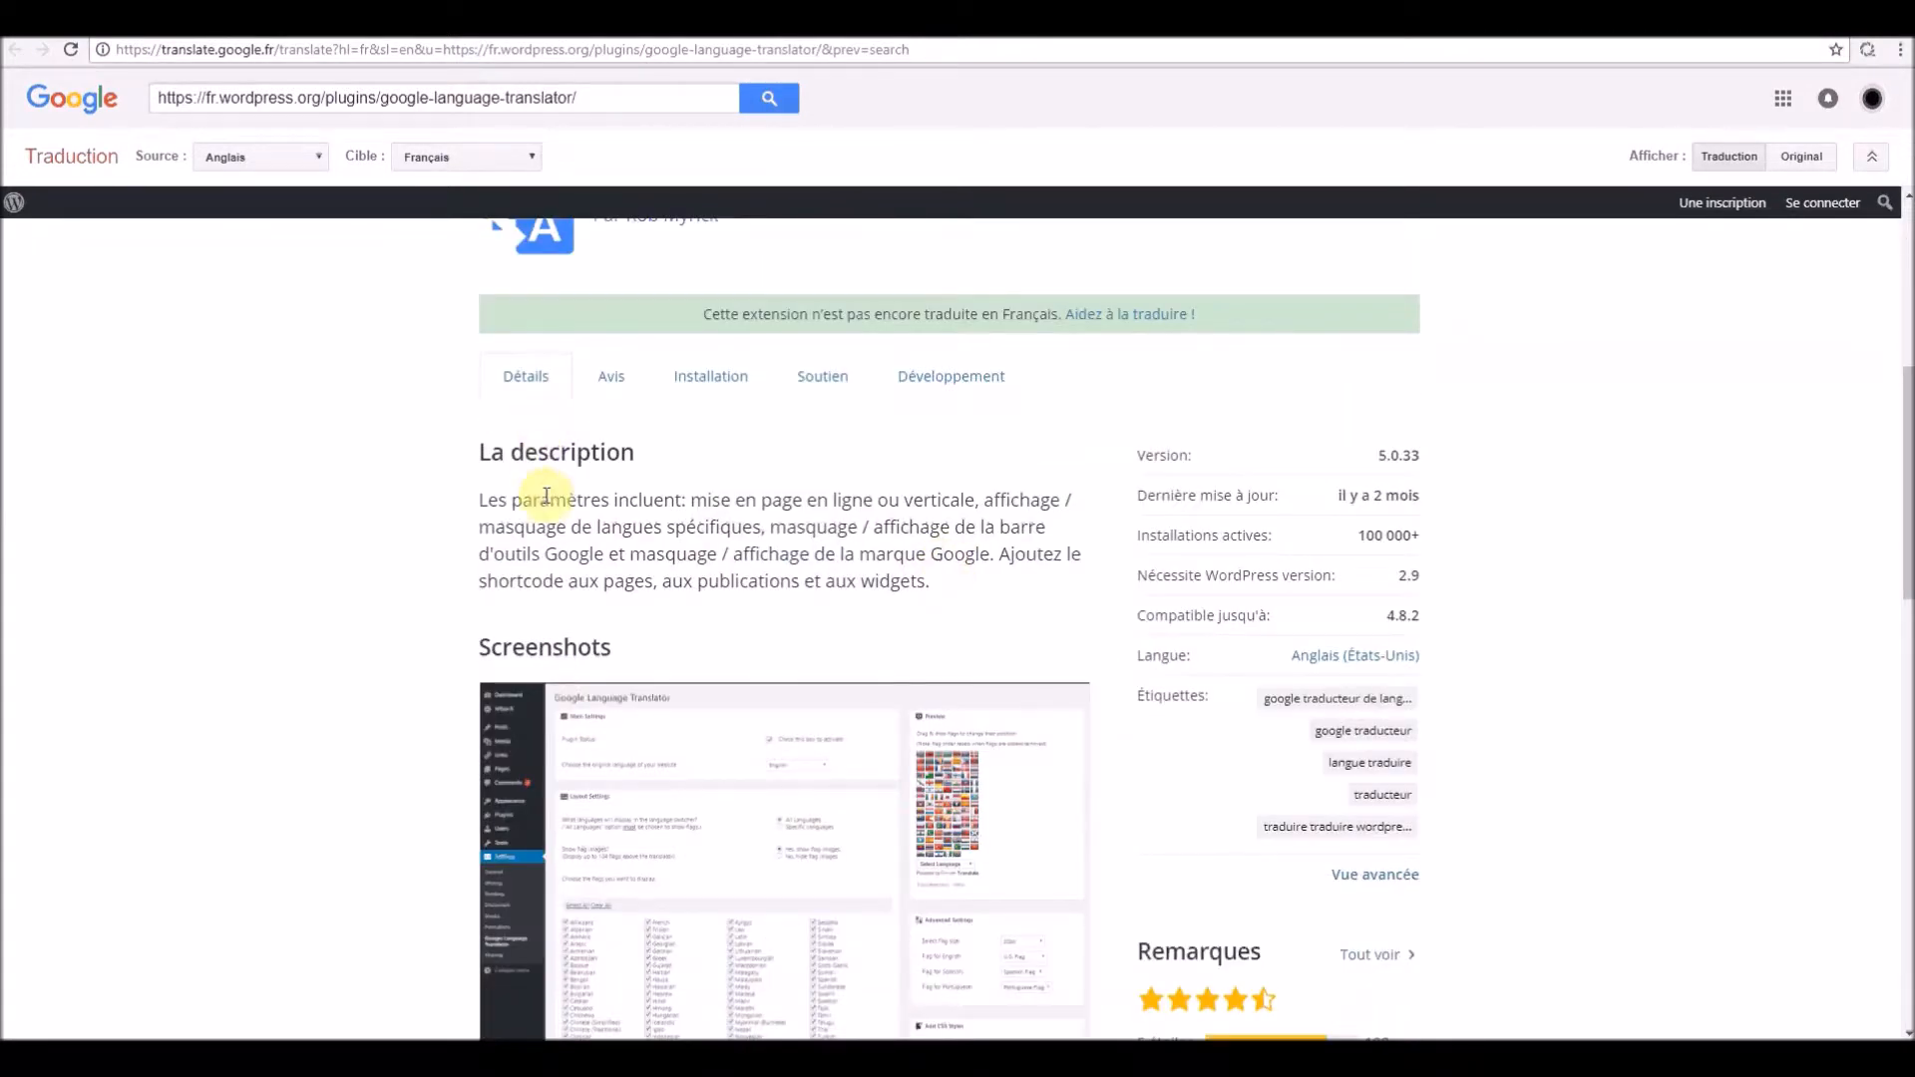
scroll(1060, 597, down, 5)
scroll(931, 608, up, 8)
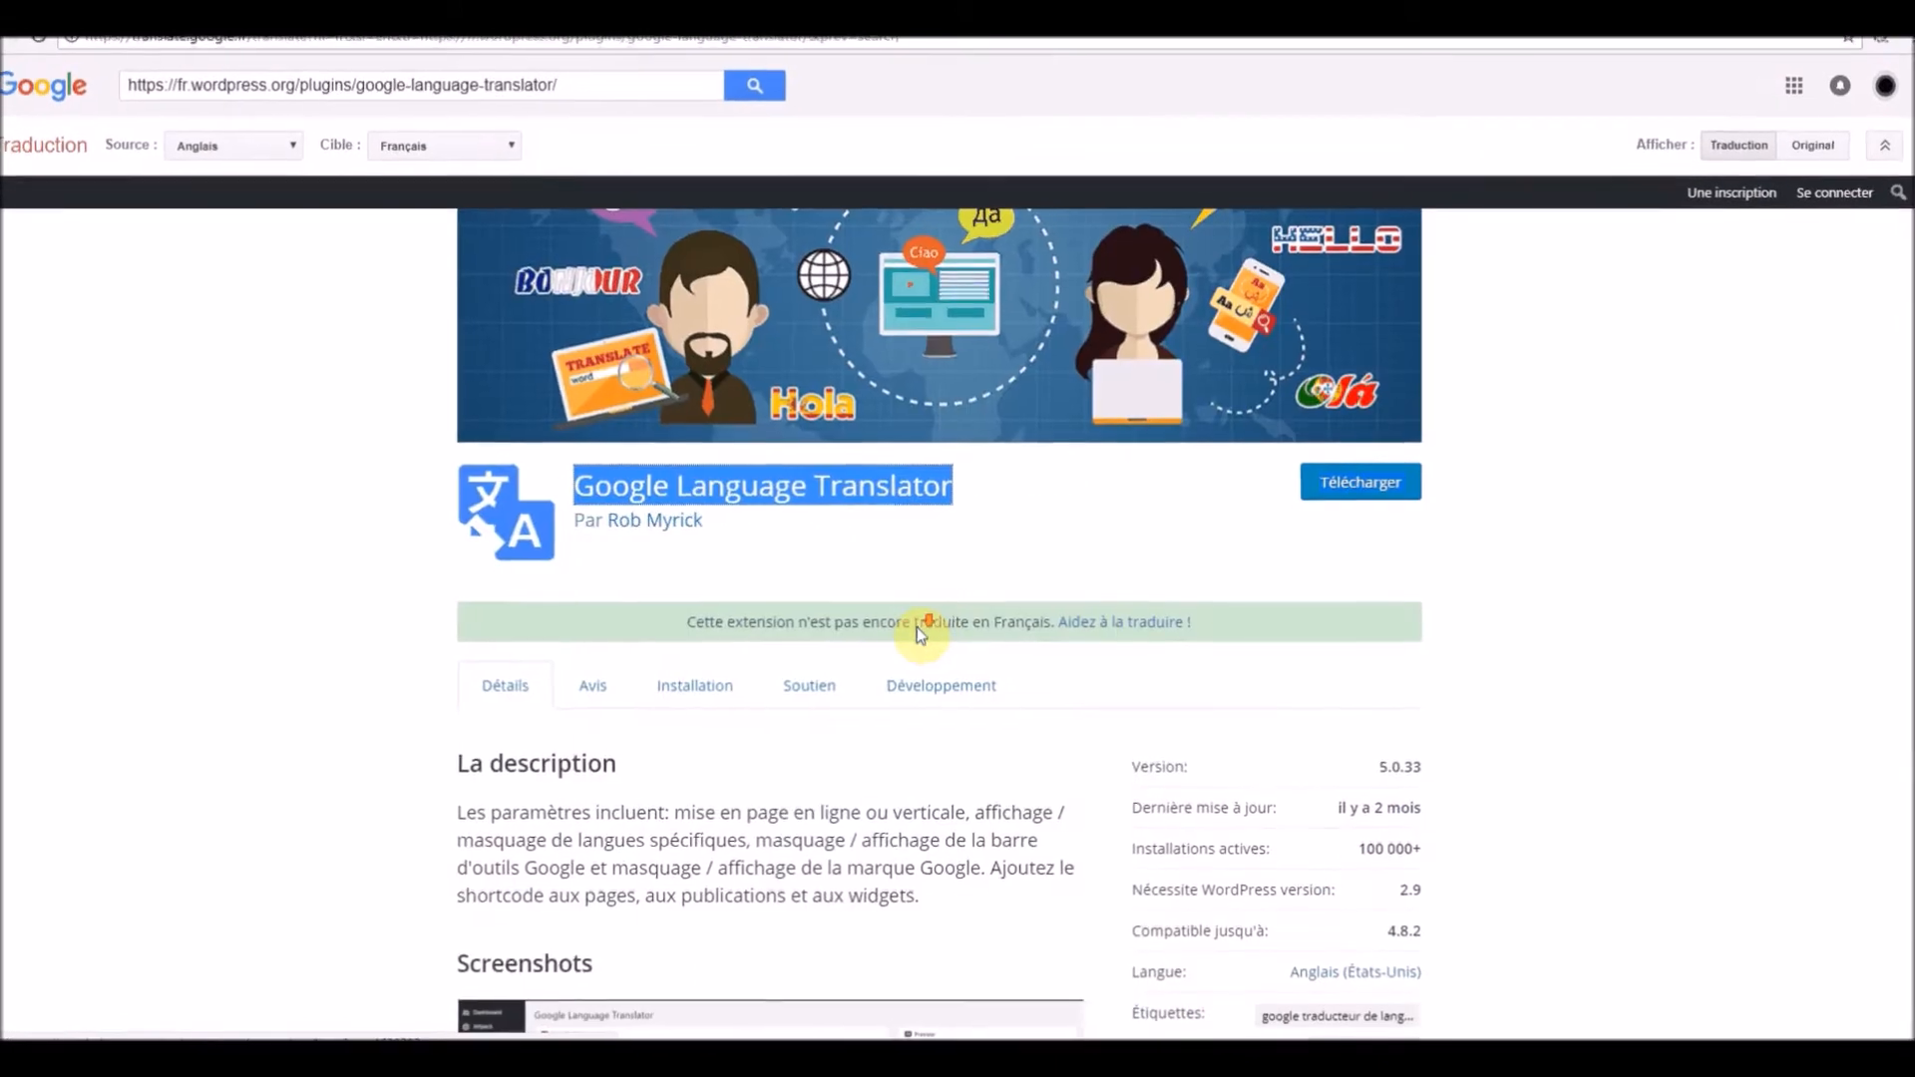
scroll(919, 634, down, 3)
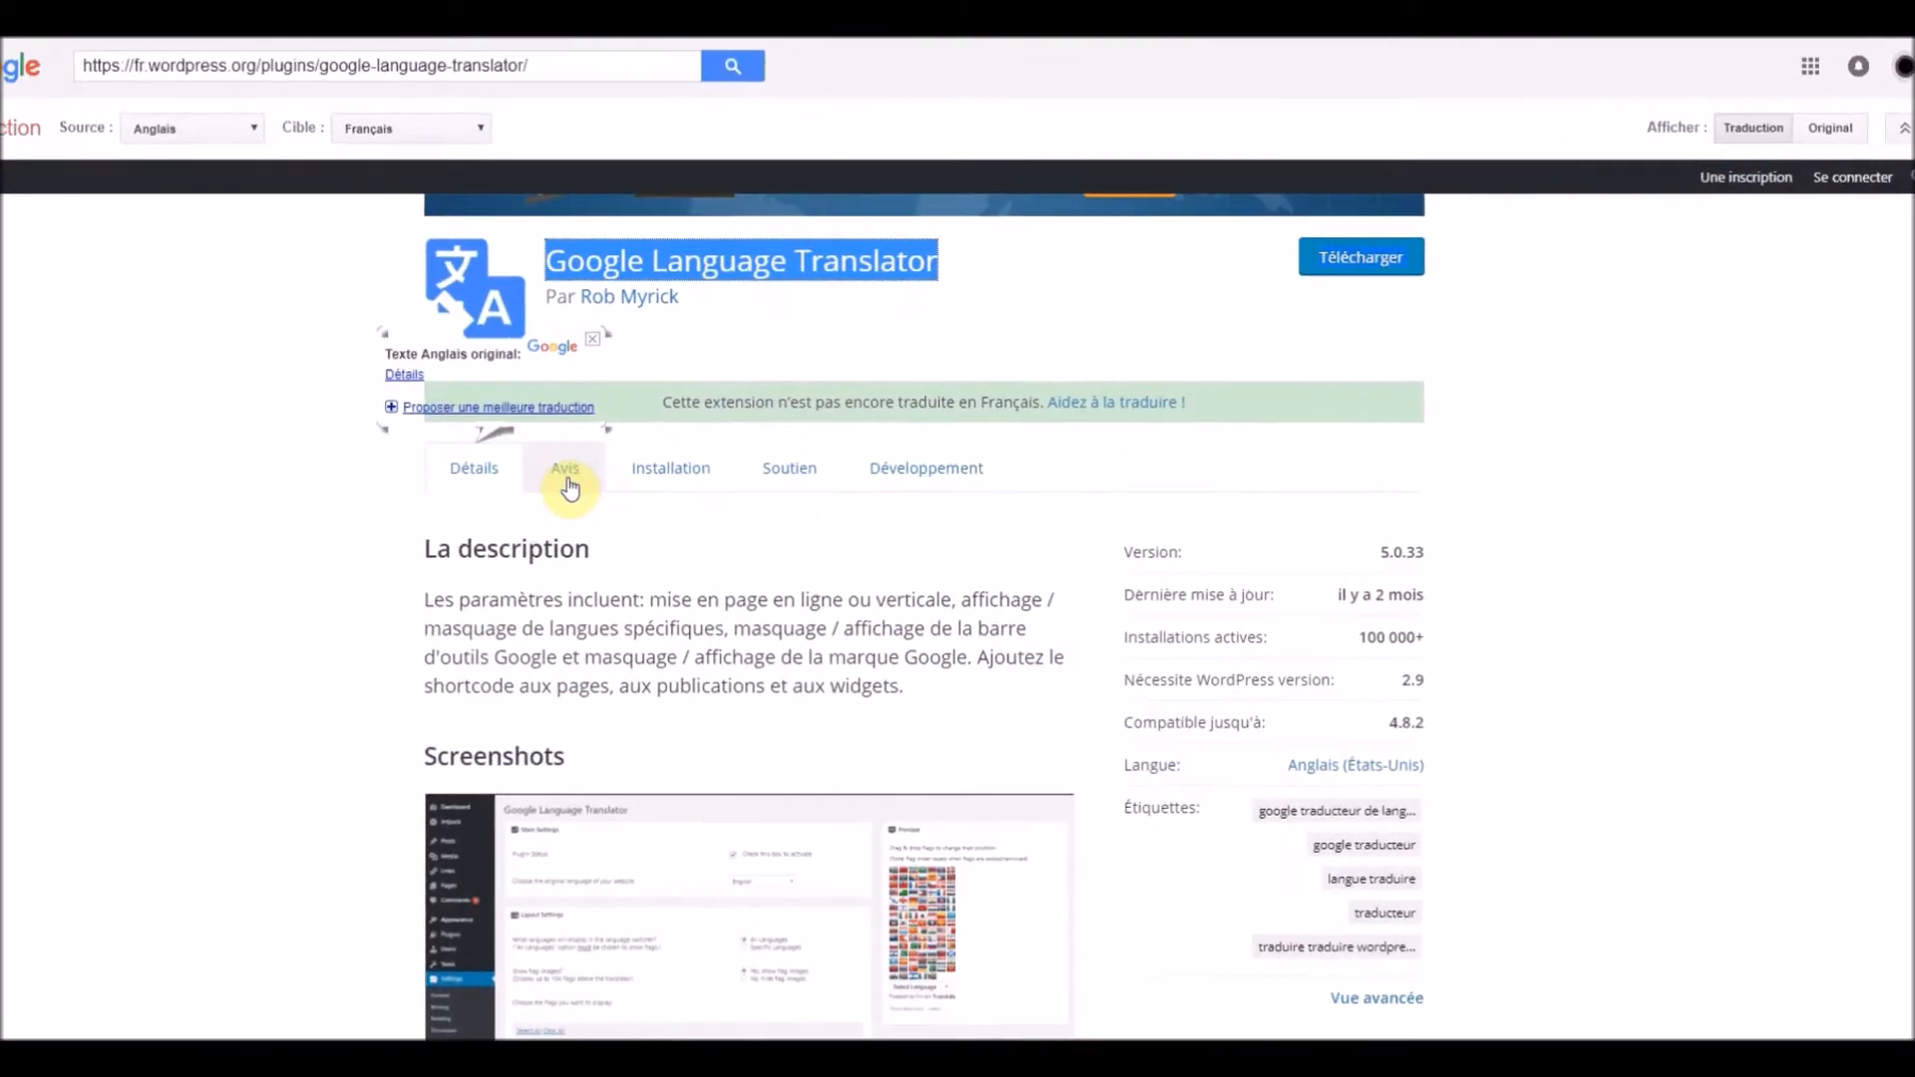
View the plugin's installation instructions, followed by its user reviews and star rating breakdown
click(596, 491)
click(649, 469)
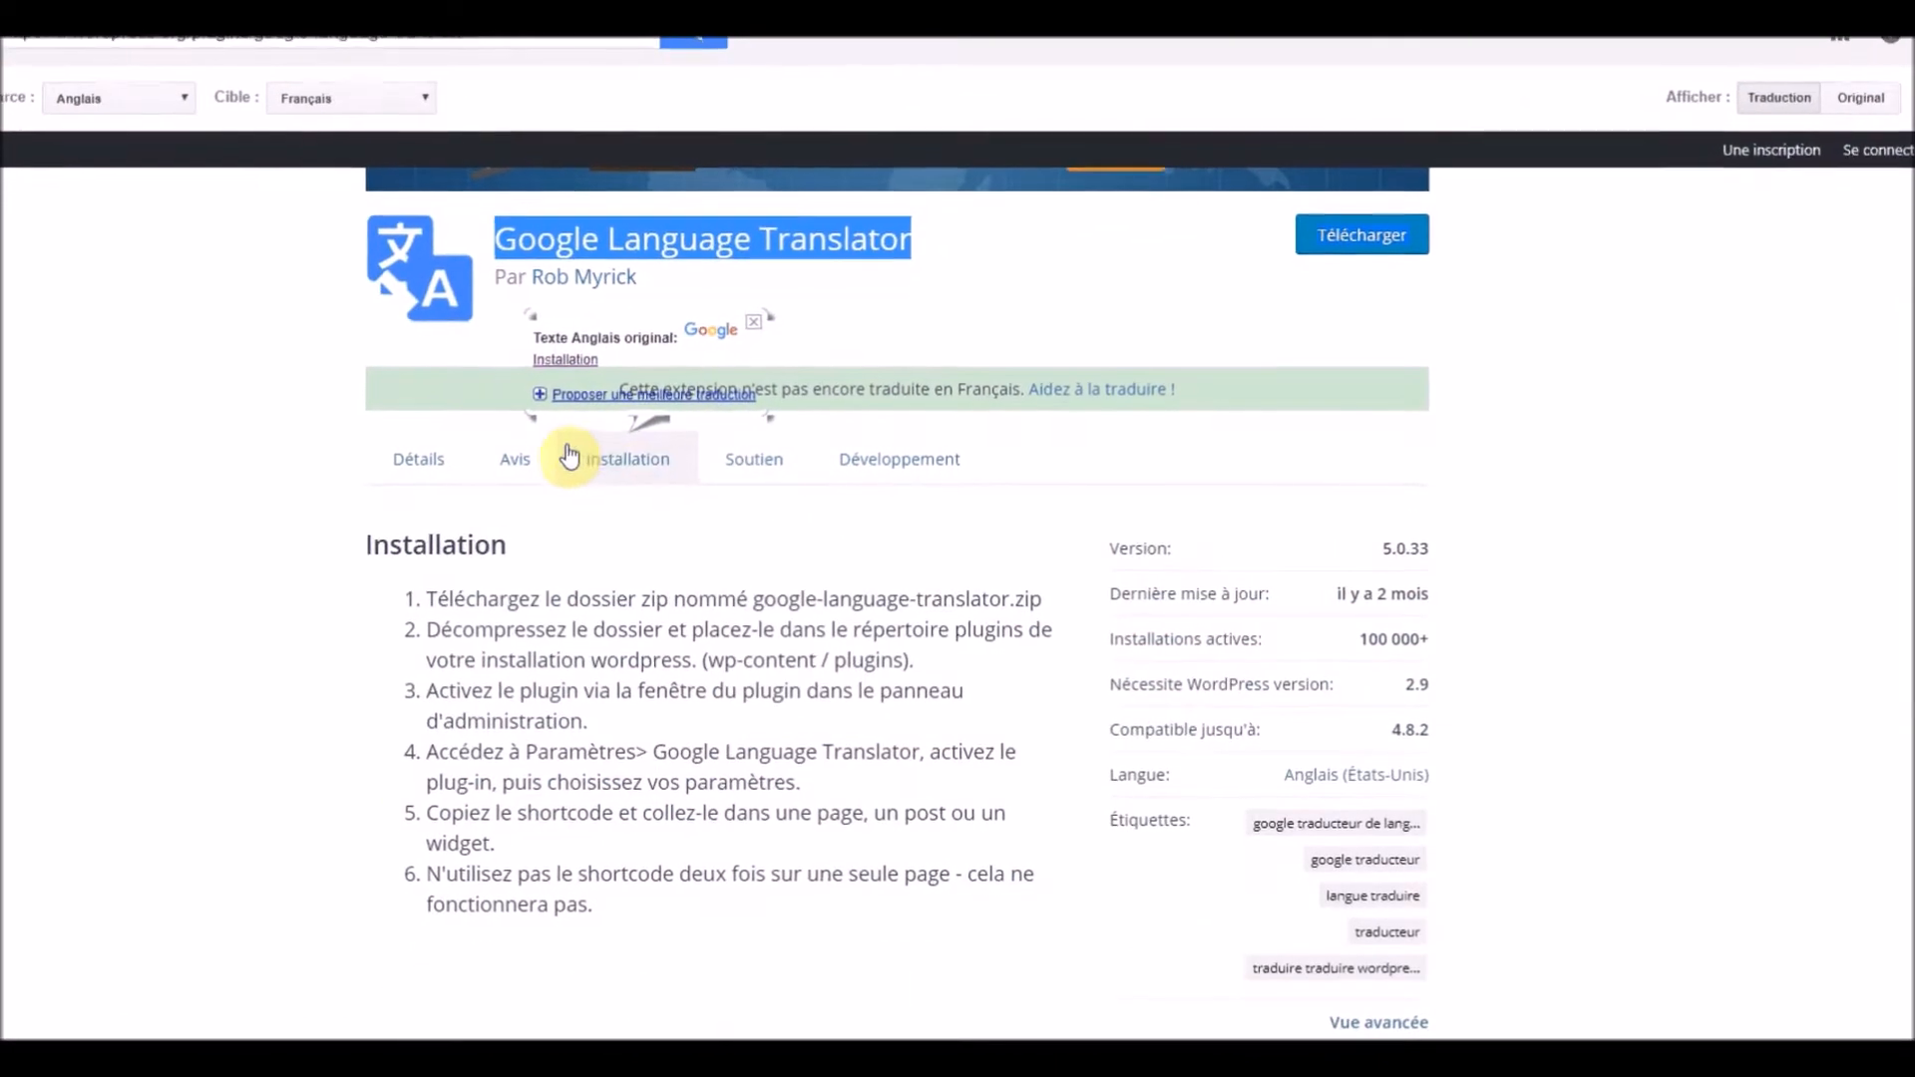
click(515, 459)
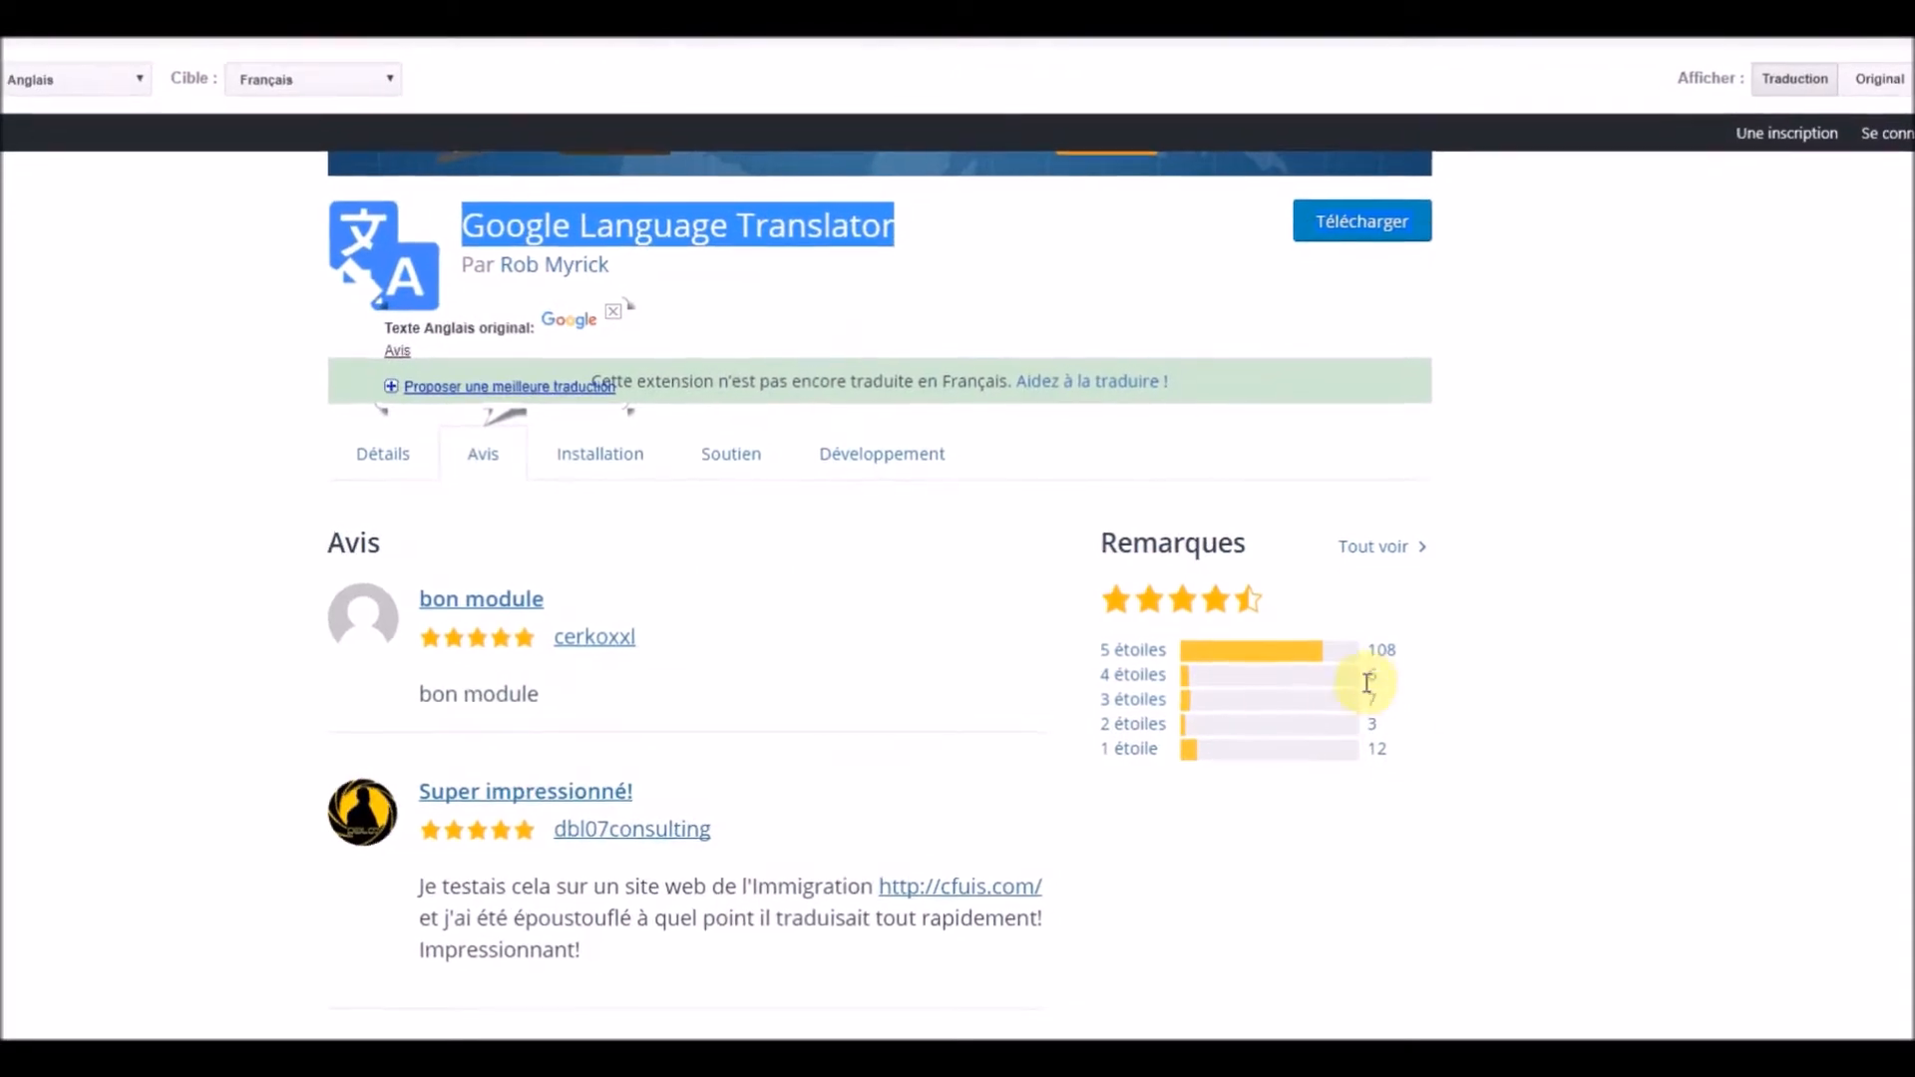
mouse_move(1132, 654)
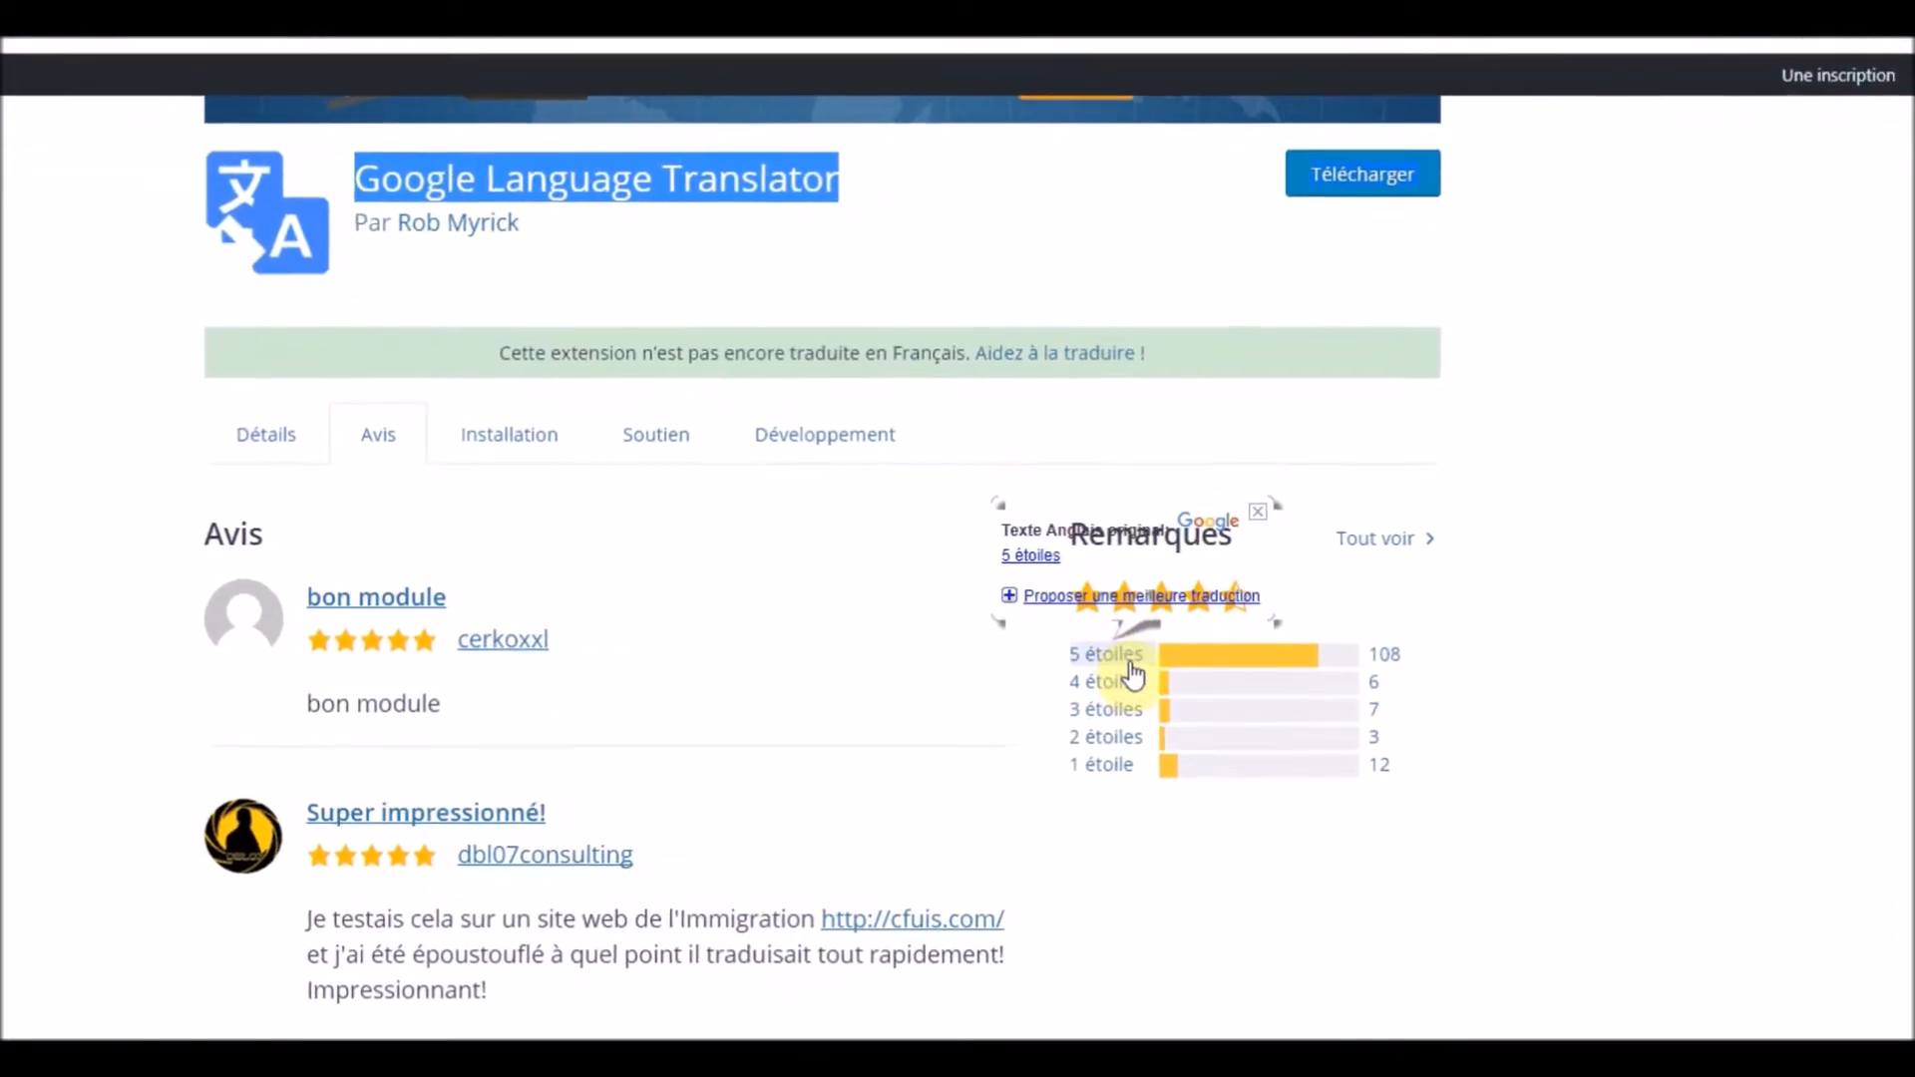
Return to the plugin's installation instructions and highlight the date of its last update
click(495, 451)
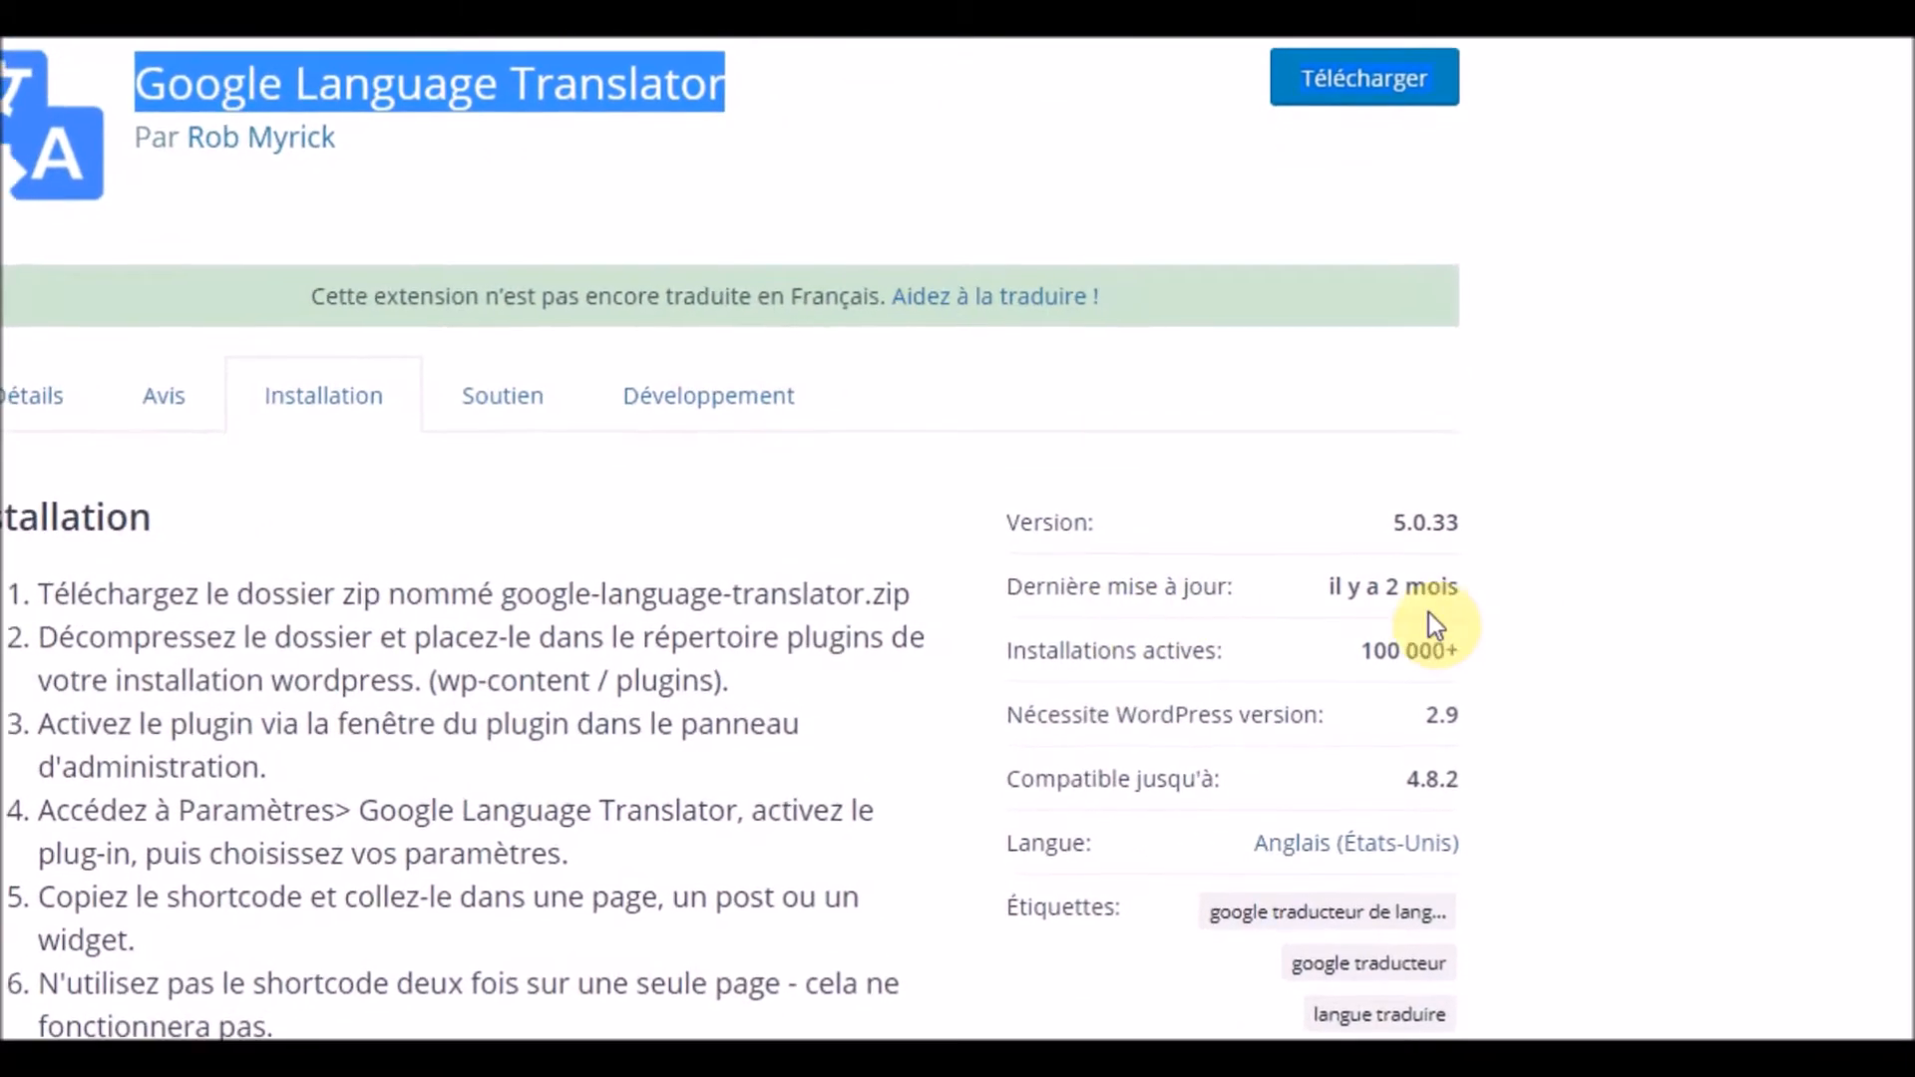
drag(1324, 582, 1451, 586)
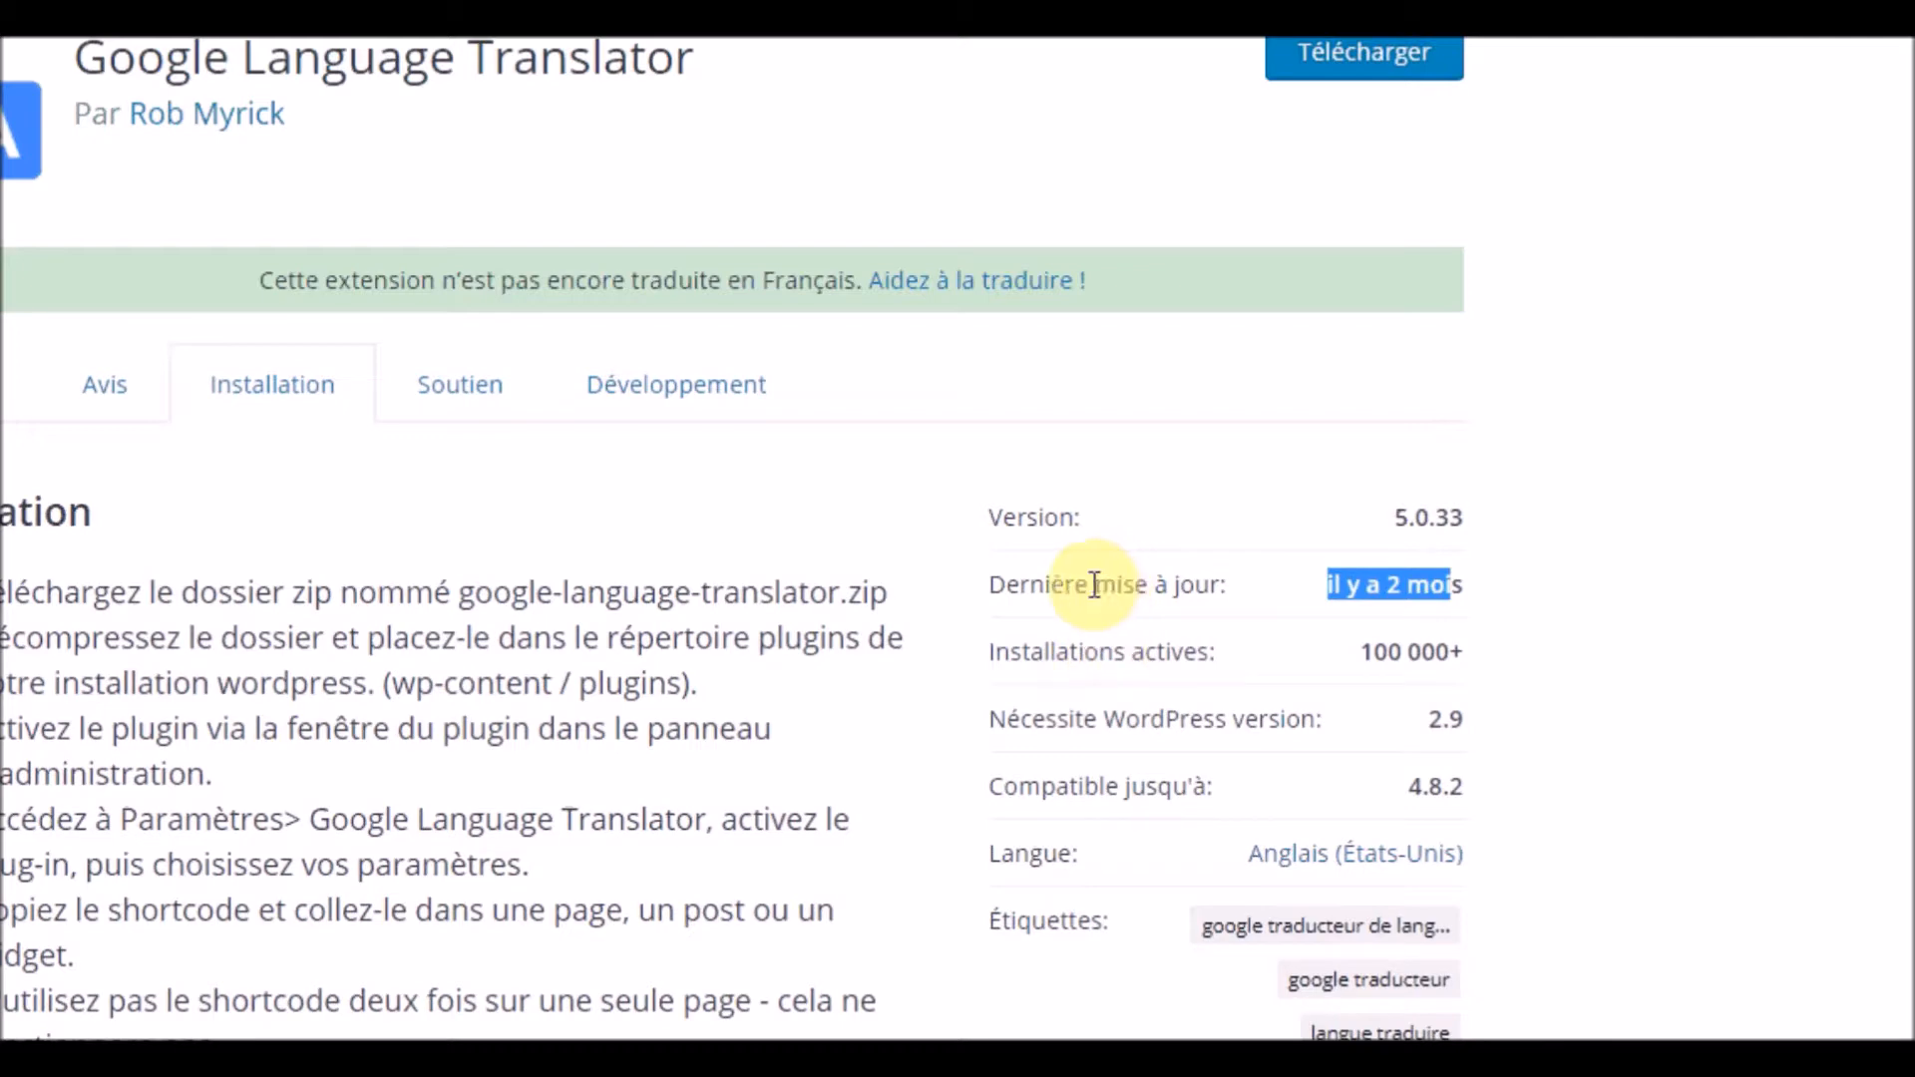
mouse_move(1129, 593)
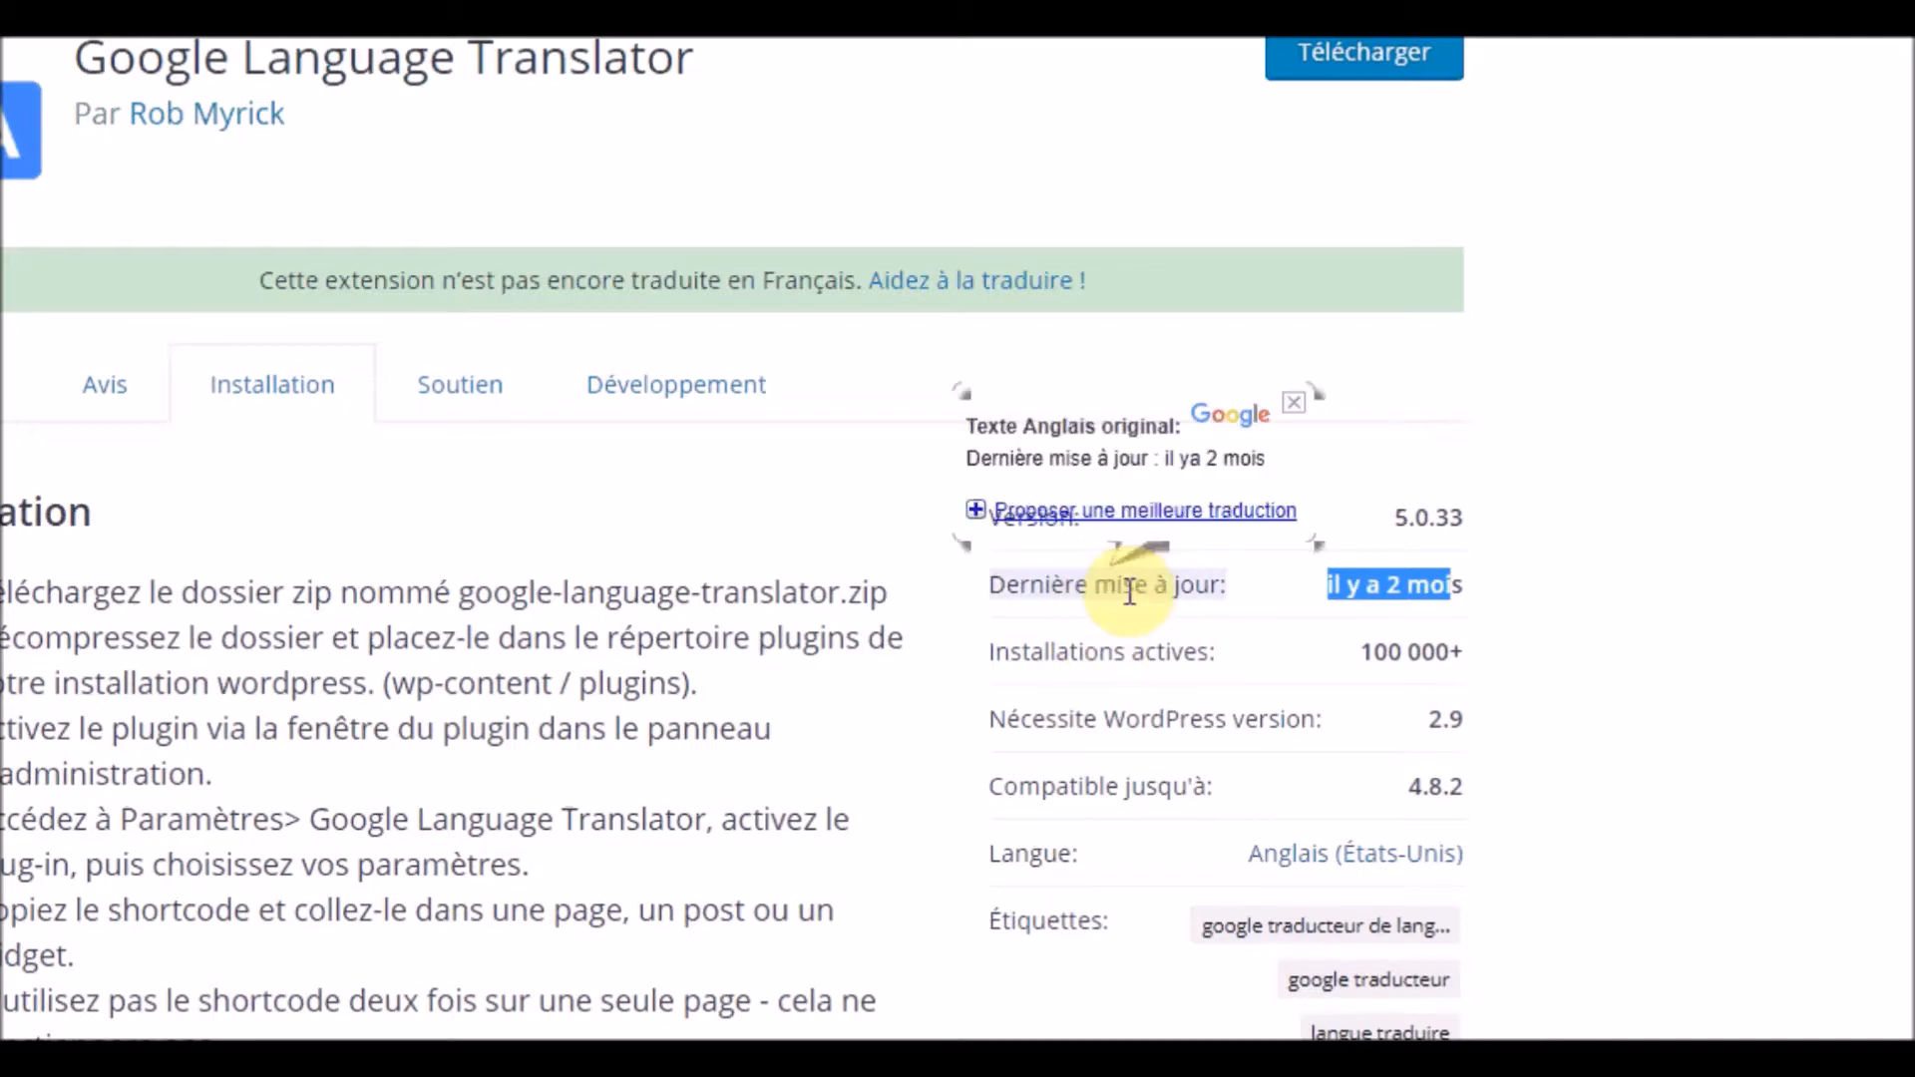
click(1068, 740)
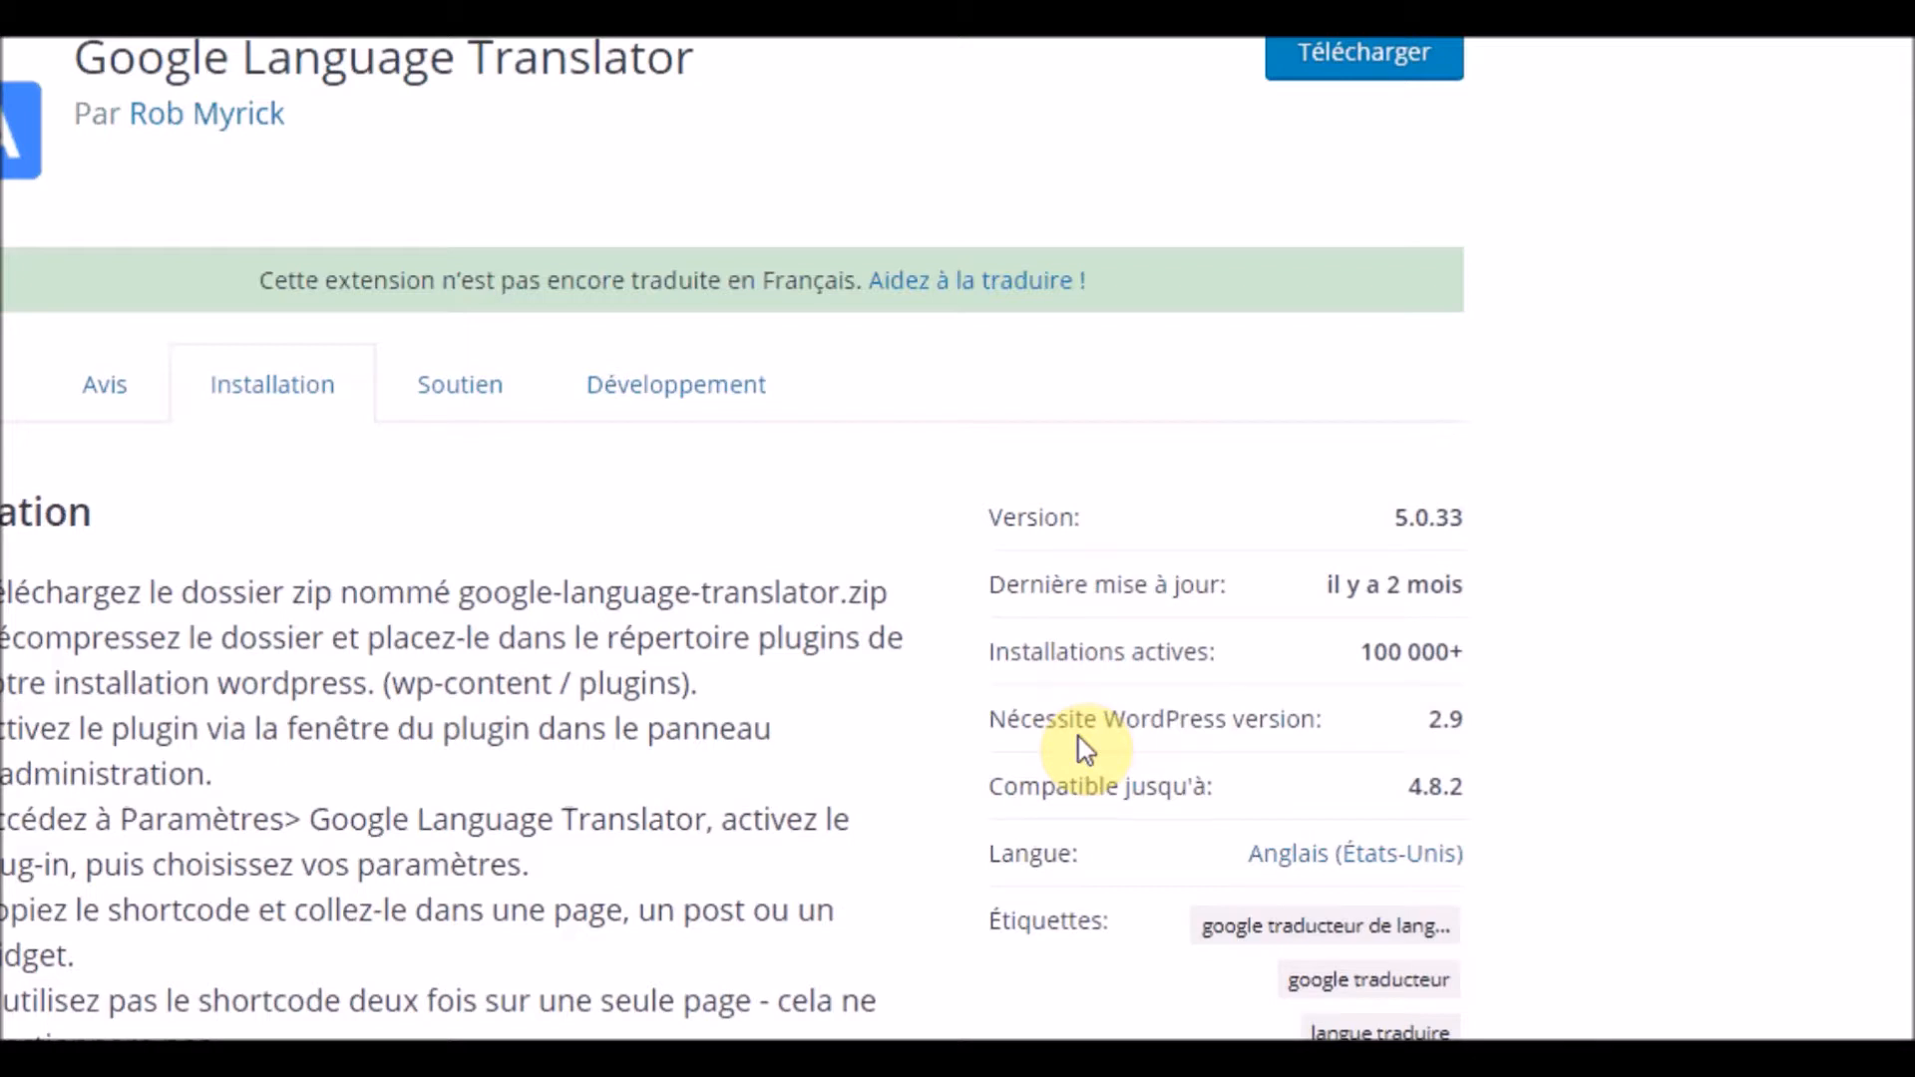
mouse_move(1079, 738)
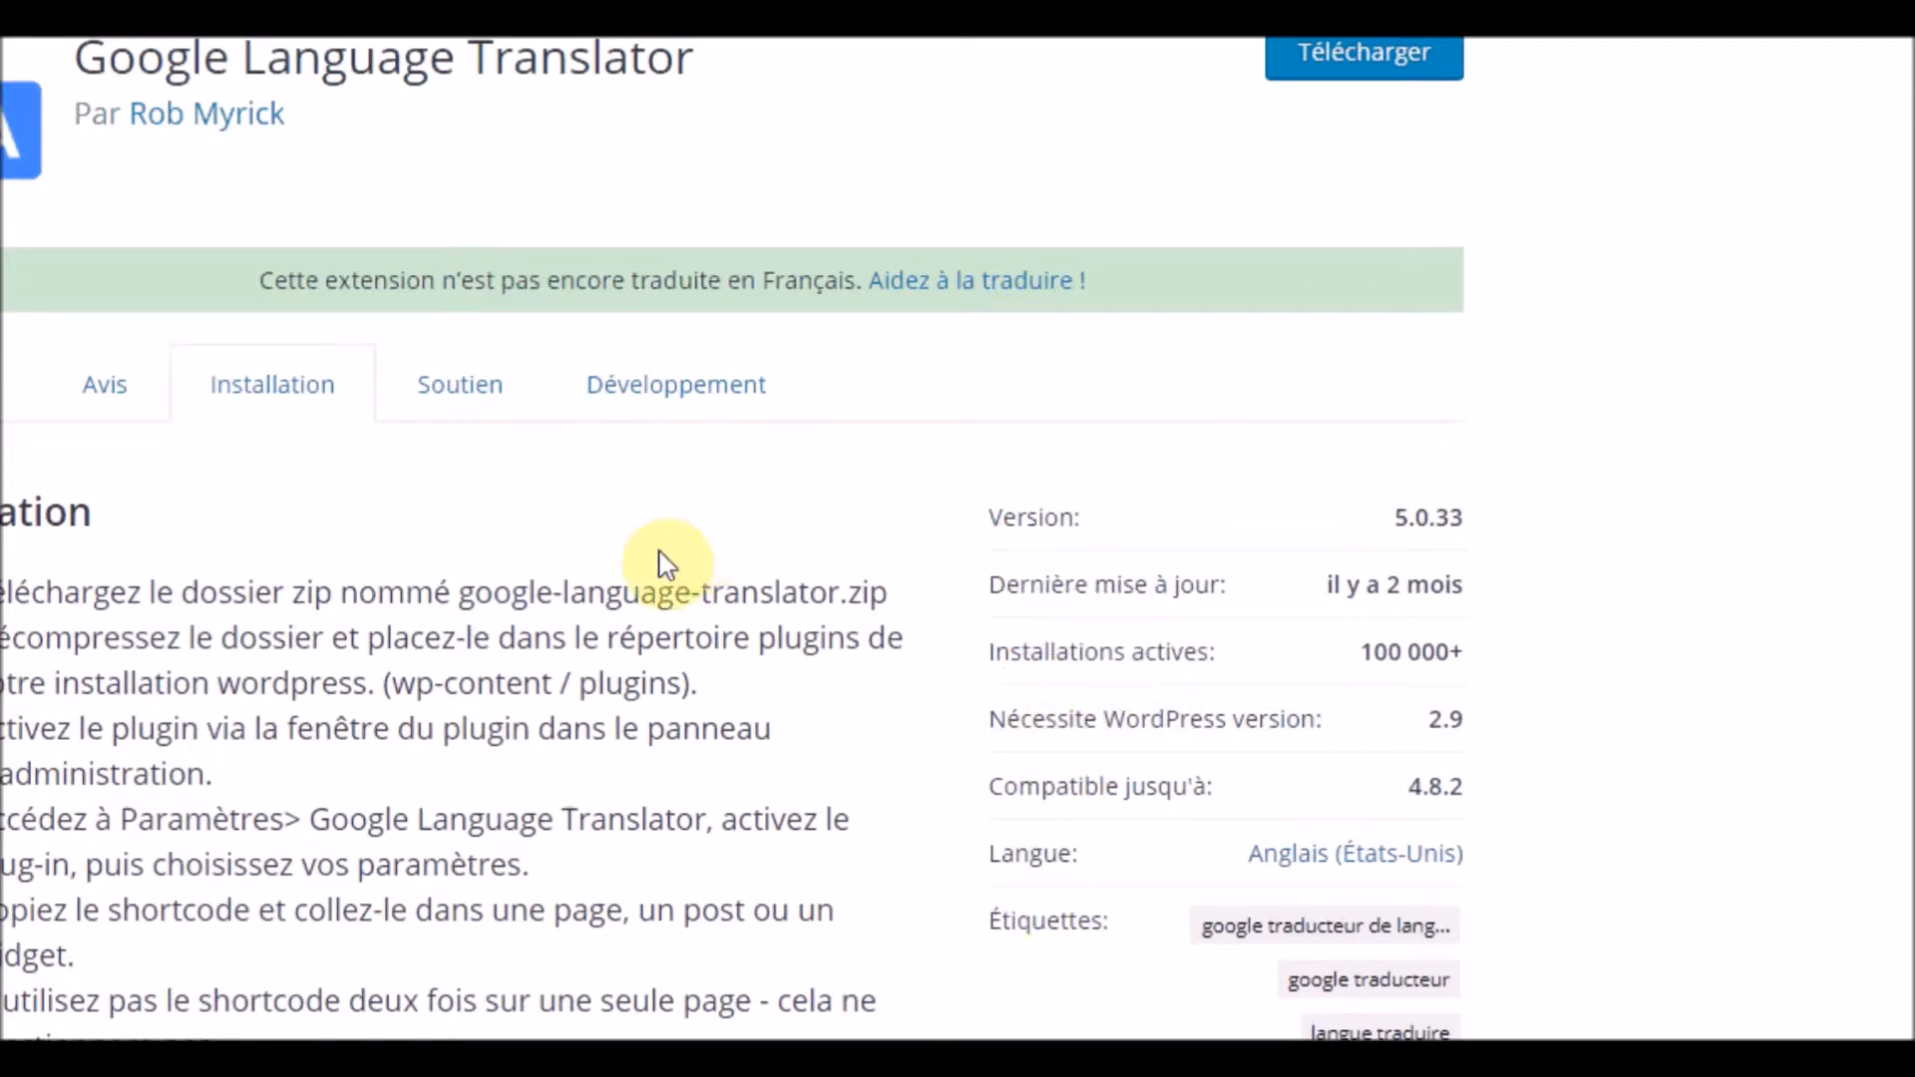
mouse_move(663, 589)
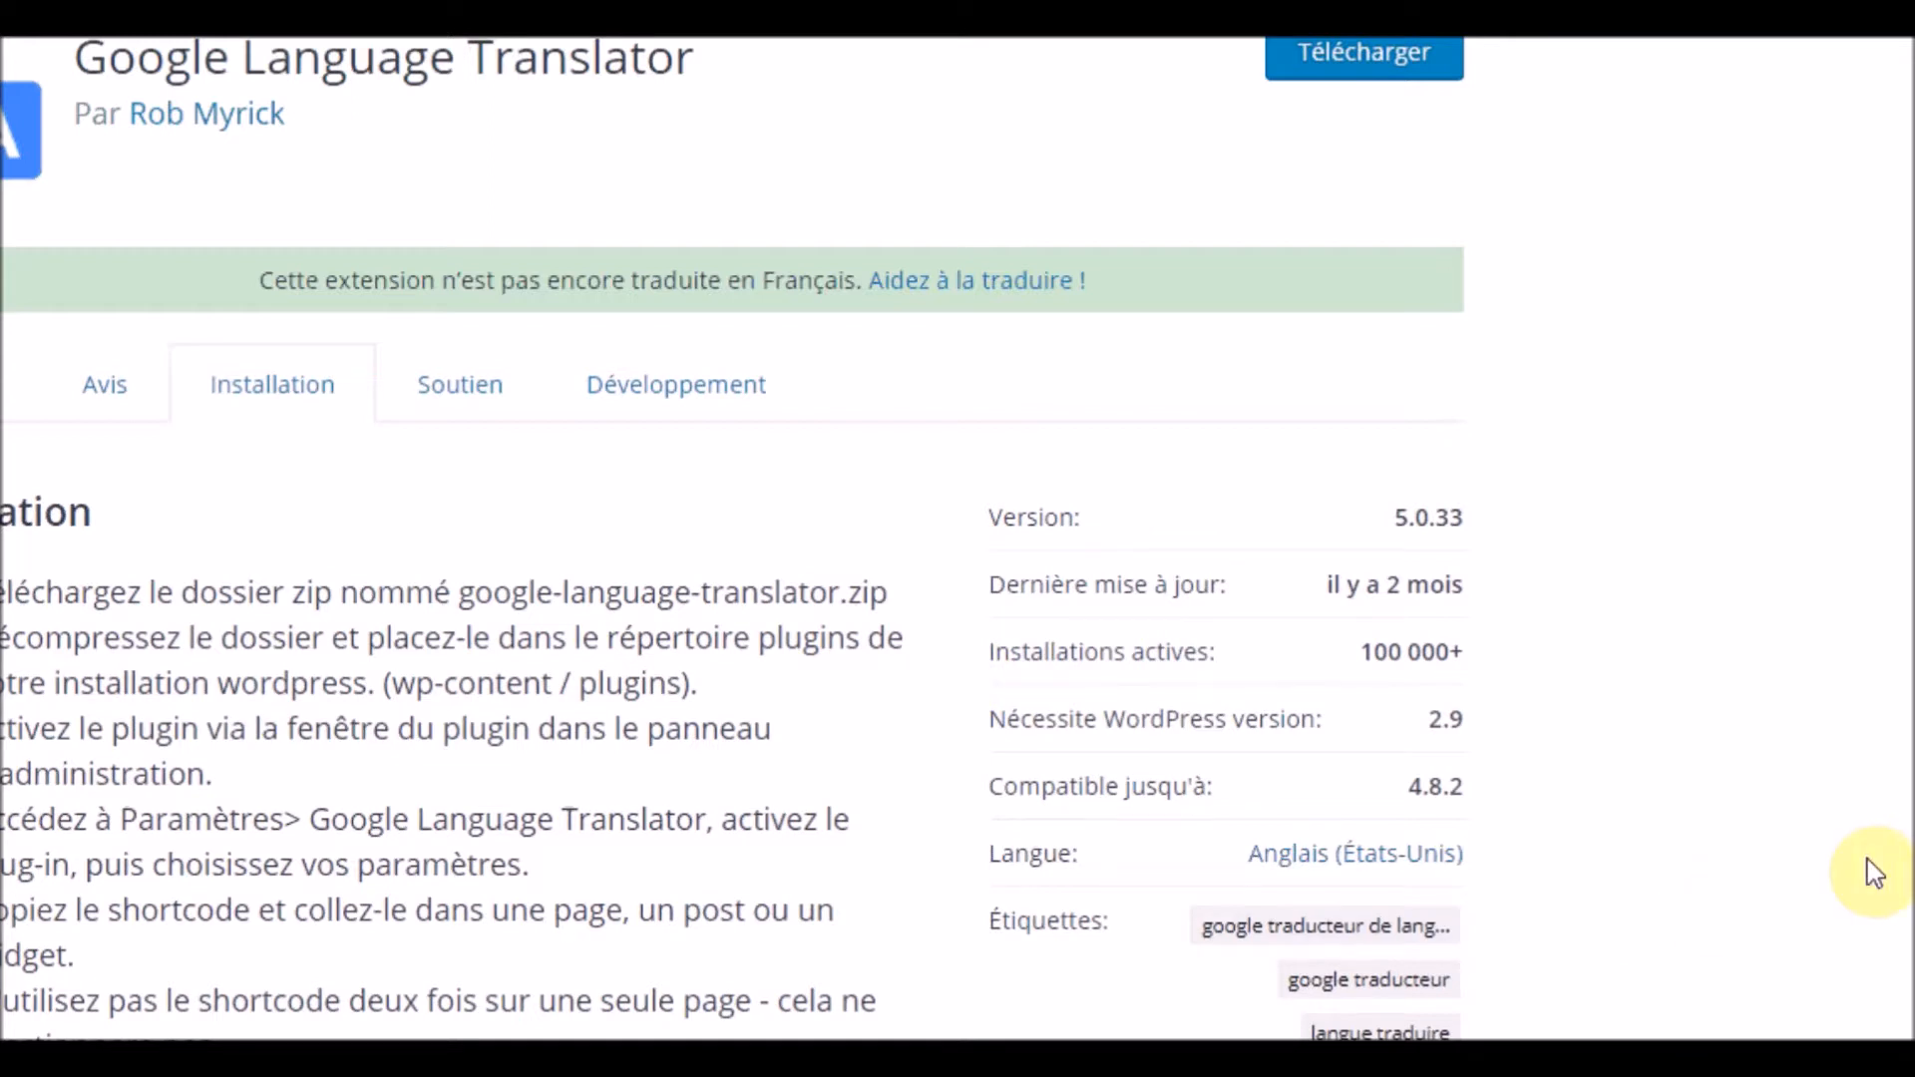
mouse_move(404, 681)
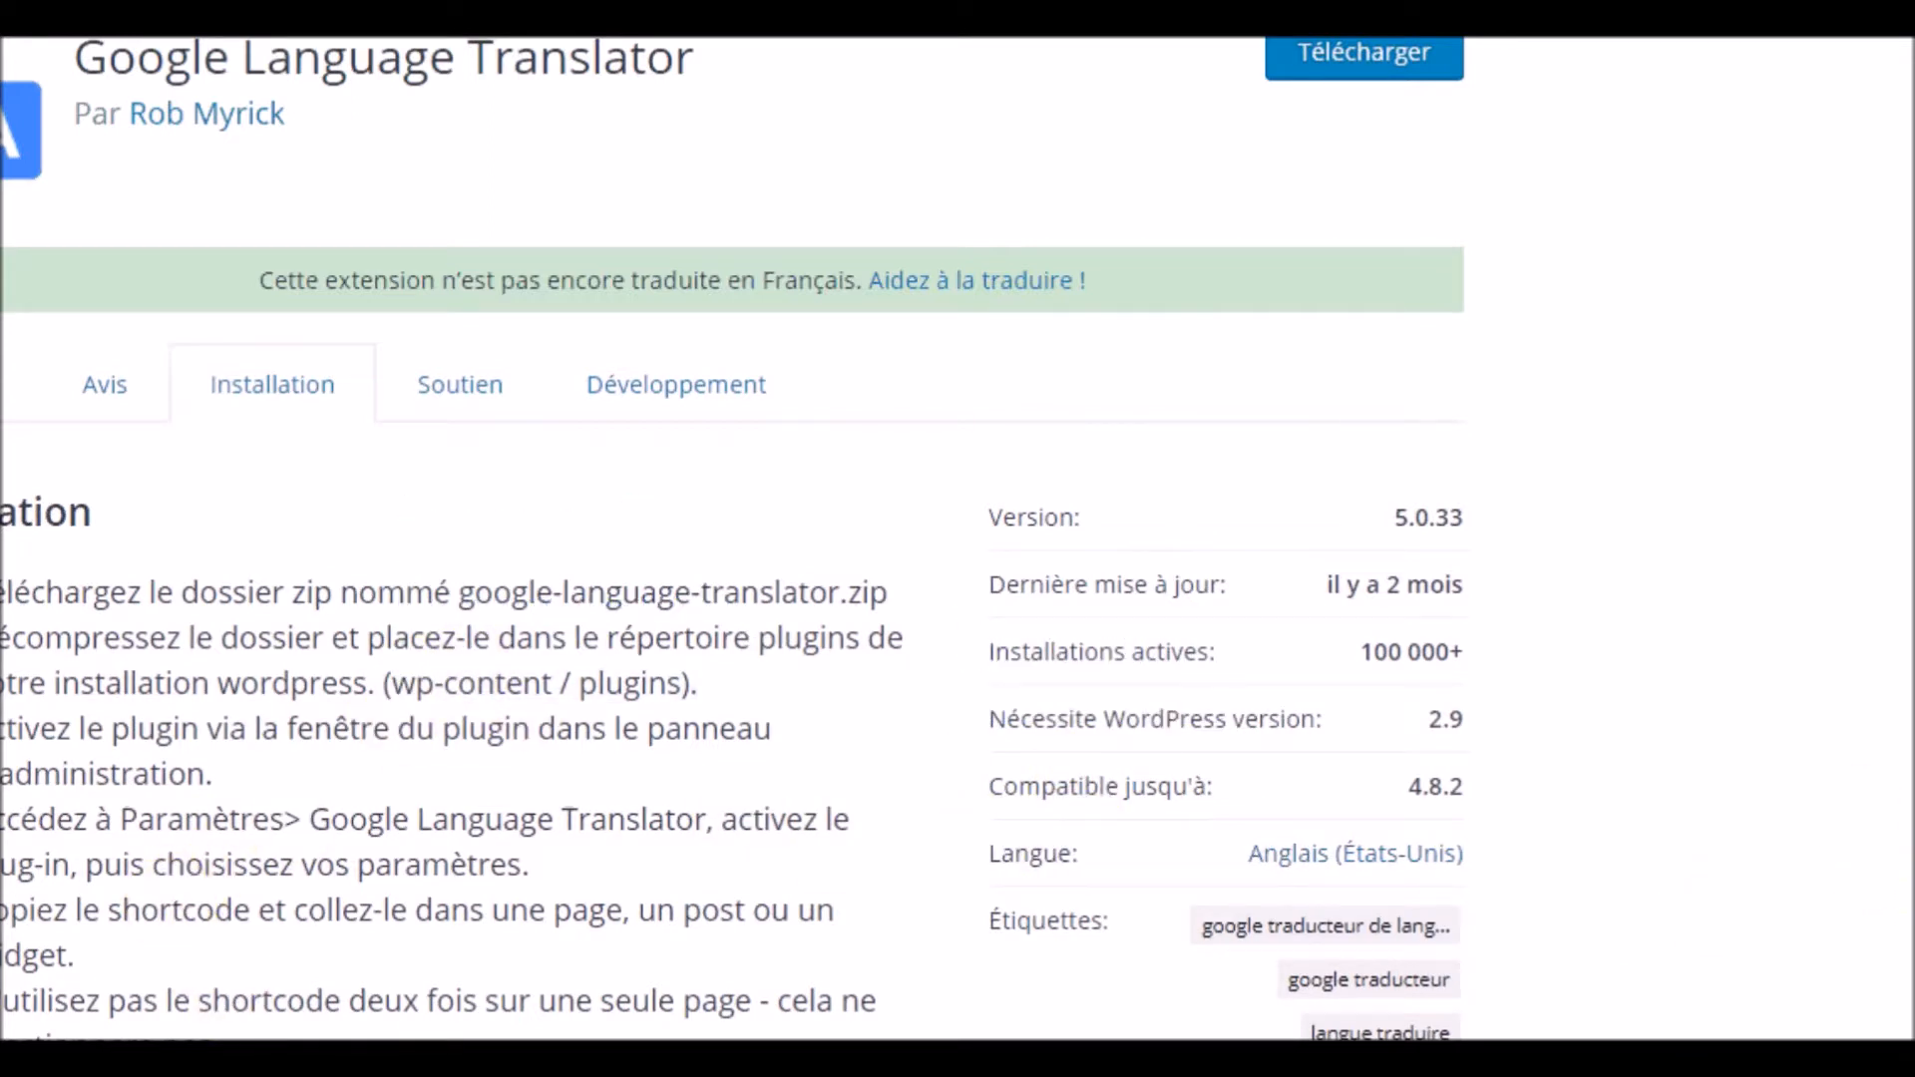
mouse_move(448, 1002)
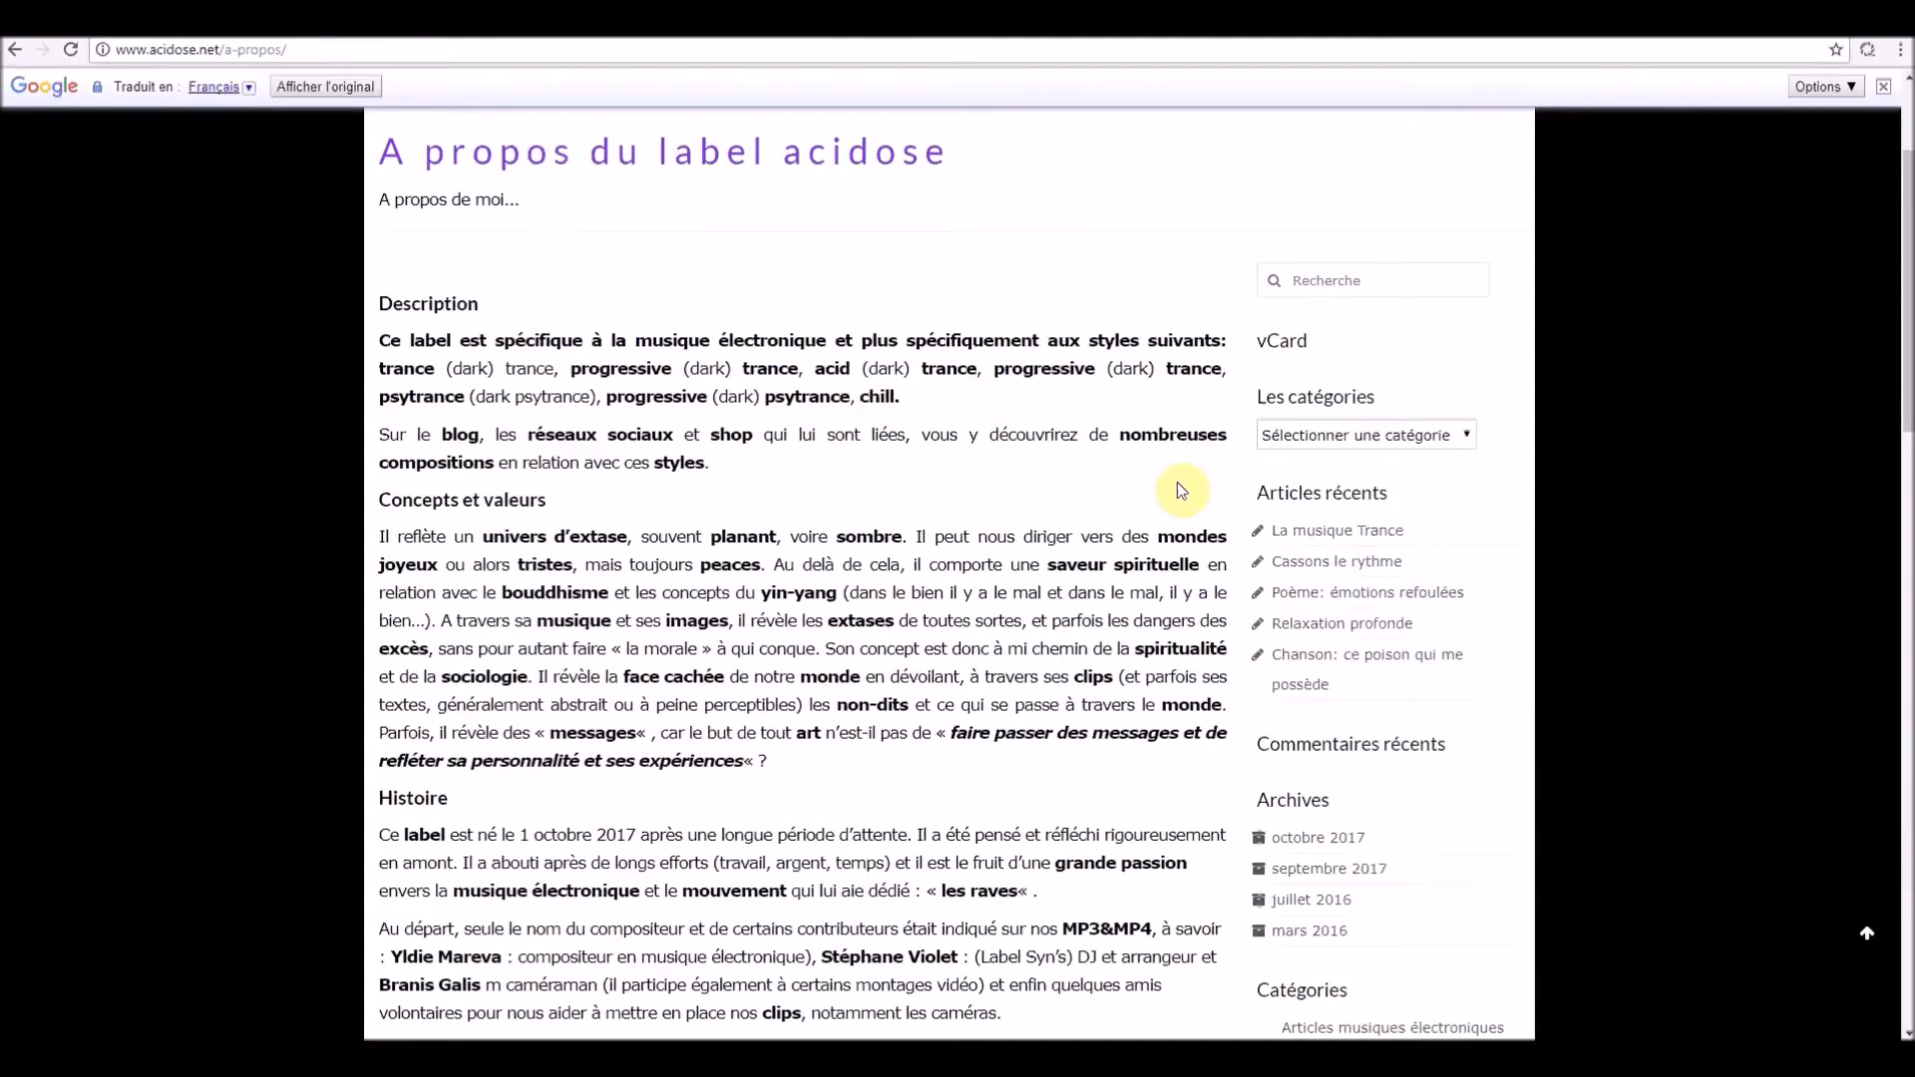
Switch back to the "A propos du label acidose" page and review it from the header to the translation widget
scroll(1068, 419, up, 3)
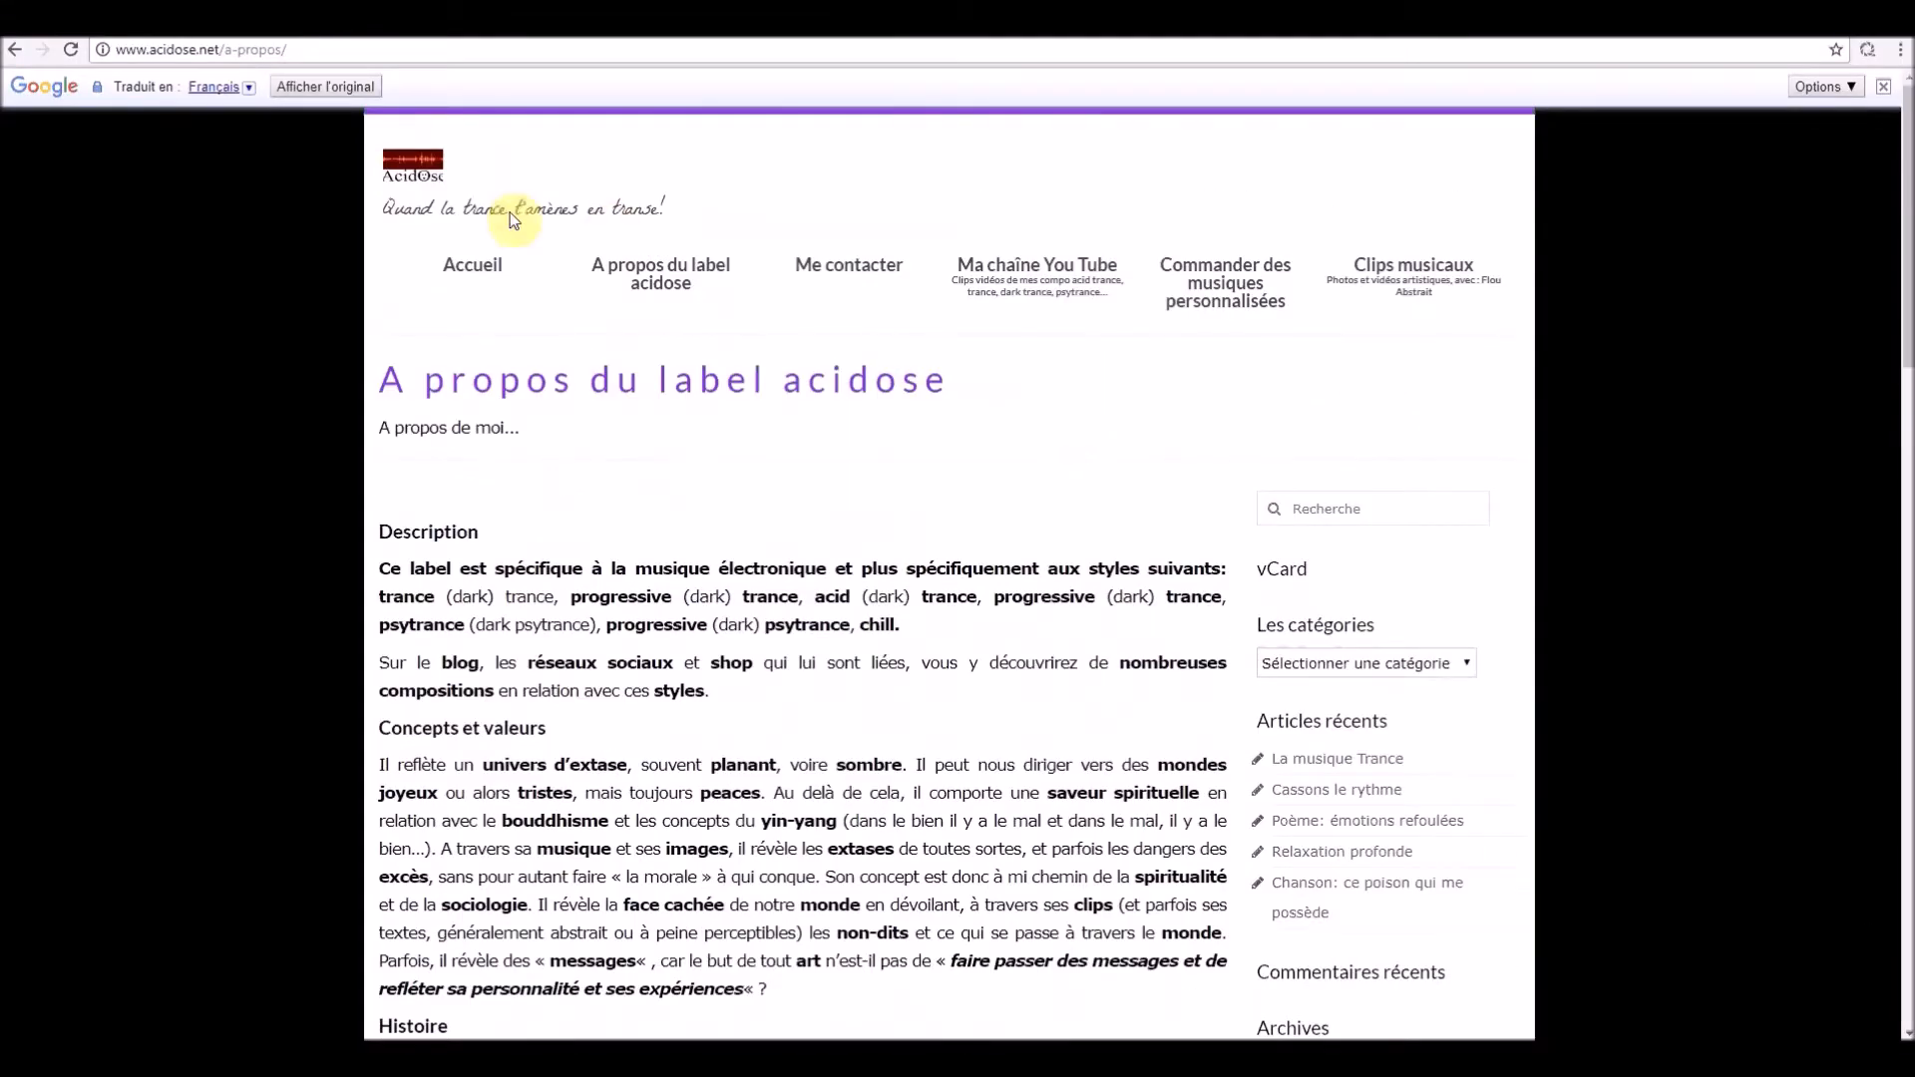
scroll(1163, 743, down, 20)
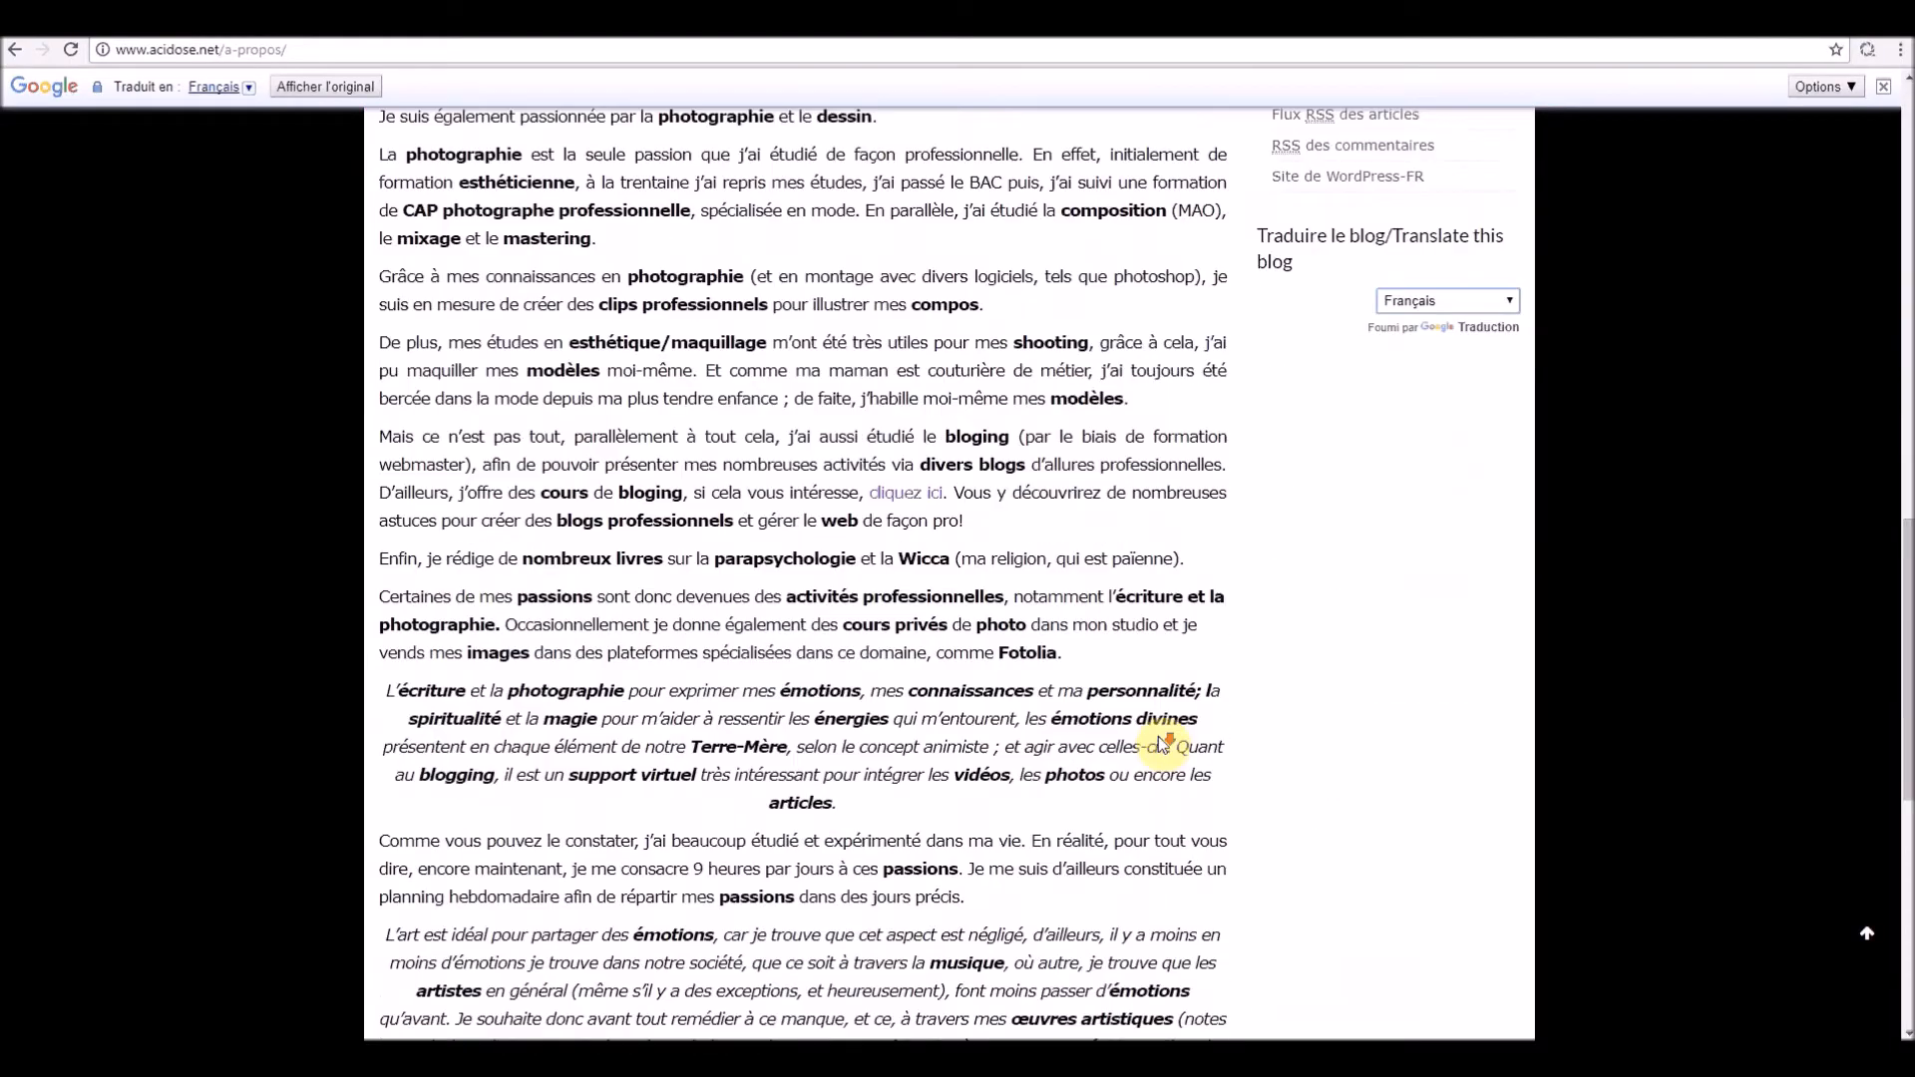
scroll(1162, 743, up, 20)
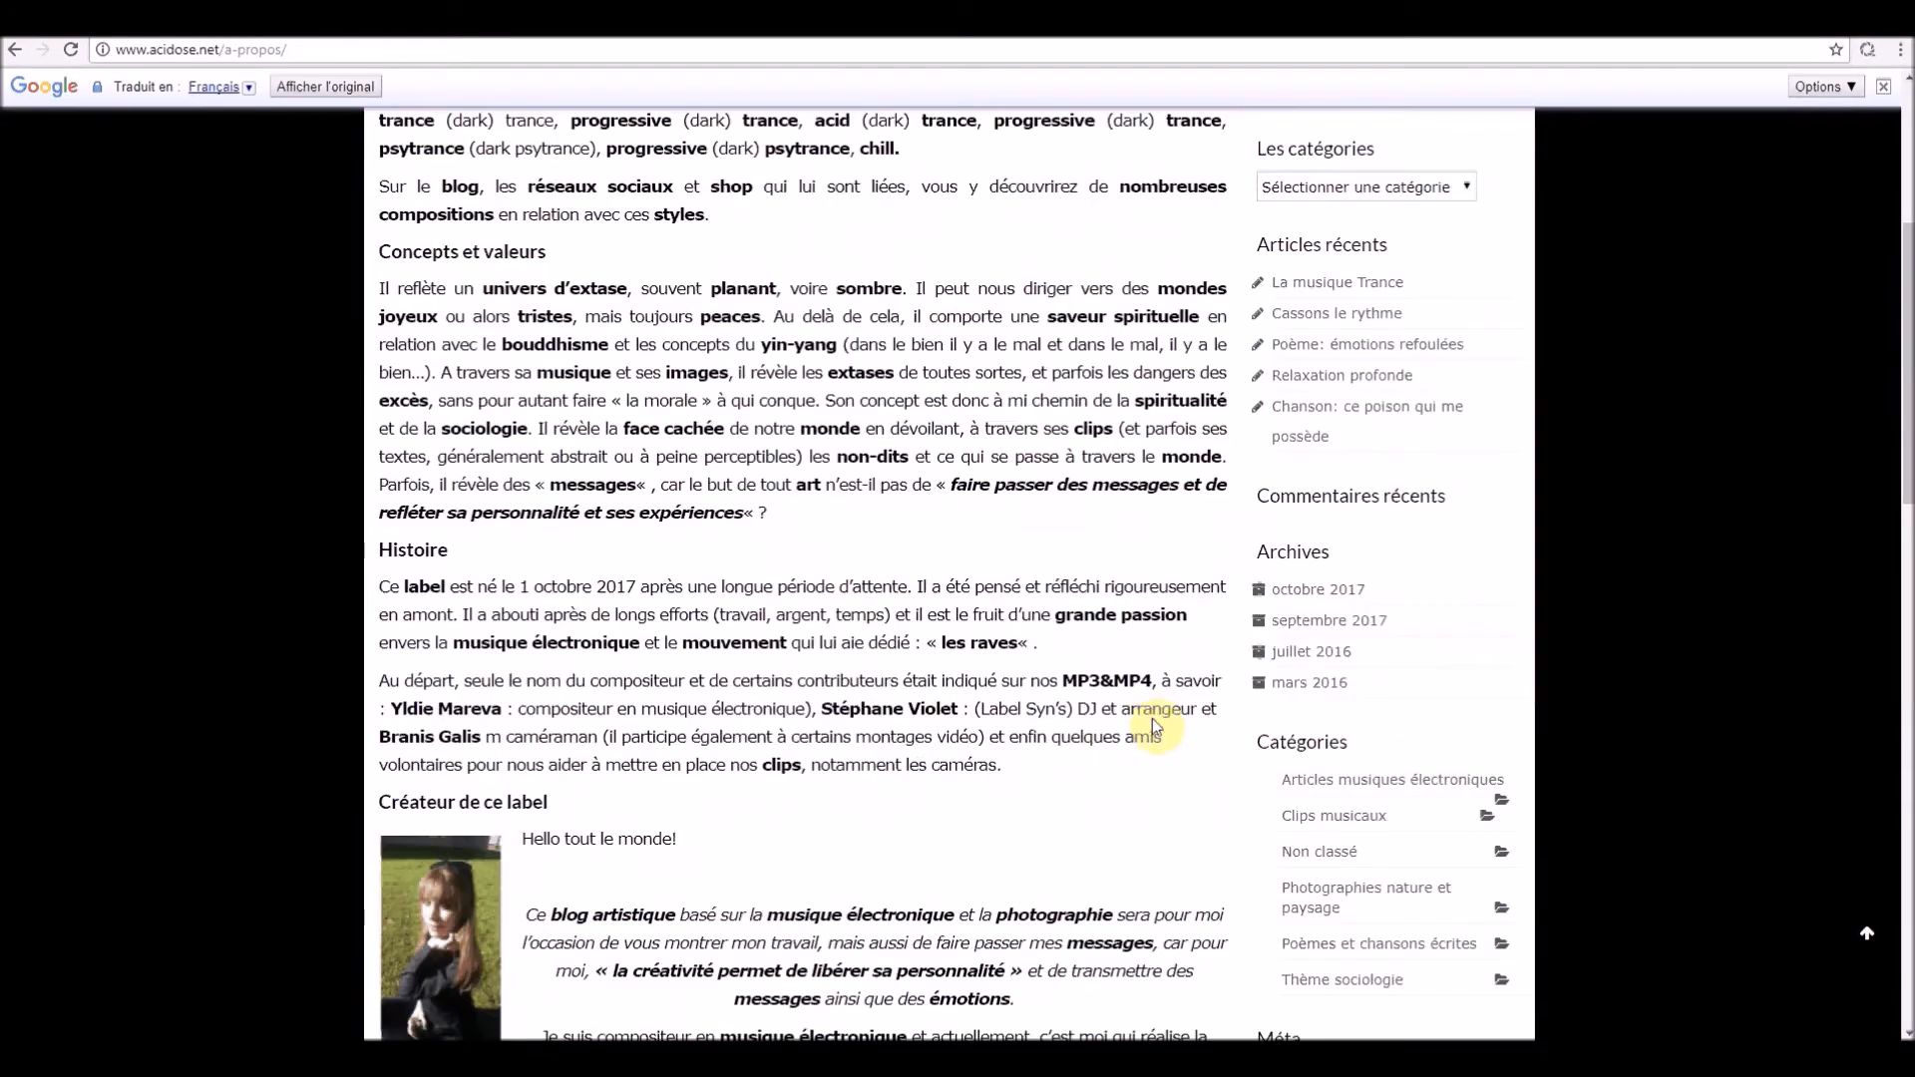
scroll(1201, 628, up, 1)
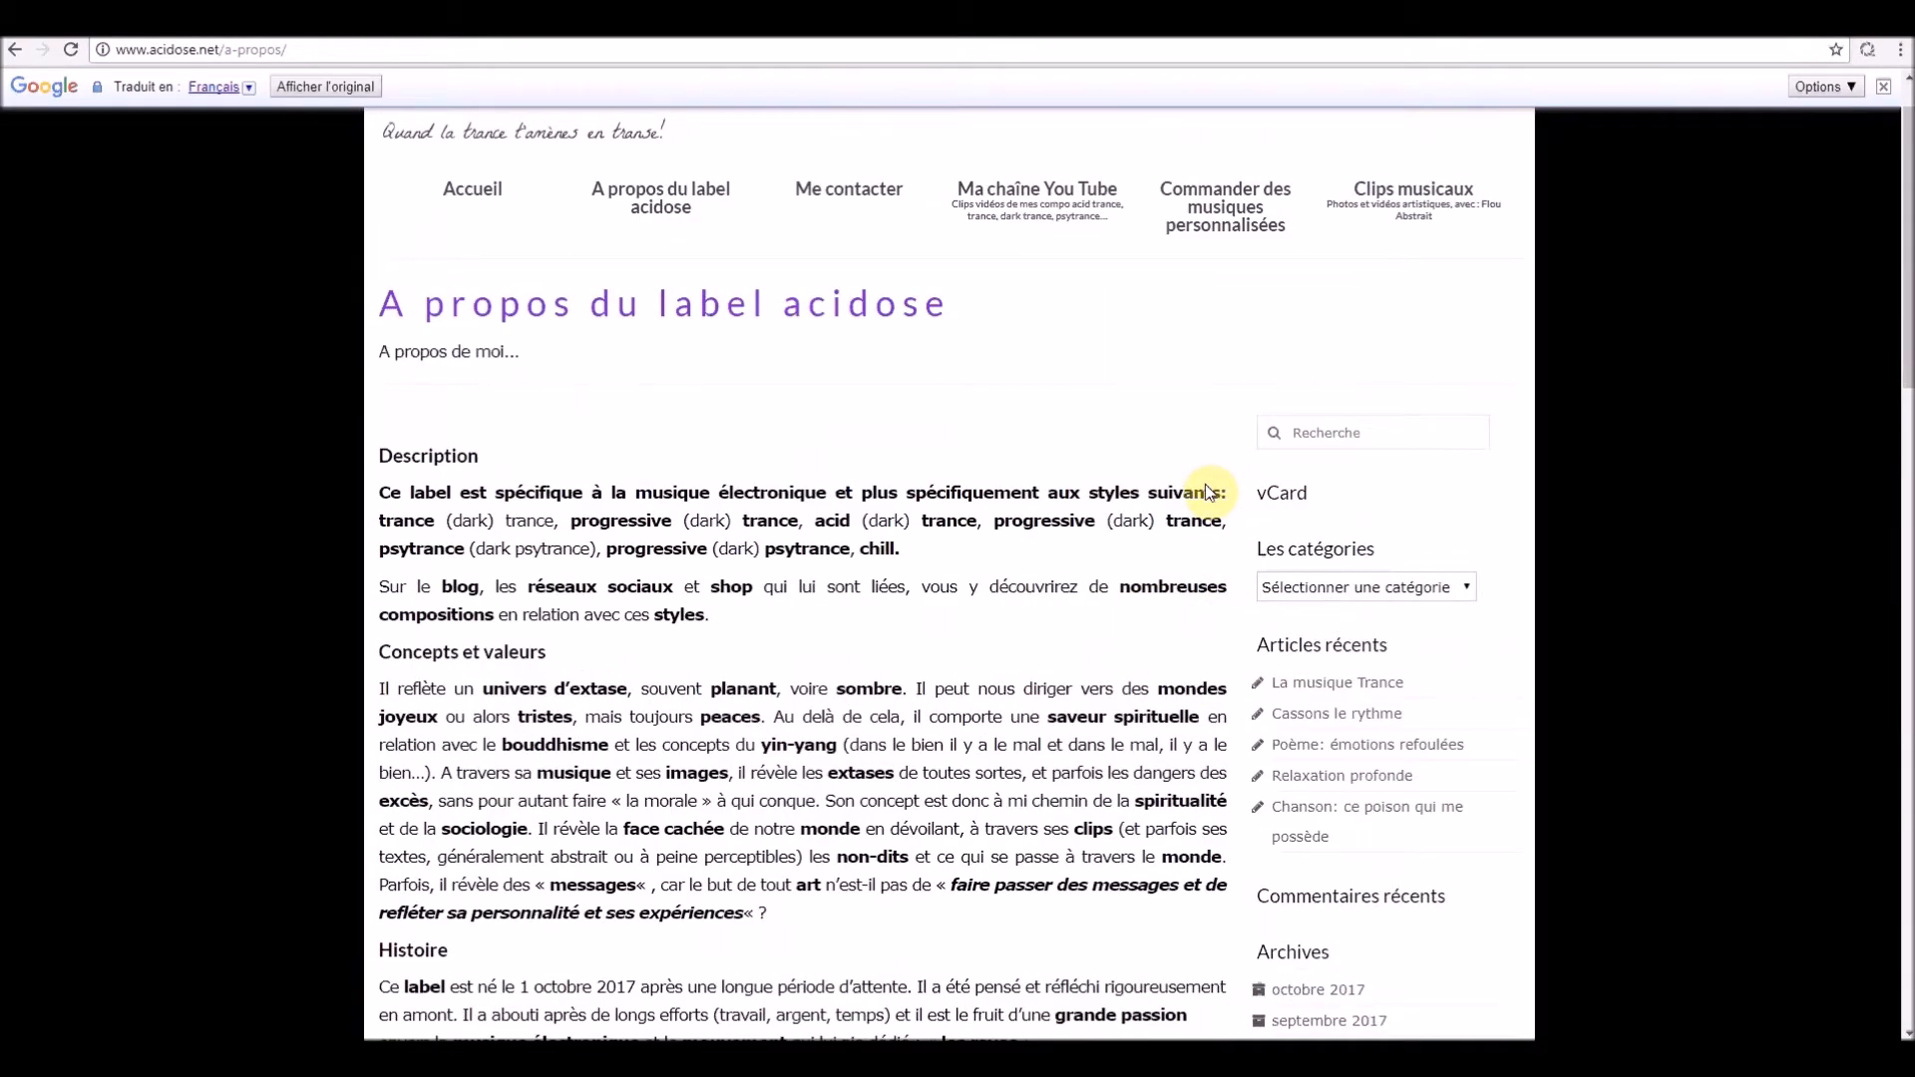